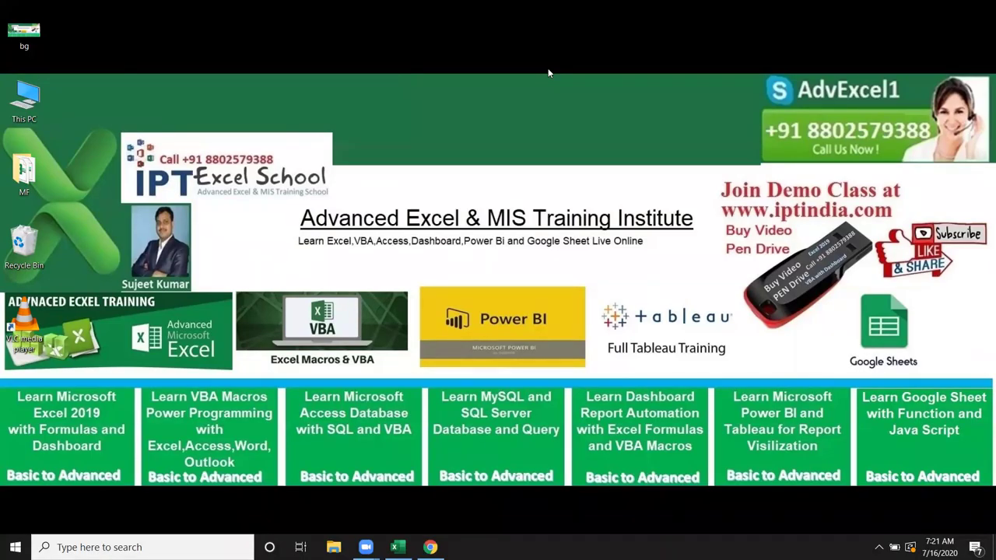
- Start Excel on a blank Book1 workbook with the Formulas ribbon displayed
{"action": "left_click", "coordinate": [397, 548]}
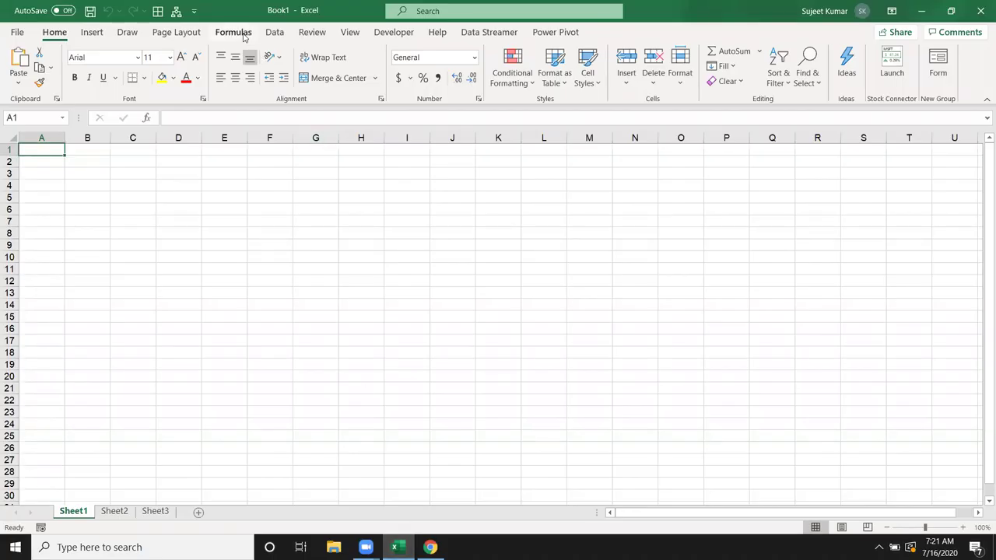
{"action": "left_click", "coordinate": [242, 35]}
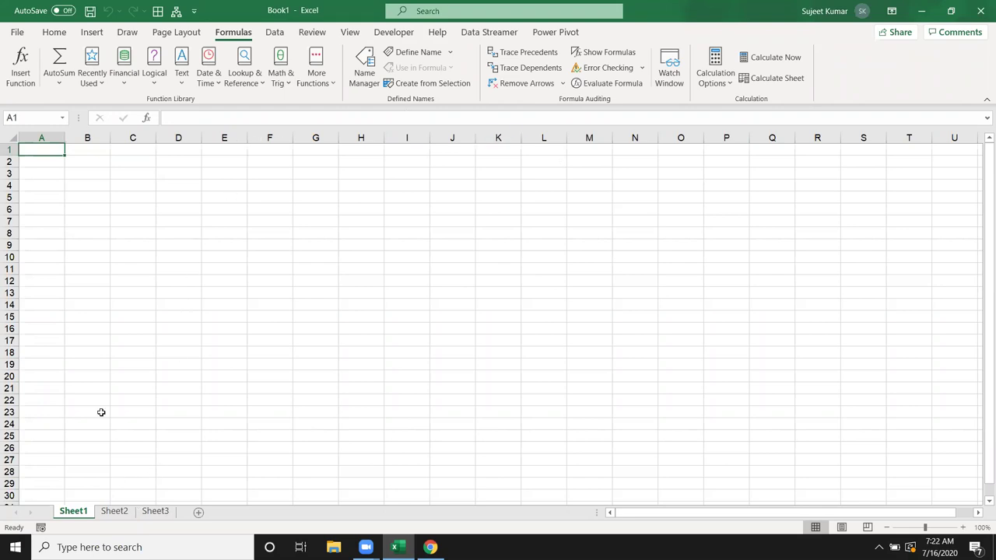
- Enter 25 in cell A1 and move to an empty I11
{"action": "type", "text": "25"}
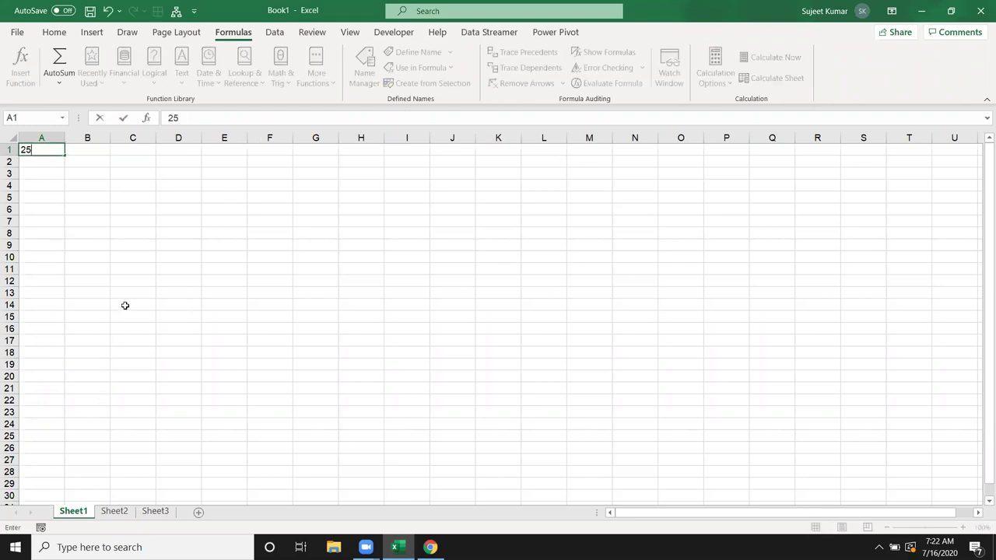
{"action": "left_click", "coordinate": [279, 269]}
{"action": "left_click", "coordinate": [400, 267]}
{"action": "type", "text": "25"}
{"action": "key", "text": "Escape"}
- Give I11 the formula =A1 so it shows 25, then review it unchanged
{"action": "type", "text": "="}
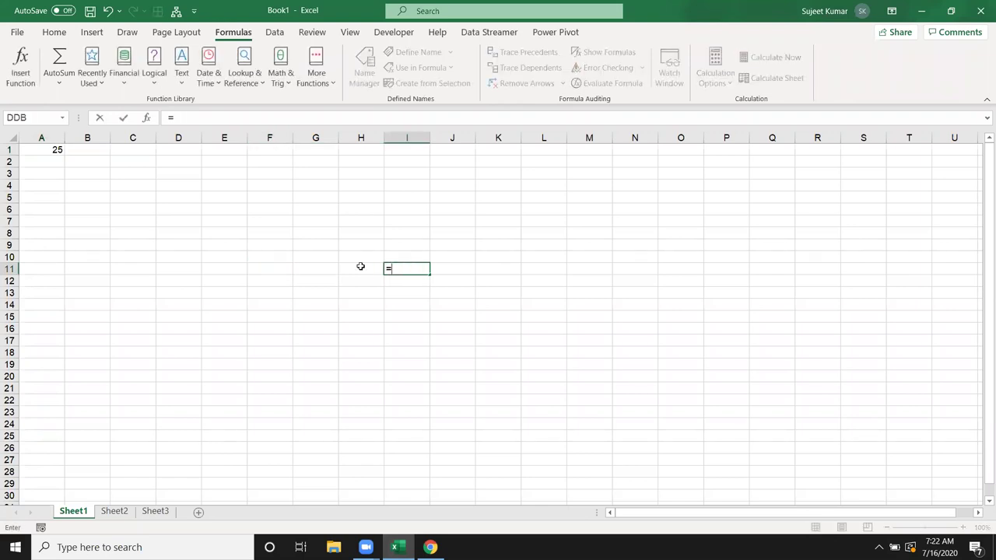
{"action": "left_click", "coordinate": [47, 149]}
{"action": "key", "text": "Return"}
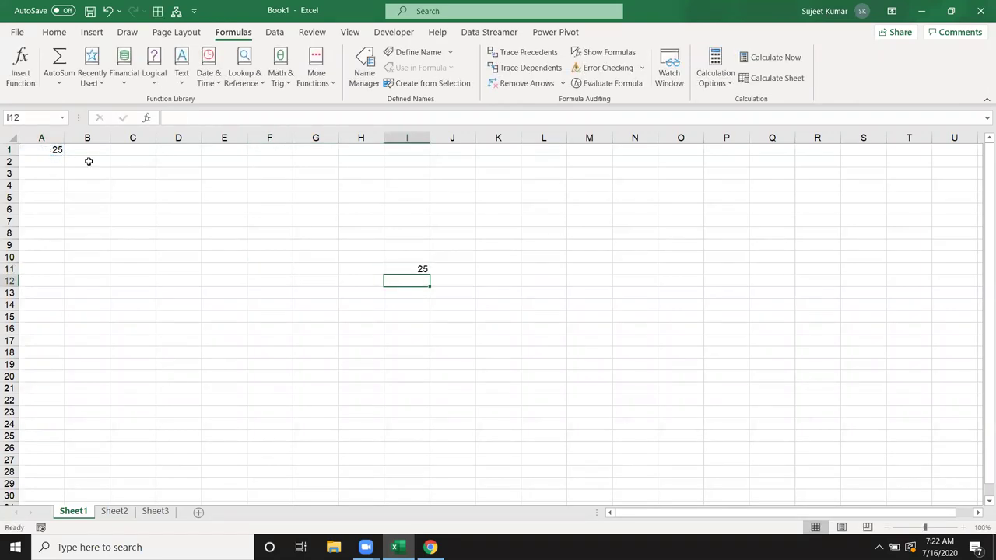
{"action": "left_click", "coordinate": [401, 271]}
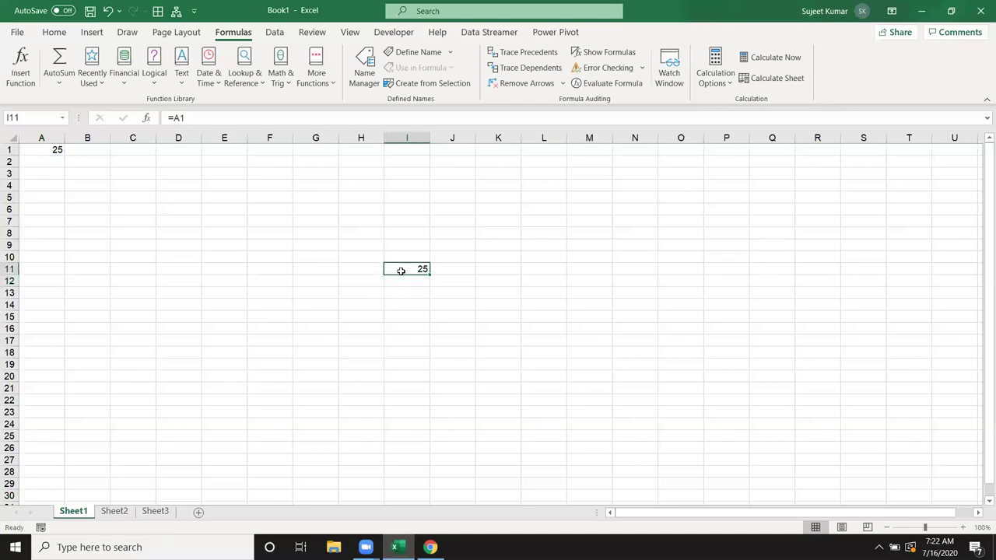
{"action": "key", "text": "F2"}
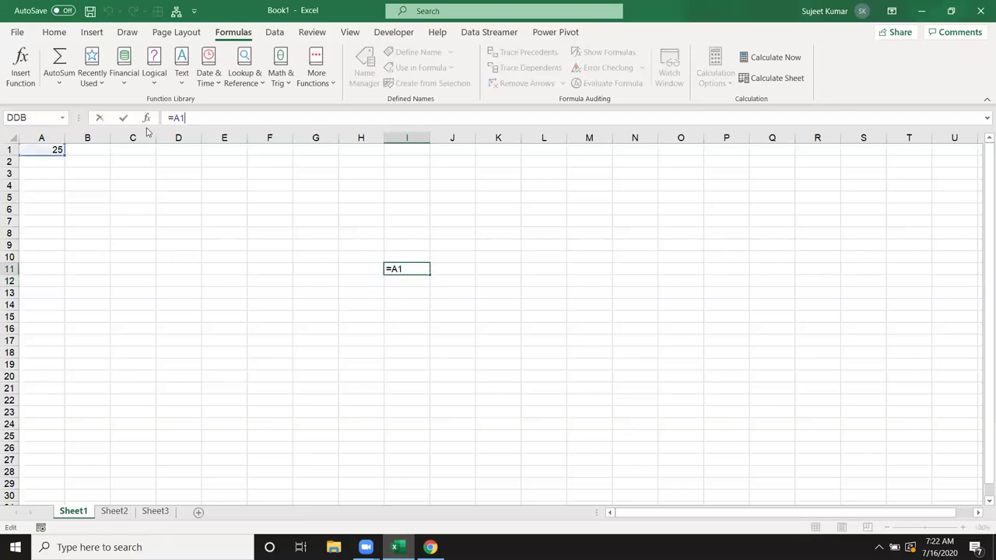
{"action": "key", "text": "Escape"}
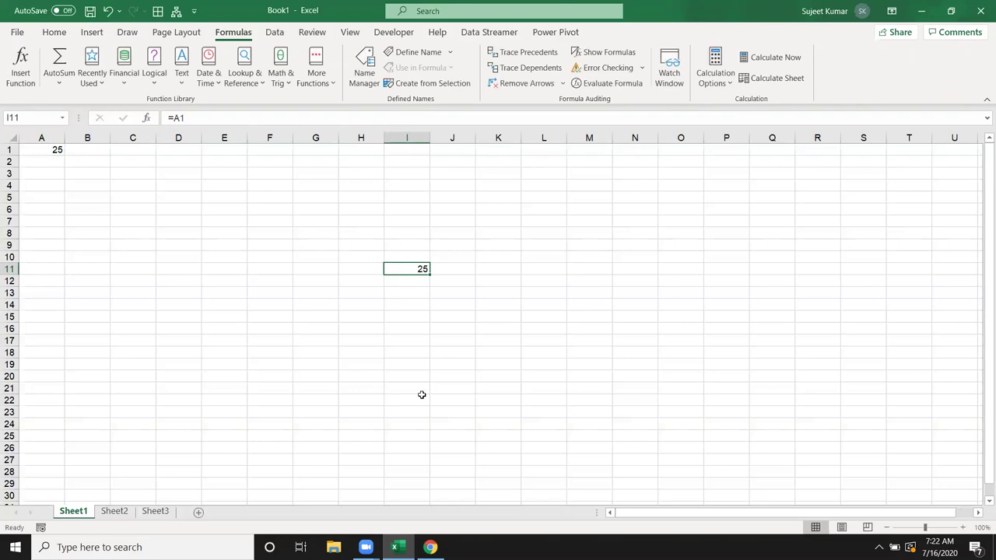
- Trace and clear I11's precedent arrow, then trace A1's dependents to draw the A1→I11 arrow
{"action": "left_click", "coordinate": [533, 58]}
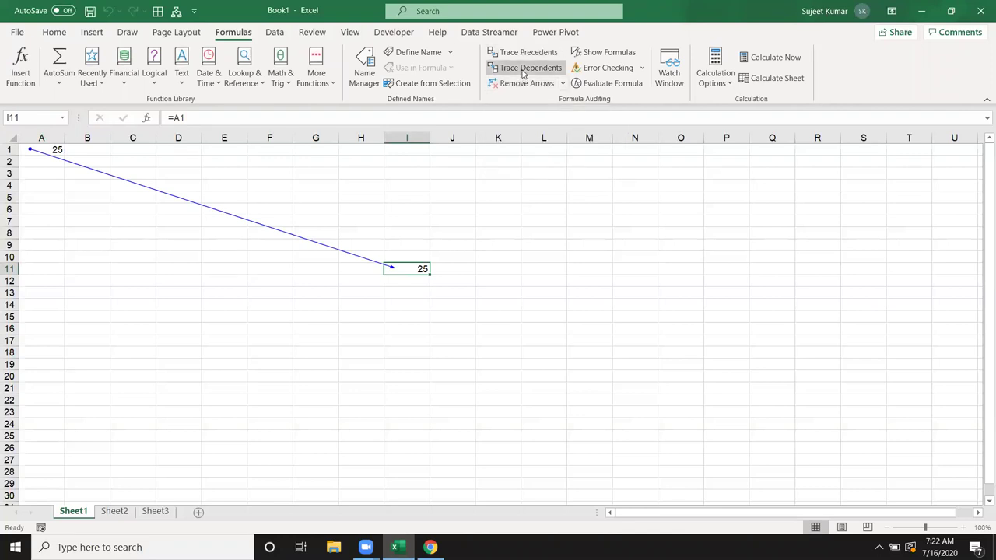
{"action": "left_click", "coordinate": [517, 83]}
{"action": "left_click", "coordinate": [48, 150]}
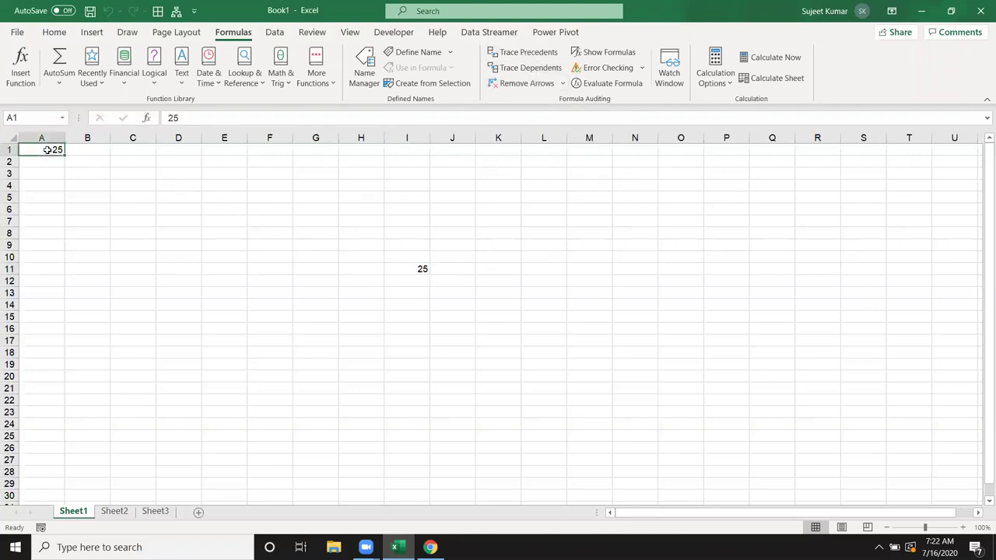
{"action": "left_click", "coordinate": [524, 54]}
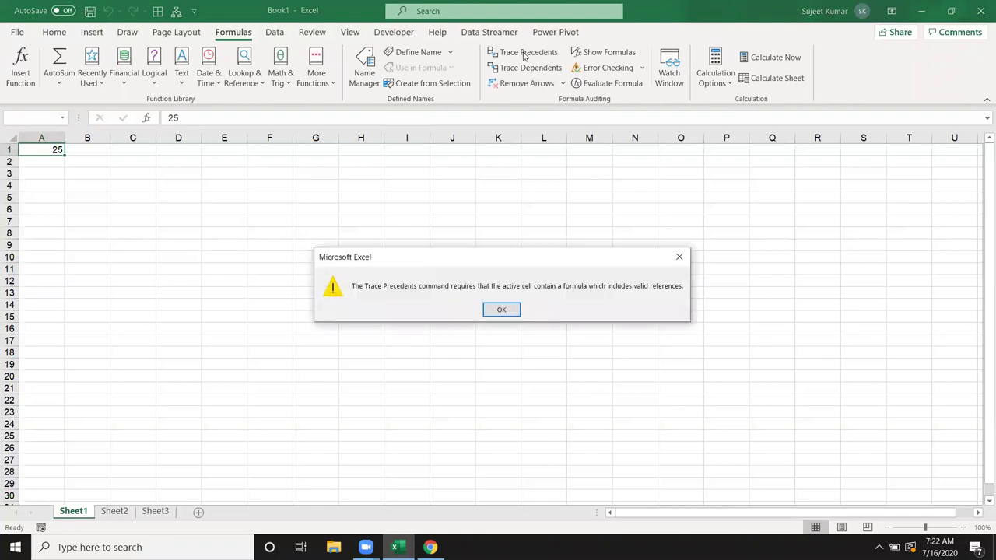
{"action": "key", "text": "Return"}
{"action": "left_click", "coordinate": [532, 69]}
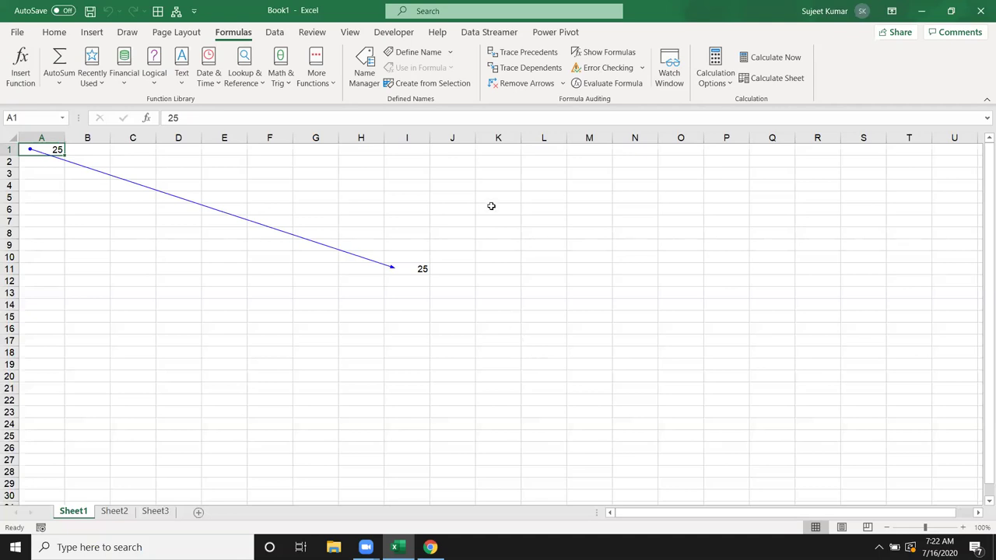
- Insert a new sheet from the Loan Amortization Spreadsheet Solutions template
{"action": "left_click", "coordinate": [125, 515]}
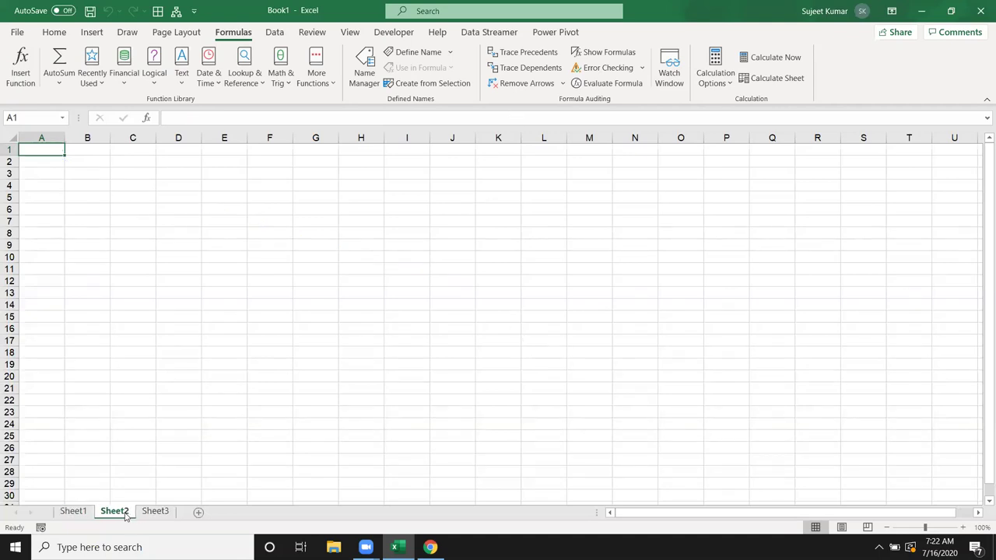
{"action": "right_click", "coordinate": [124, 517]}
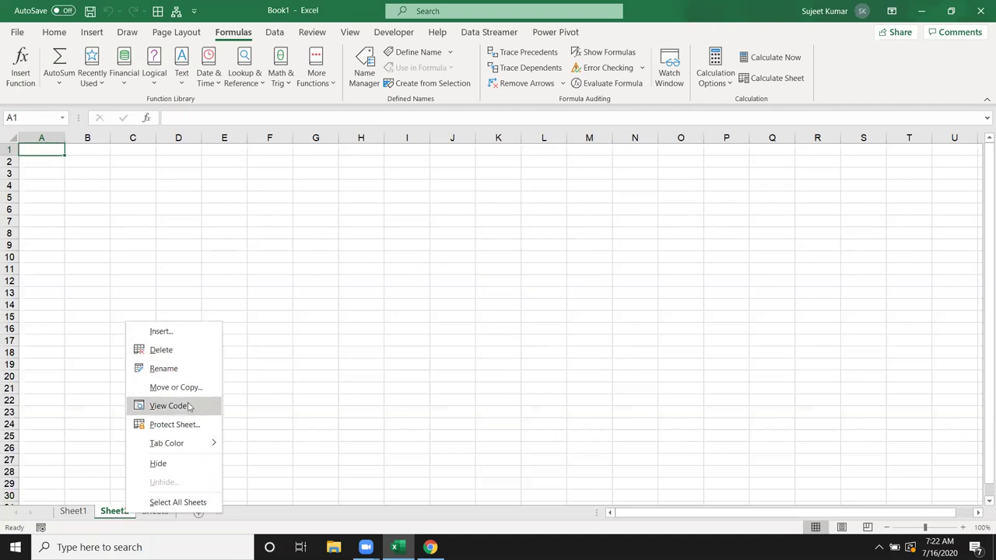
{"action": "left_click", "coordinate": [162, 331]}
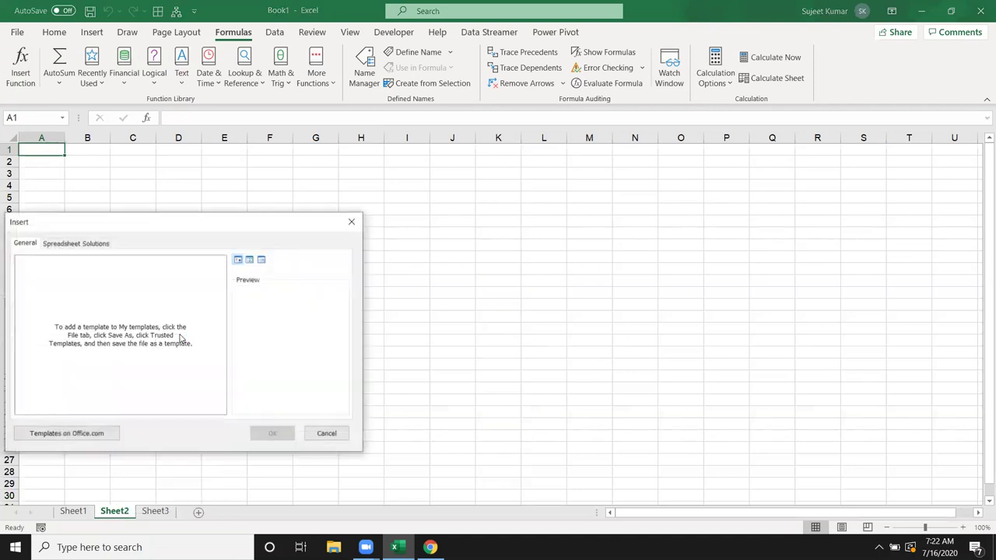
{"action": "left_click", "coordinate": [75, 243]}
{"action": "left_click", "coordinate": [173, 274]}
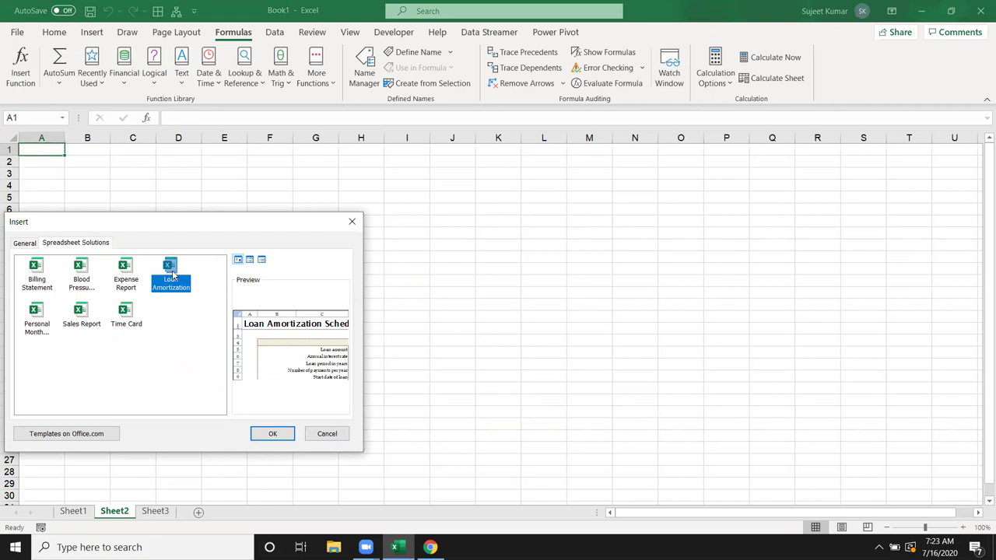
{"action": "left_click", "coordinate": [273, 433]}
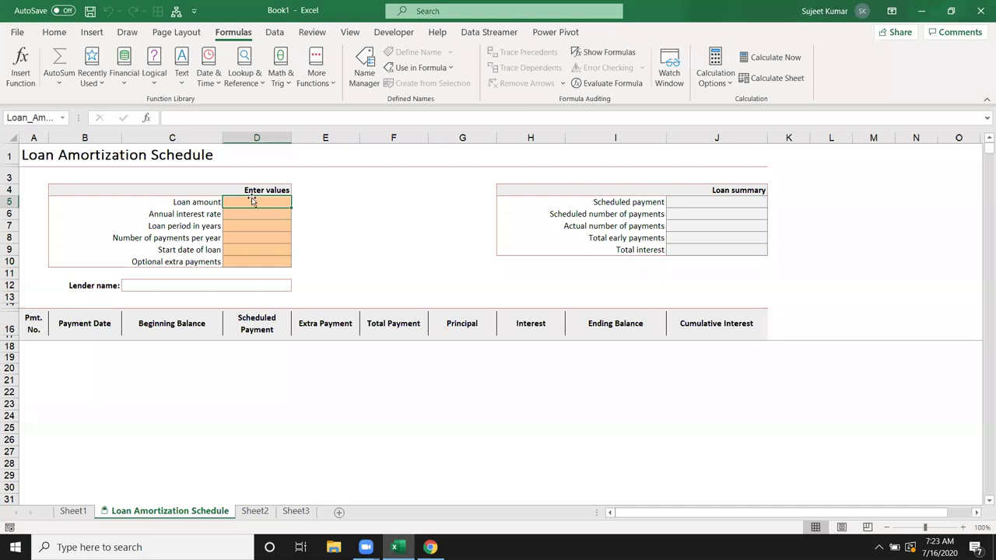
- Enter loan amount 50000, rate 7%, 6 years, 12 payments per year, and today's date as start
{"action": "type", "text": "50000"}
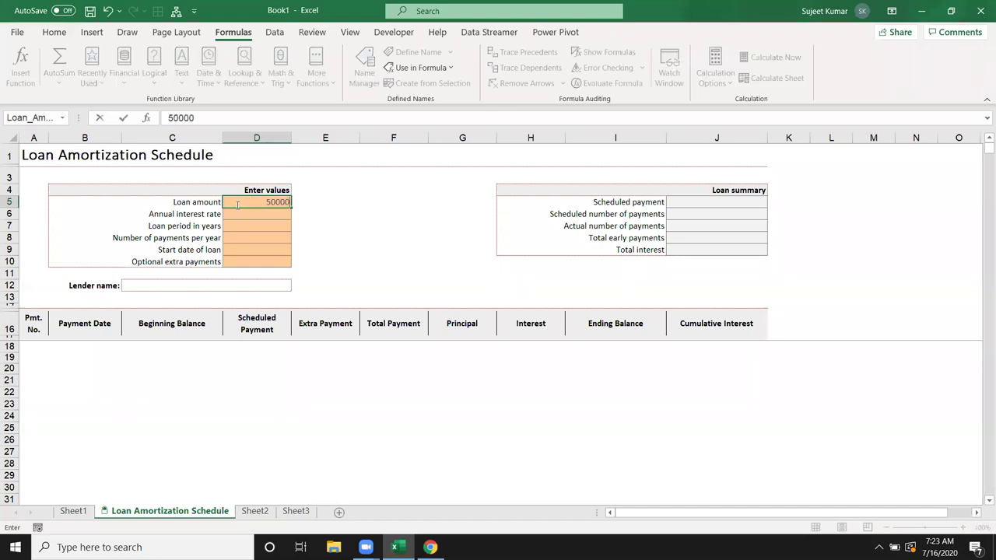
{"action": "left_click", "coordinate": [265, 212]}
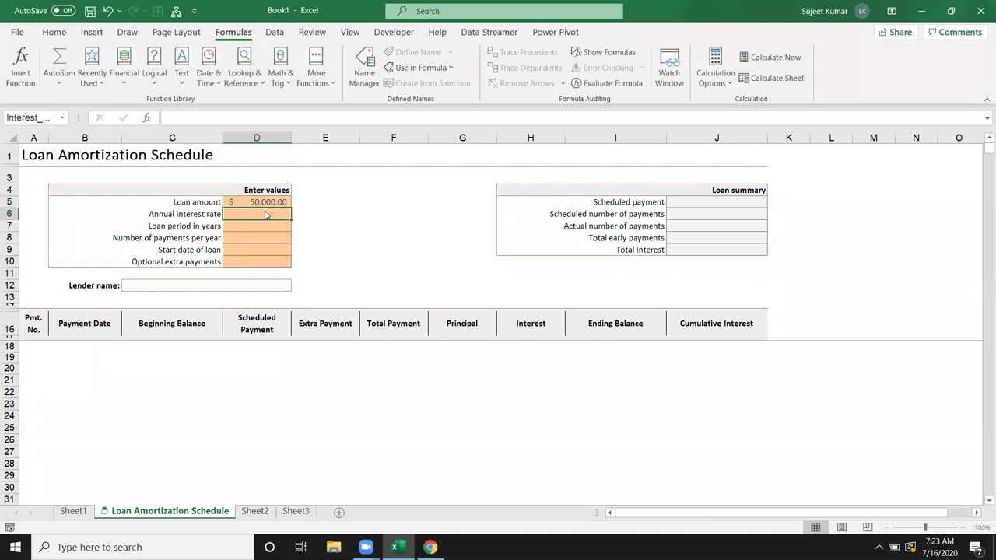
{"action": "type", "text": "7%"}
{"action": "key", "text": "Return"}
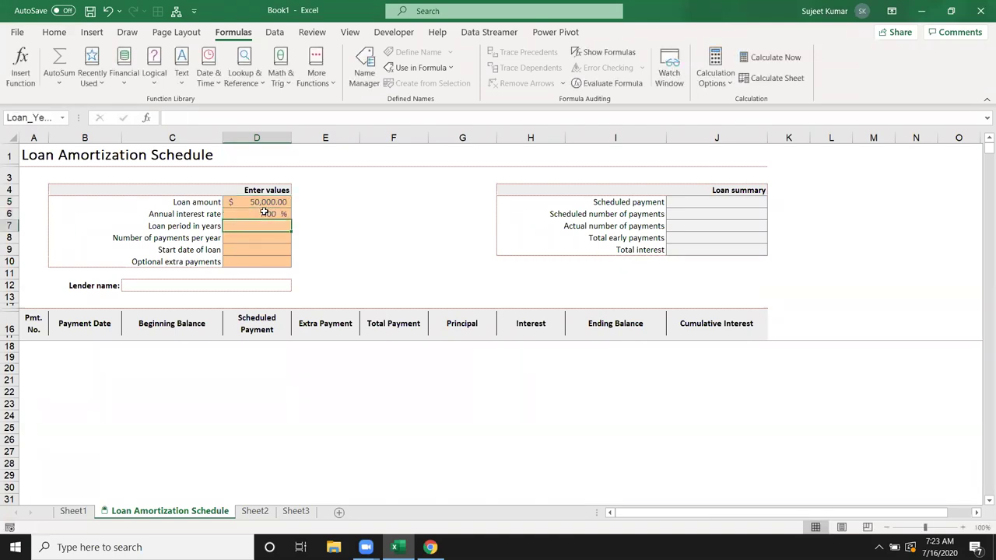
{"action": "type", "text": "6"}
{"action": "key", "text": "Return"}
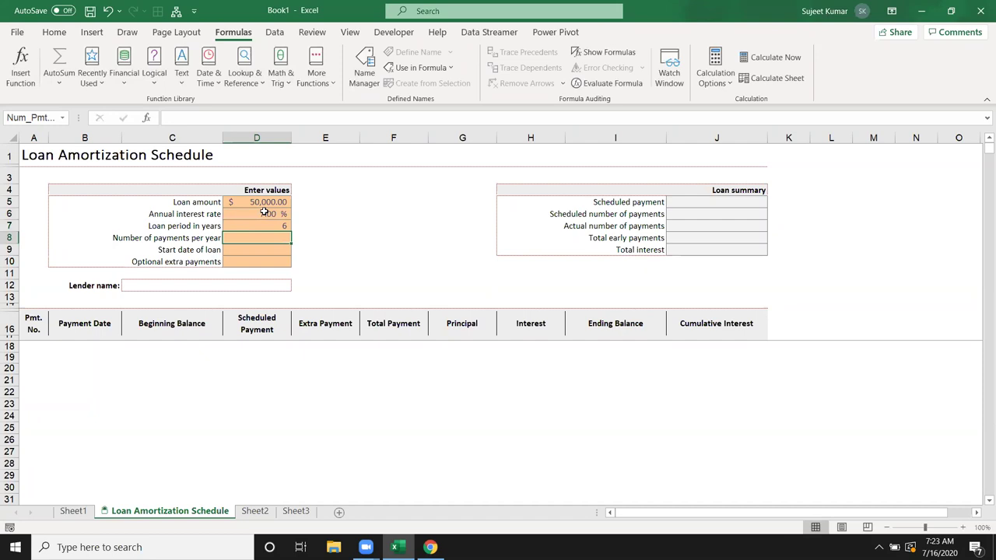
{"action": "type", "text": "12"}
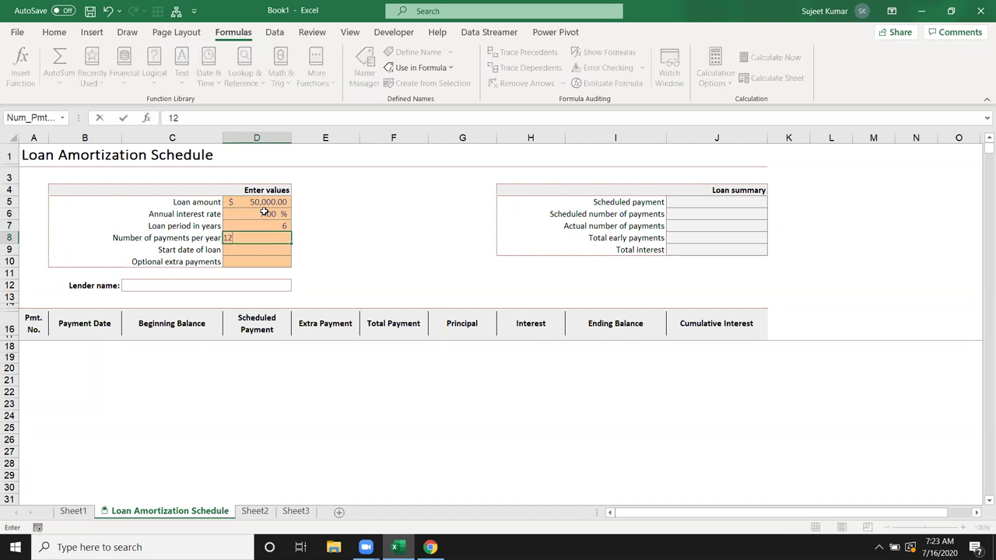
{"action": "key", "text": "Return"}
{"action": "key", "text": "ctrl+semicolon"}
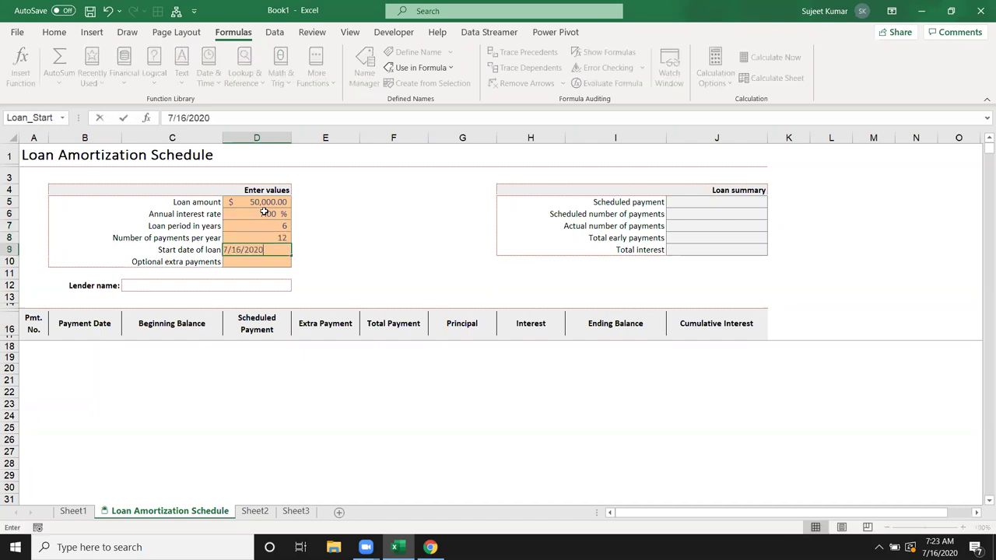
{"action": "key", "text": "Return"}
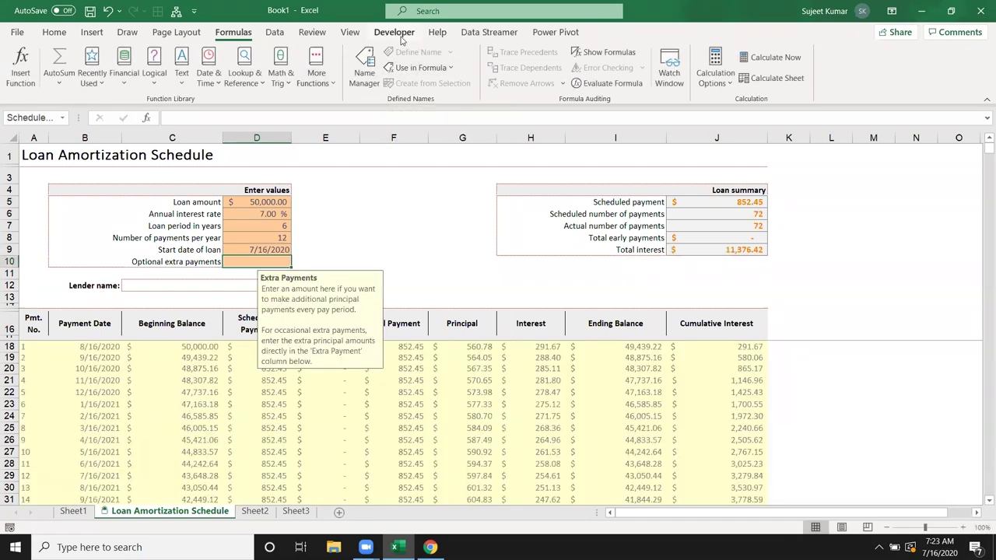
- Unprotect the loan schedule sheet from the Review tools
{"action": "left_click", "coordinate": [391, 35]}
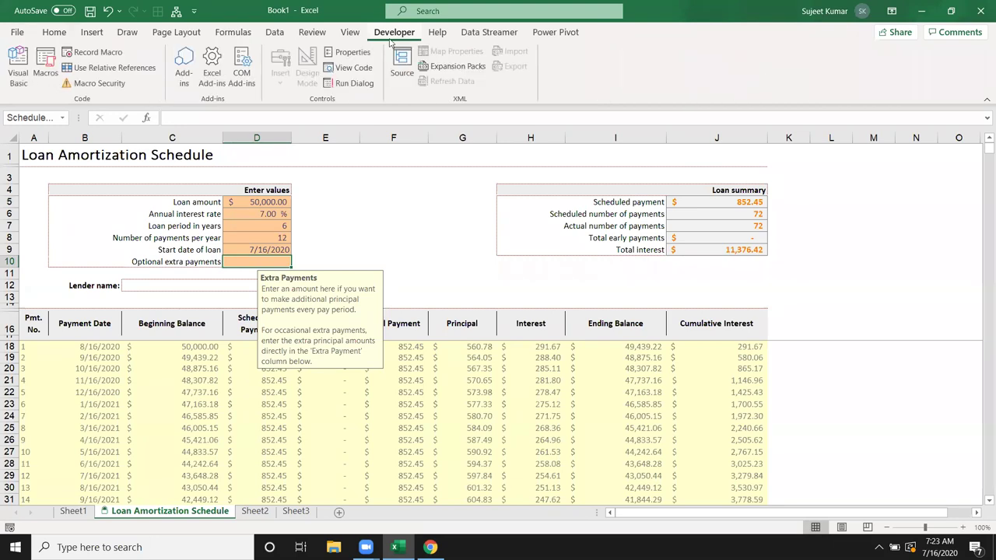
{"action": "left_click", "coordinate": [312, 35]}
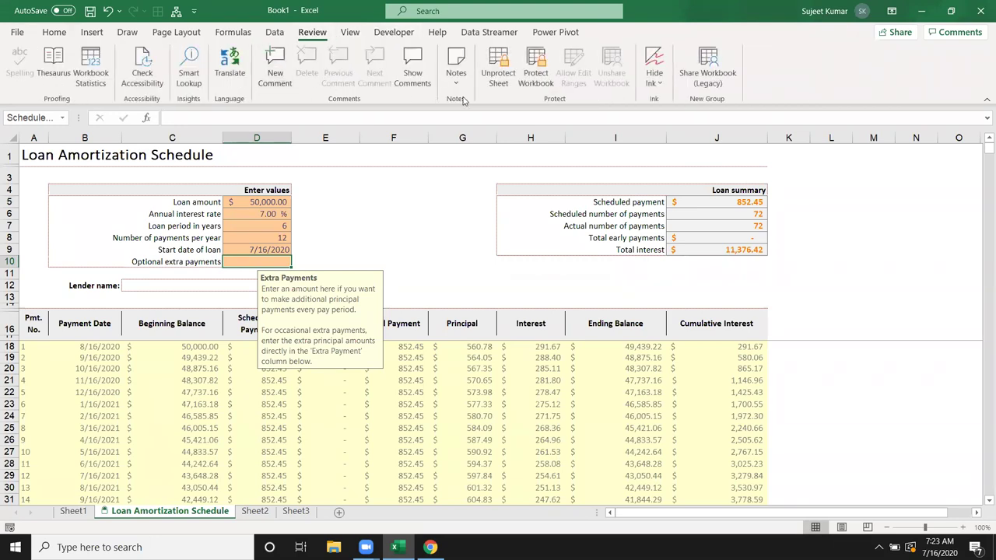
{"action": "left_click", "coordinate": [490, 82]}
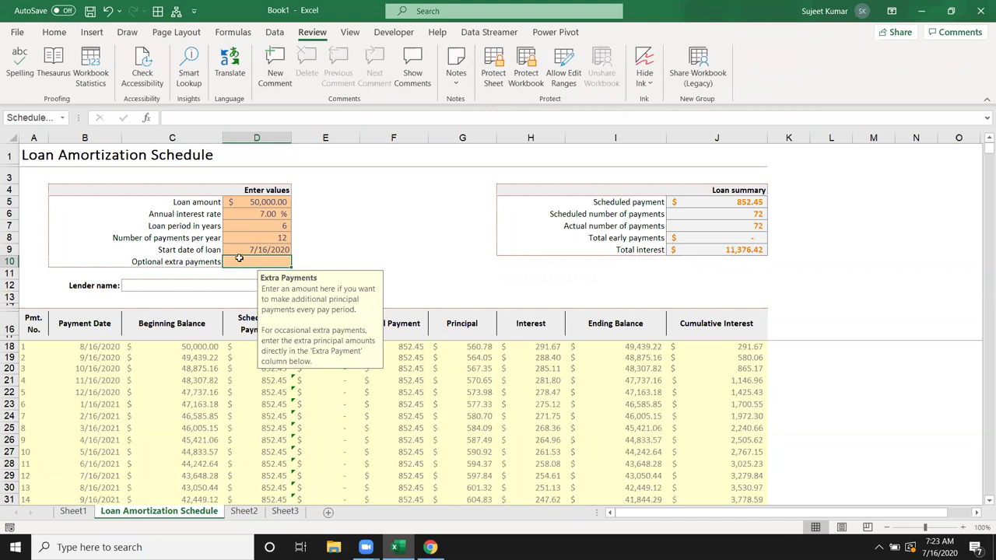
- Inspect the first Payment Date formula in B18 without changing it
{"action": "left_click", "coordinate": [117, 345]}
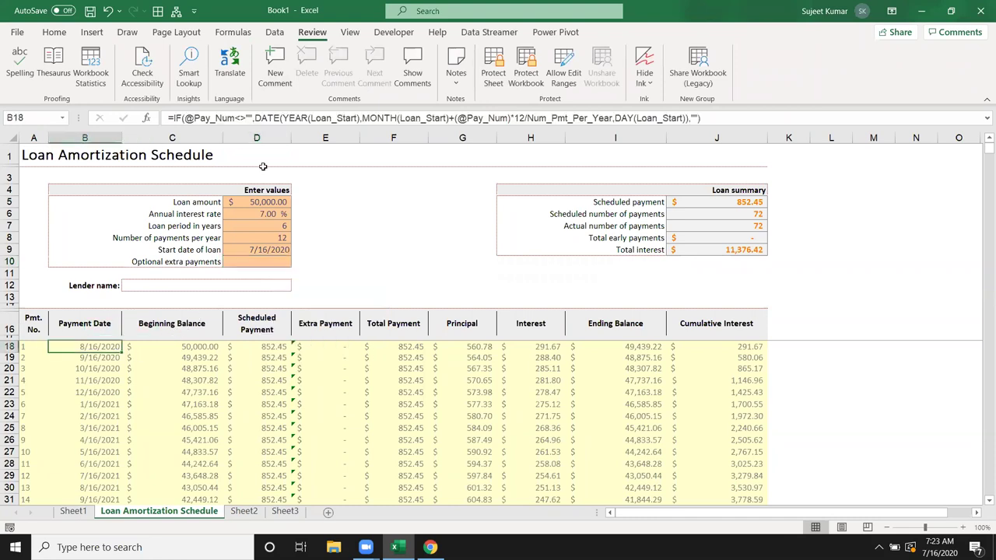
{"action": "double_click", "coordinate": [101, 347]}
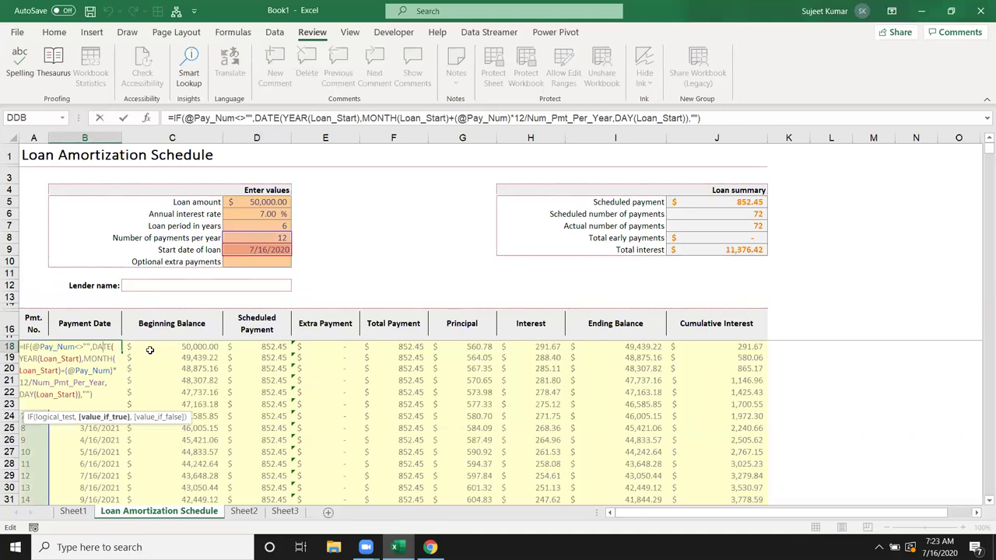
{"action": "key", "text": "Escape"}
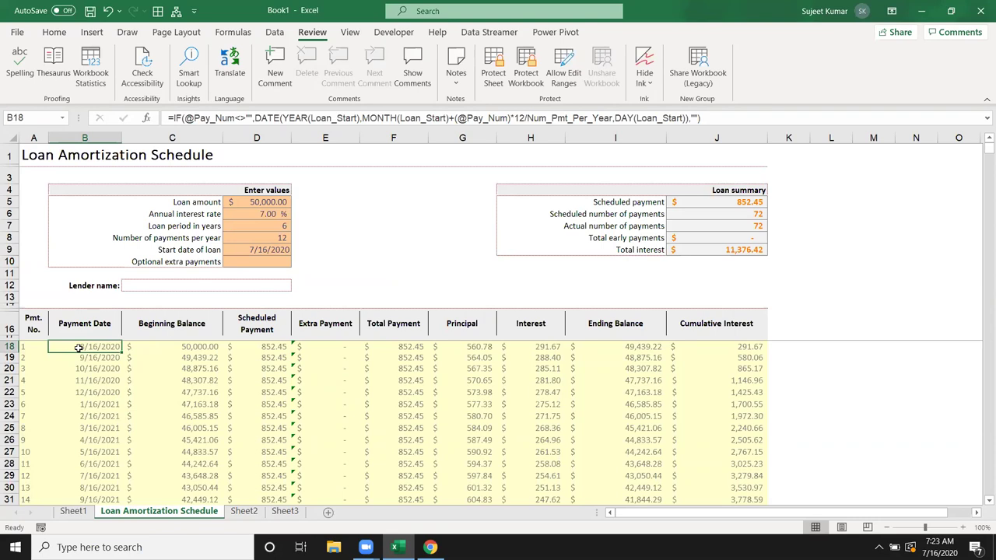
{"action": "left_click", "coordinate": [232, 32]}
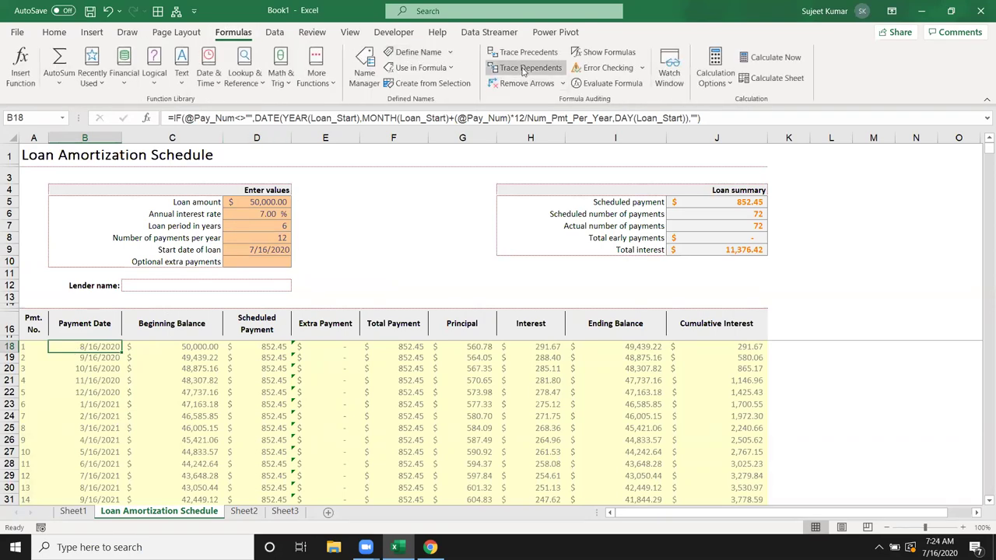
- Trace the precedents of B18's Payment Date formula, then select the Loan amount cell D5
{"action": "left_click", "coordinate": [522, 68]}
{"action": "key", "text": "Return"}
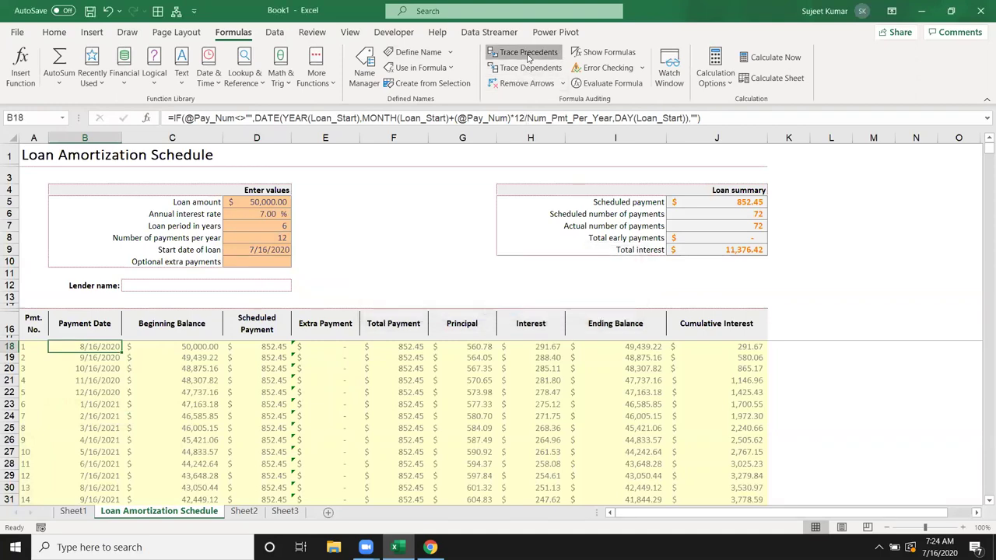
{"action": "left_click", "coordinate": [529, 52]}
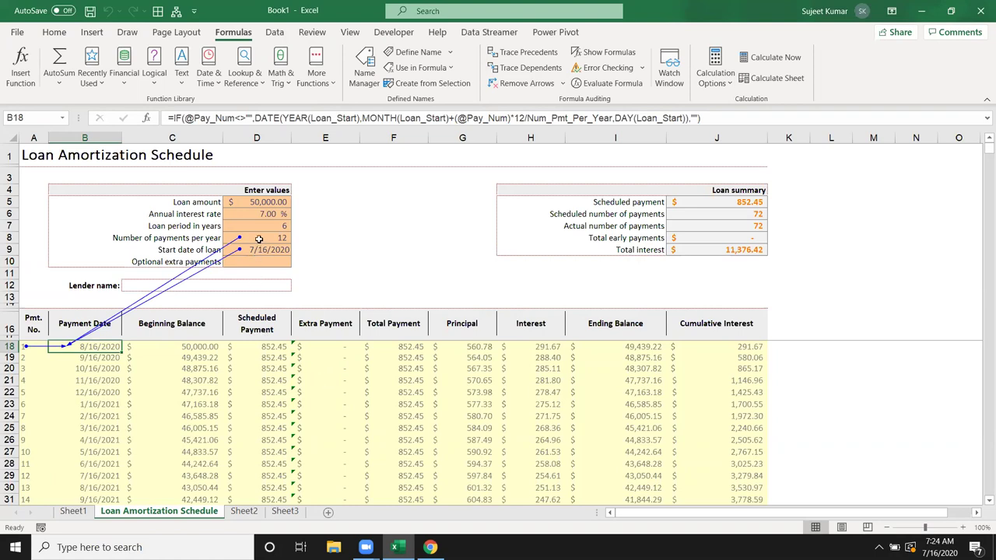
{"action": "left_click", "coordinate": [267, 205]}
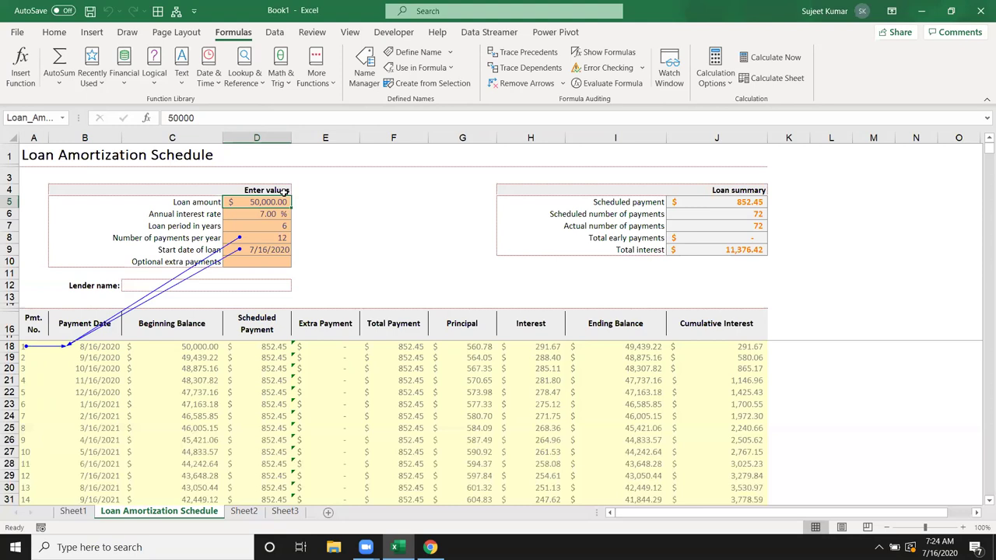
- Trace every cell depending on the Loan amount and scroll to review the arrows
{"action": "left_click", "coordinate": [514, 54]}
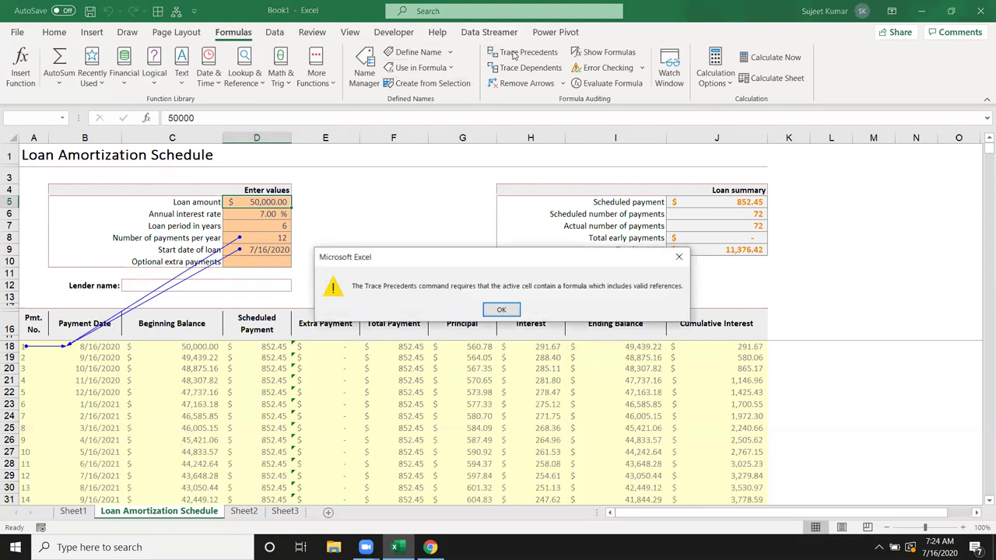
{"action": "left_click", "coordinate": [509, 307]}
{"action": "left_click", "coordinate": [526, 67]}
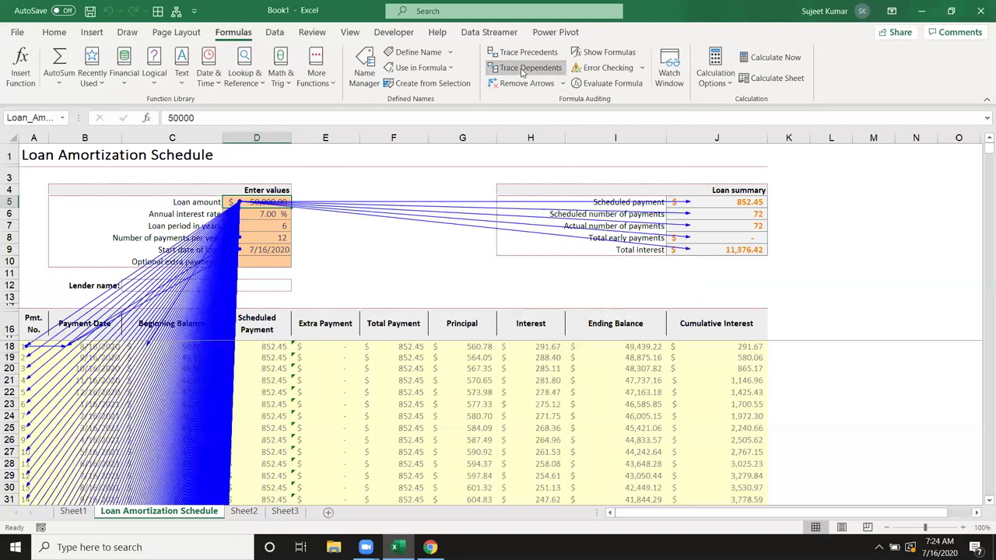
{"action": "scroll", "coordinate": [407, 312], "scroll_direction": "down", "scroll_amount": 3}
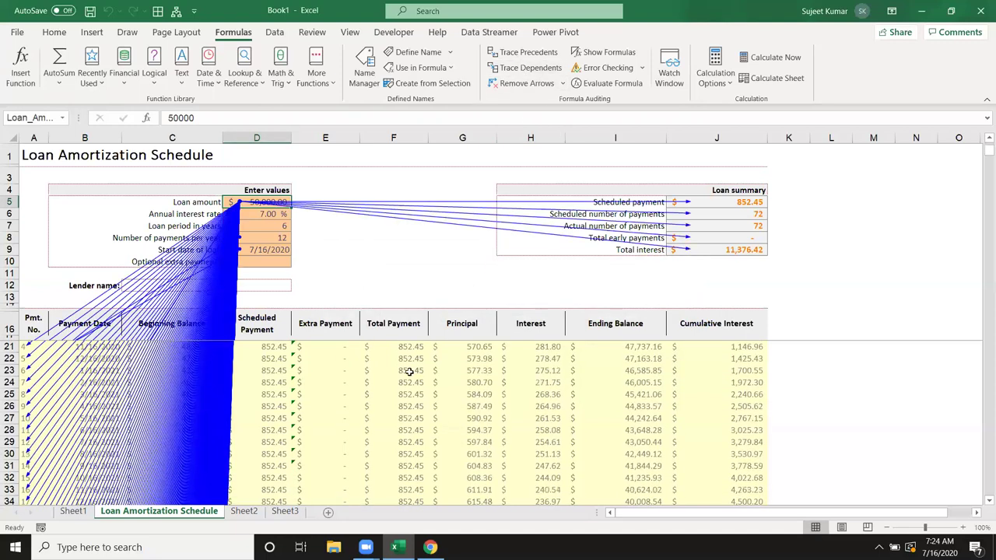
{"action": "scroll", "coordinate": [383, 410], "scroll_direction": "down", "scroll_amount": 4}
{"action": "scroll", "coordinate": [383, 411], "scroll_direction": "up", "scroll_amount": 2}
{"action": "scroll", "coordinate": [382, 410], "scroll_direction": "up", "scroll_amount": 2}
{"action": "scroll", "coordinate": [379, 410], "scroll_direction": "up", "scroll_amount": 2}
{"action": "scroll", "coordinate": [376, 411], "scroll_direction": "up", "scroll_amount": 1}
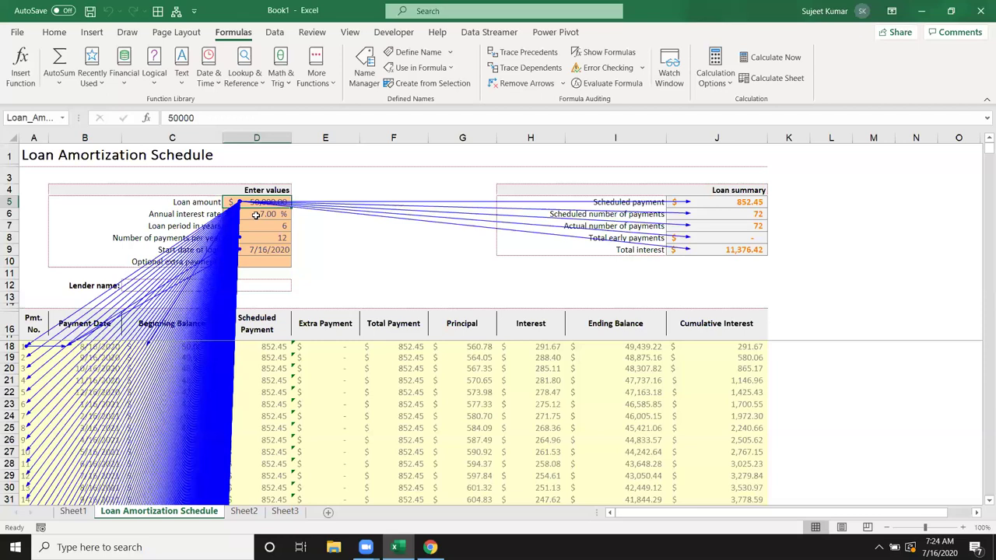
- Remove all tracer arrows and check the first Total Payment cell
{"action": "left_click", "coordinate": [523, 84]}
{"action": "left_click", "coordinate": [424, 350]}
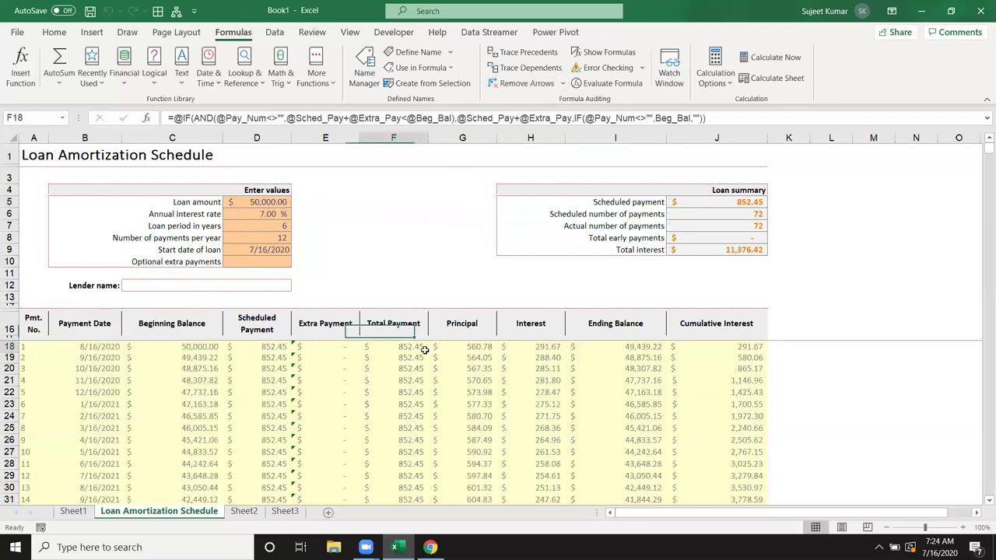
{"action": "left_click", "coordinate": [401, 250]}
{"action": "scroll", "coordinate": [387, 319], "scroll_direction": "down", "scroll_amount": 4}
{"action": "scroll", "coordinate": [387, 316], "scroll_direction": "up", "scroll_amount": 4}
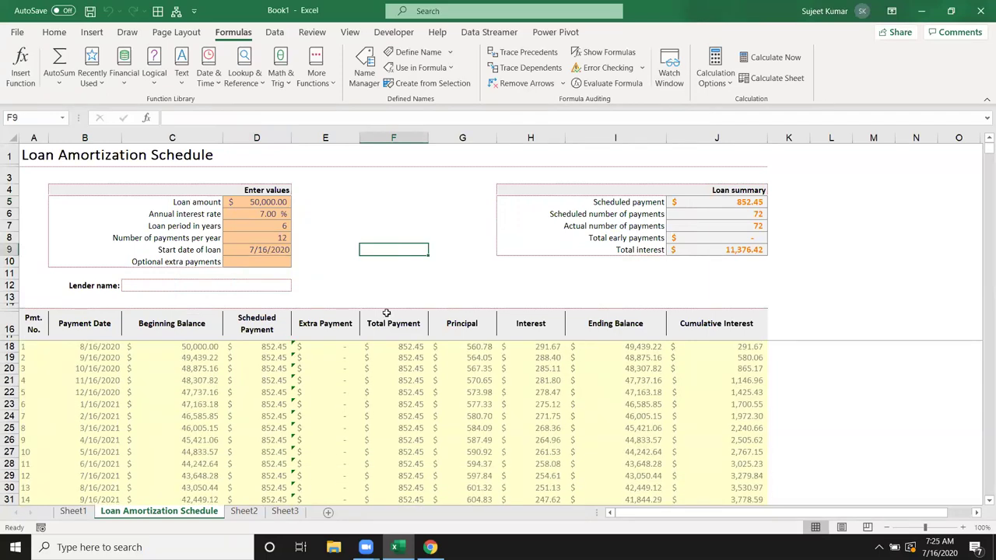
{"action": "left_click", "coordinate": [593, 54]}
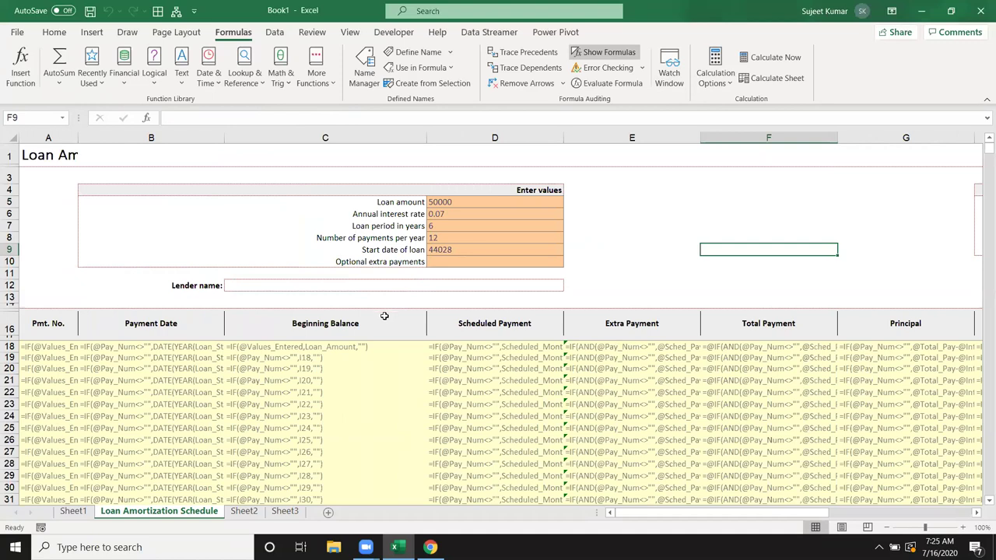
{"action": "scroll", "coordinate": [277, 378], "scroll_direction": "down", "scroll_amount": 2}
{"action": "scroll", "coordinate": [278, 374], "scroll_direction": "down", "scroll_amount": 3}
{"action": "scroll", "coordinate": [277, 374], "scroll_direction": "up", "scroll_amount": 5}
{"action": "left_click", "coordinate": [603, 53]}
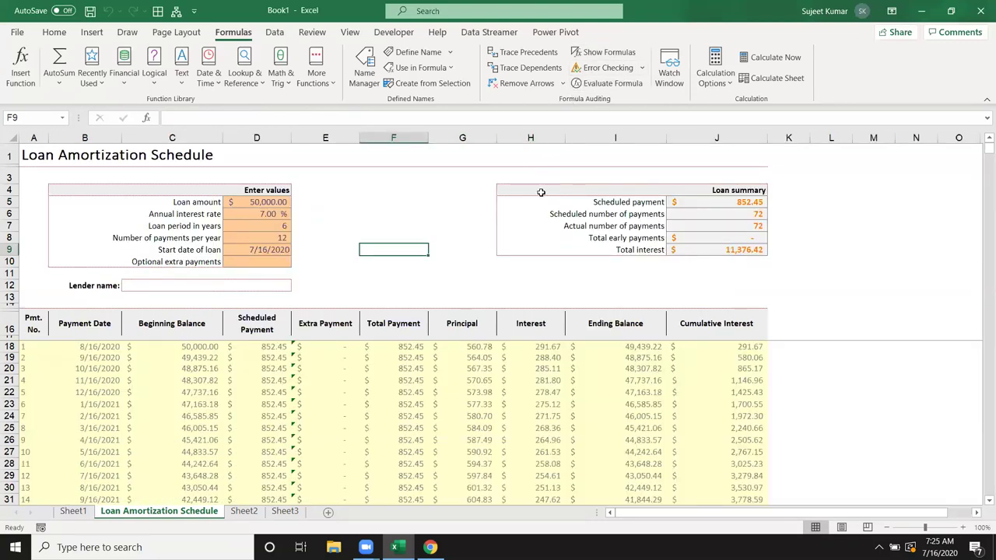
{"action": "left_click", "coordinate": [605, 68]}
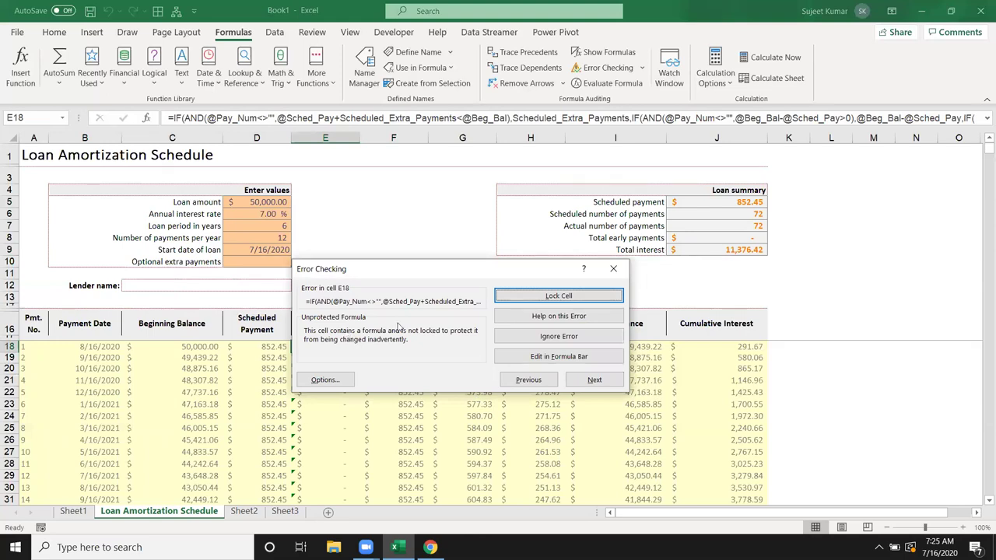
{"action": "left_click", "coordinate": [594, 380]}
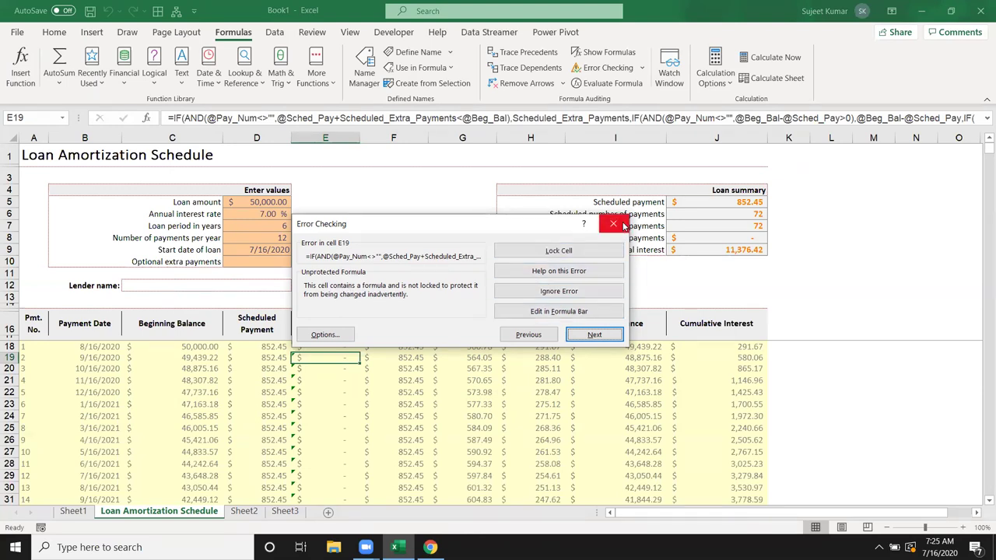
{"action": "left_click", "coordinate": [614, 225]}
{"action": "left_click", "coordinate": [326, 379]}
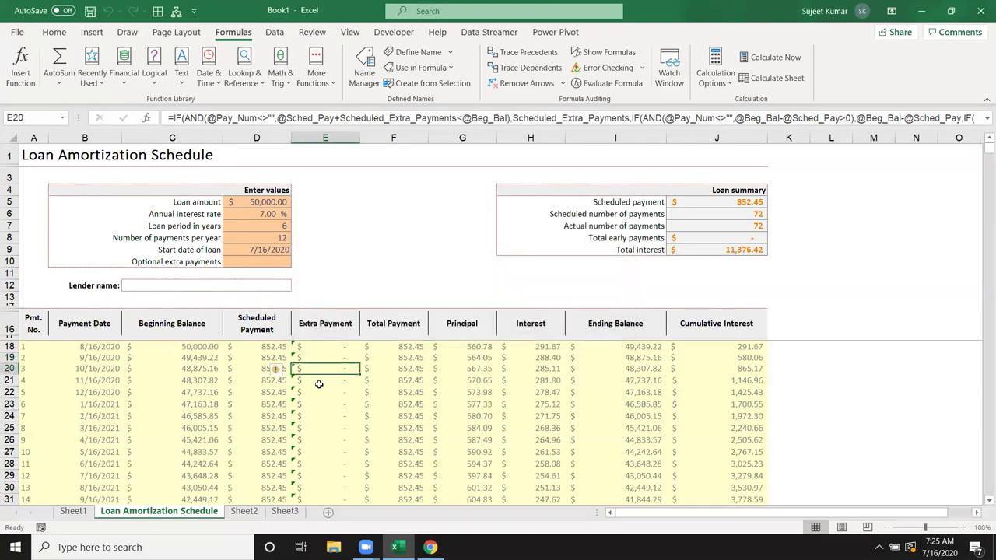
{"action": "left_click", "coordinate": [338, 403]}
{"action": "left_click", "coordinate": [506, 395]}
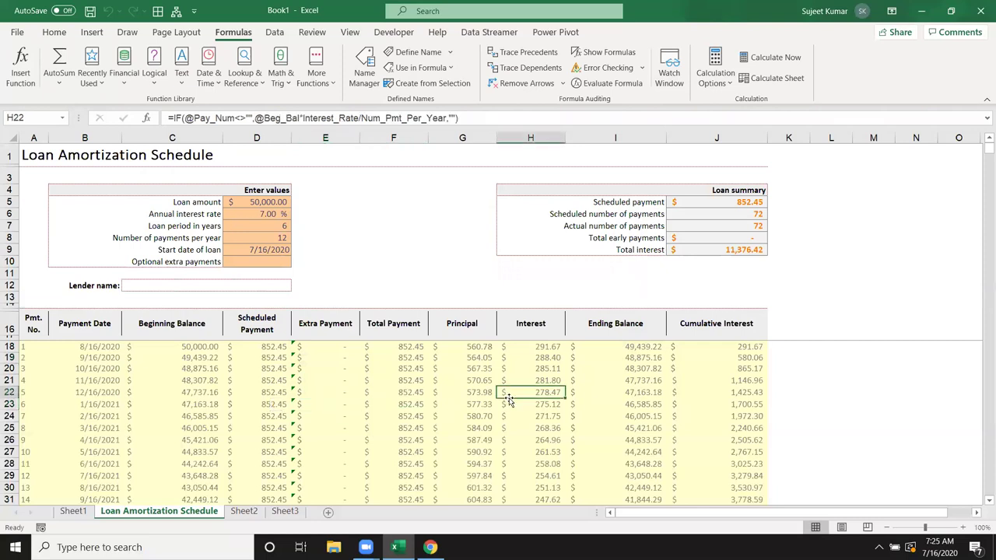
{"action": "left_click", "coordinate": [305, 370]}
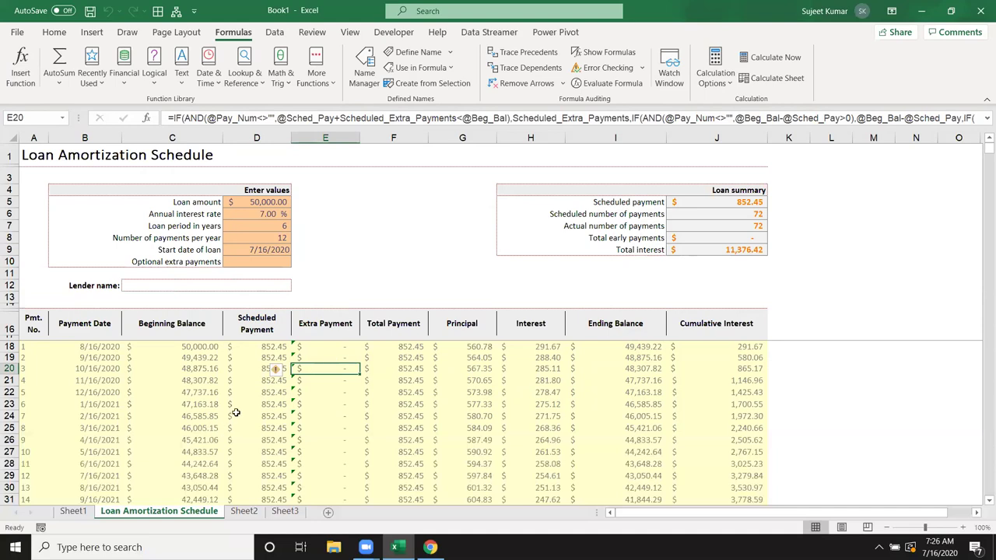
{"action": "left_click", "coordinate": [277, 371]}
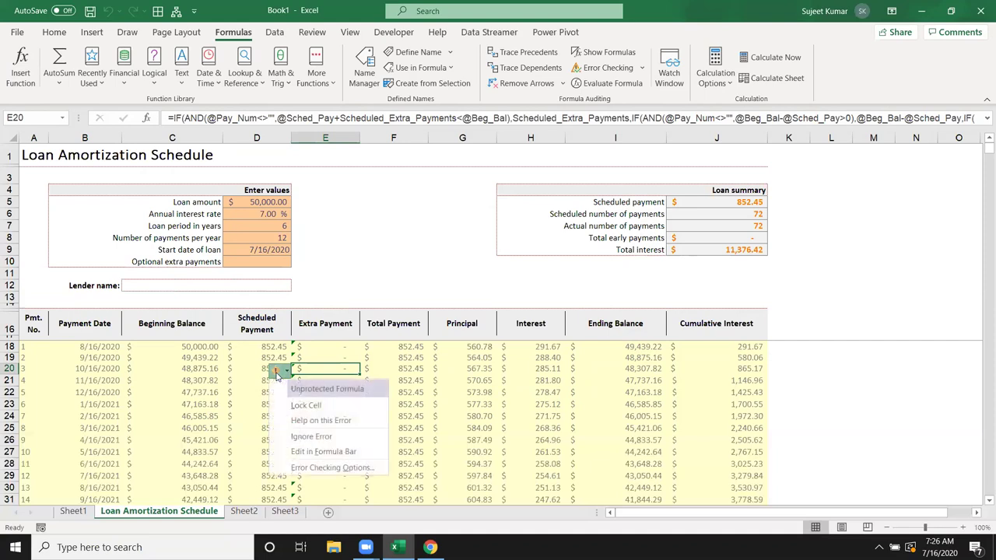
{"action": "left_click", "coordinate": [354, 266]}
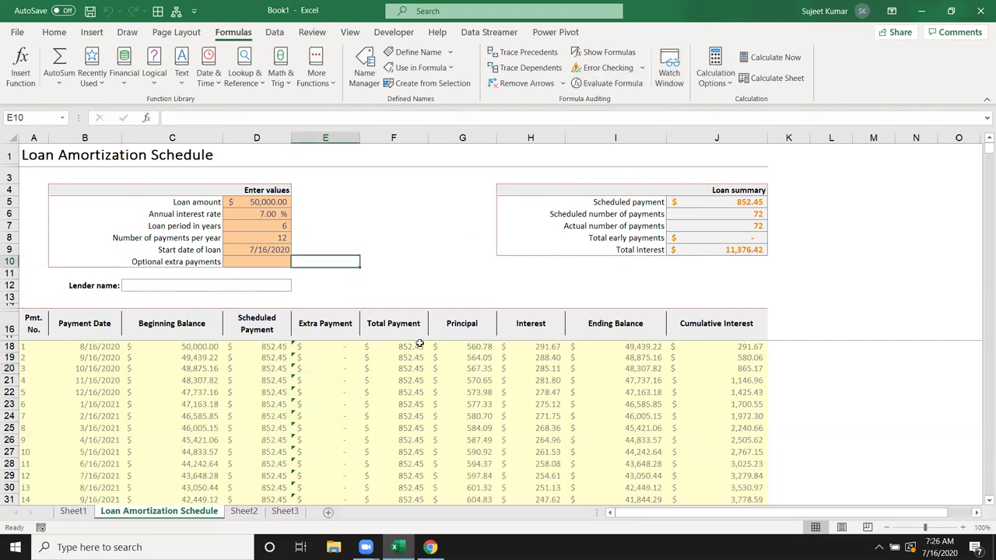
{"action": "left_click", "coordinate": [394, 366]}
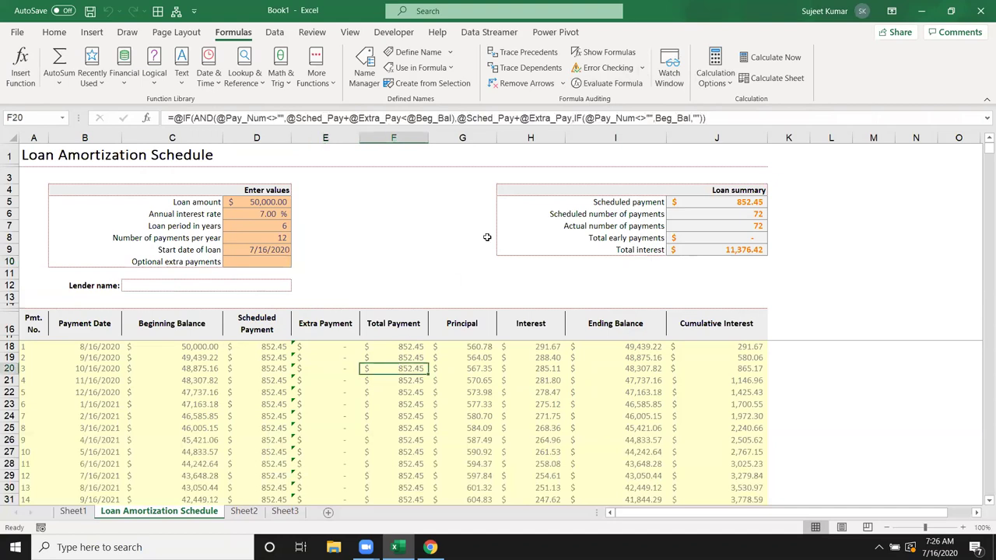
{"action": "left_click", "coordinate": [590, 84]}
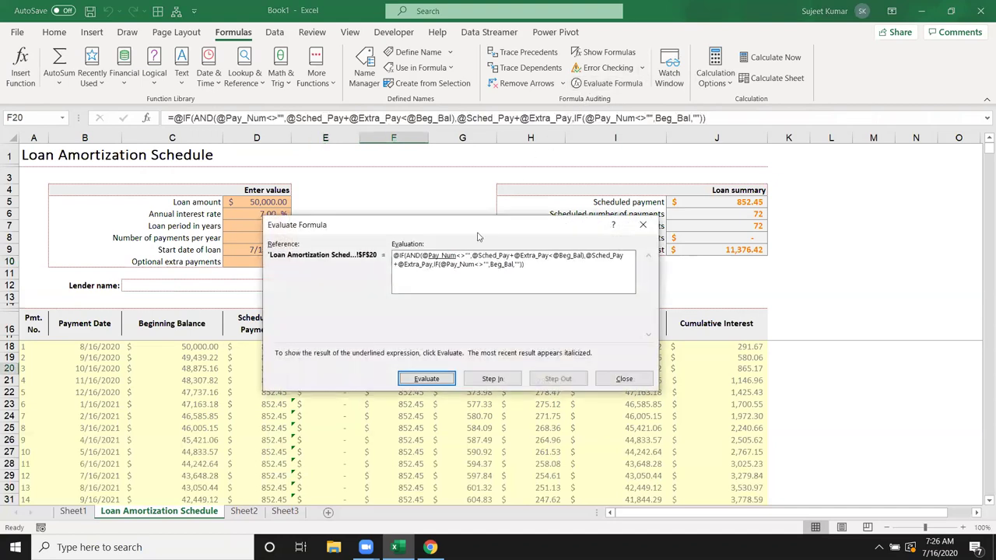
{"action": "left_click", "coordinate": [432, 385]}
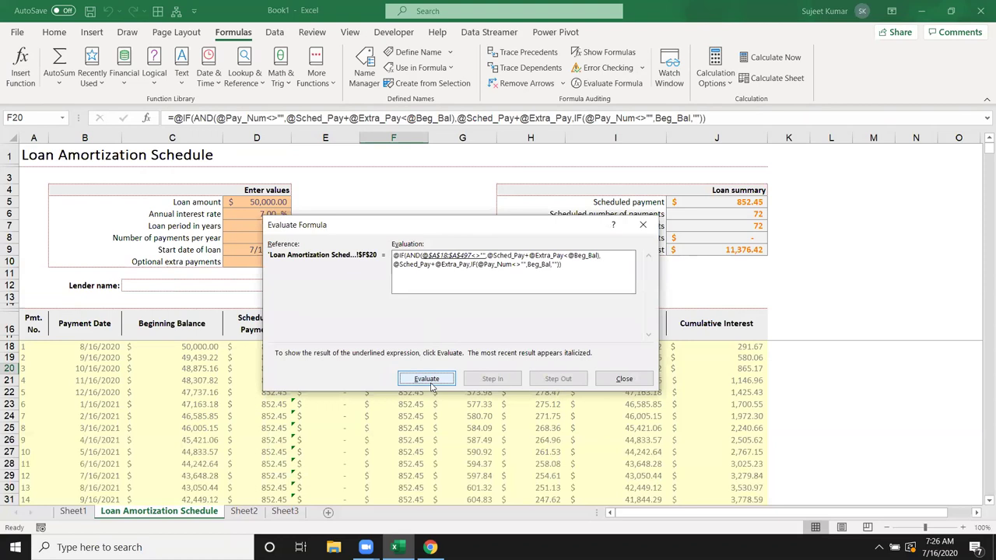
{"action": "left_click", "coordinate": [426, 379]}
{"action": "left_click", "coordinate": [427, 379]}
{"action": "left_click", "coordinate": [426, 379]}
{"action": "left_click", "coordinate": [427, 379]}
{"action": "left_click", "coordinate": [427, 379]}
{"action": "left_click", "coordinate": [426, 379]}
{"action": "left_click", "coordinate": [426, 379]}
{"action": "left_click", "coordinate": [427, 379]}
{"action": "left_click", "coordinate": [426, 379]}
{"action": "left_click", "coordinate": [427, 379]}
{"action": "left_click", "coordinate": [427, 379]}
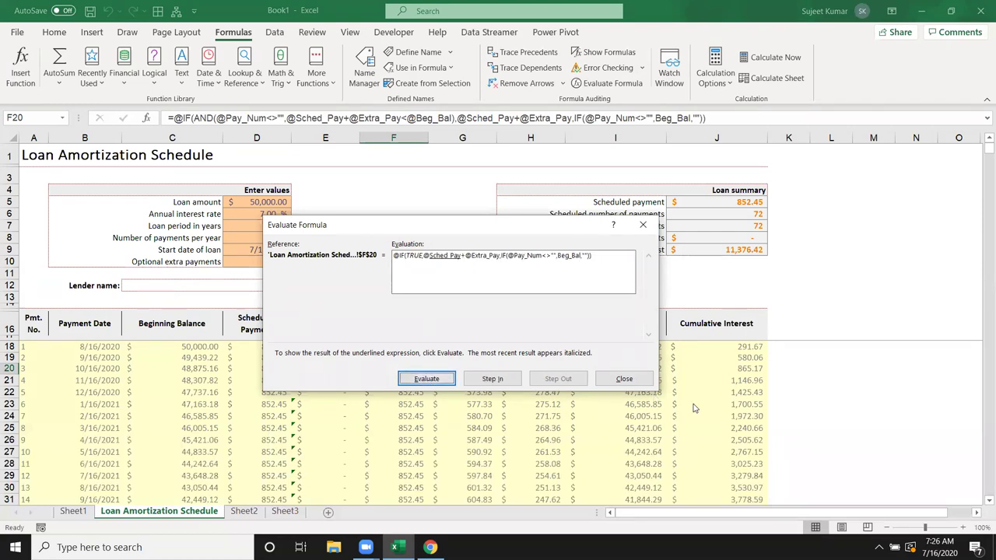
{"action": "left_click", "coordinate": [625, 379]}
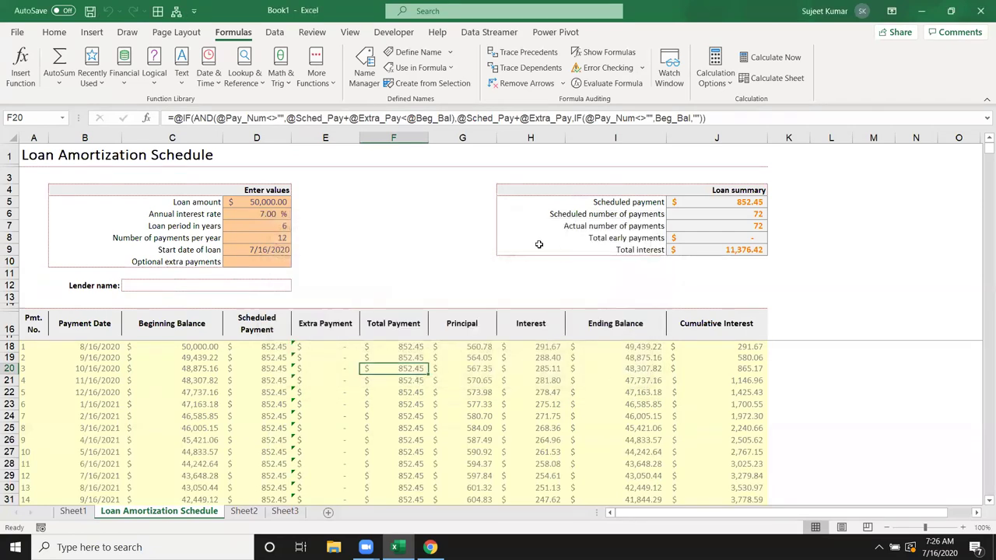
{"action": "left_click", "coordinate": [437, 270]}
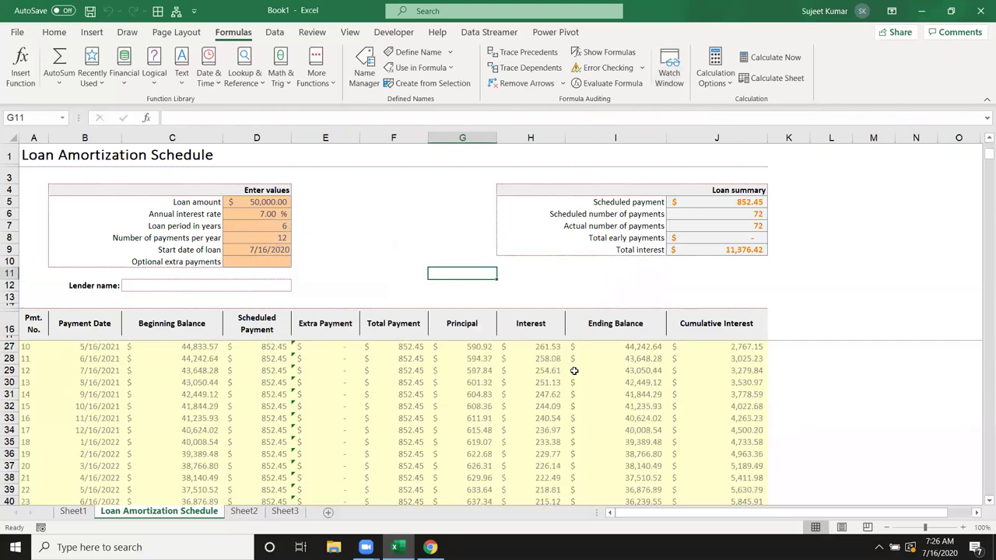
- Add Watch Window watches on the interest cells H62 and H88
{"action": "scroll", "coordinate": [571, 404], "scroll_direction": "down", "scroll_amount": 1}
{"action": "scroll", "coordinate": [571, 404], "scroll_direction": "down", "scroll_amount": 4}
{"action": "scroll", "coordinate": [571, 404], "scroll_direction": "down", "scroll_amount": 4}
{"action": "scroll", "coordinate": [571, 404], "scroll_direction": "down", "scroll_amount": 4}
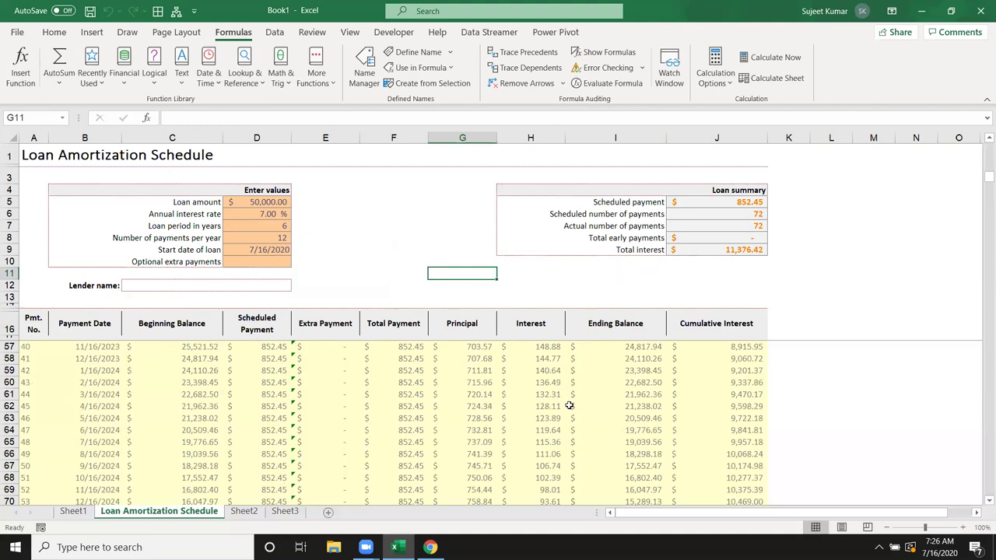
{"action": "left_click", "coordinate": [549, 408]}
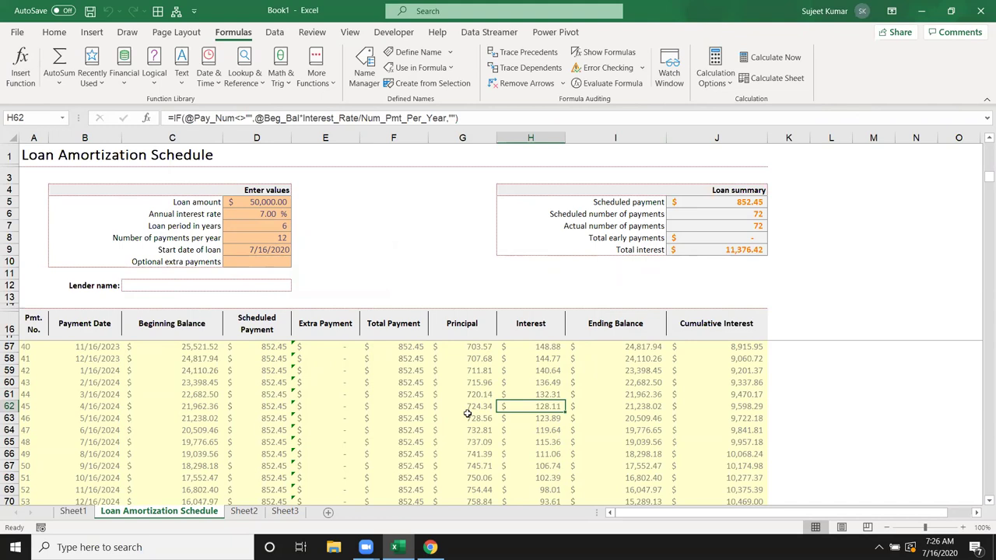
{"action": "left_click", "coordinate": [670, 70]}
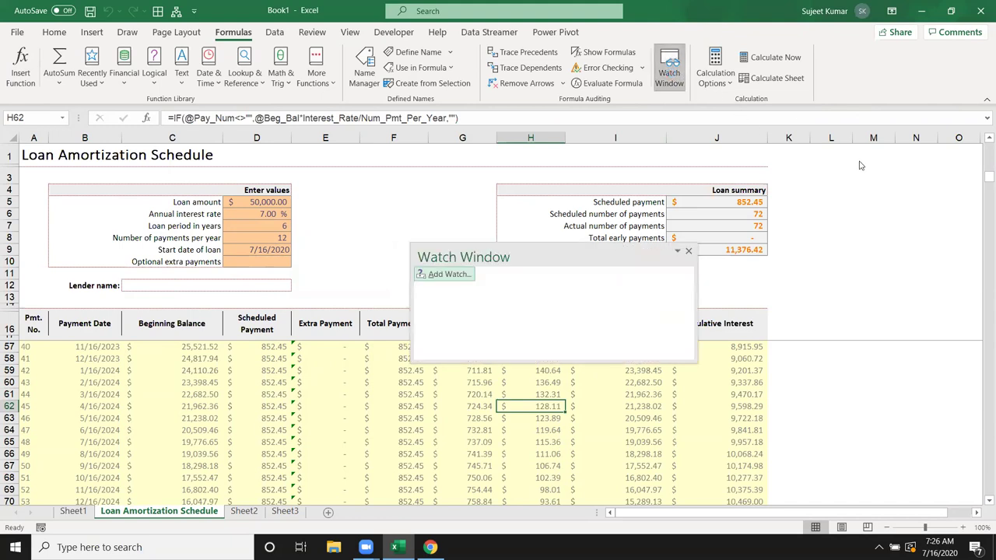
{"action": "left_click", "coordinate": [448, 274]}
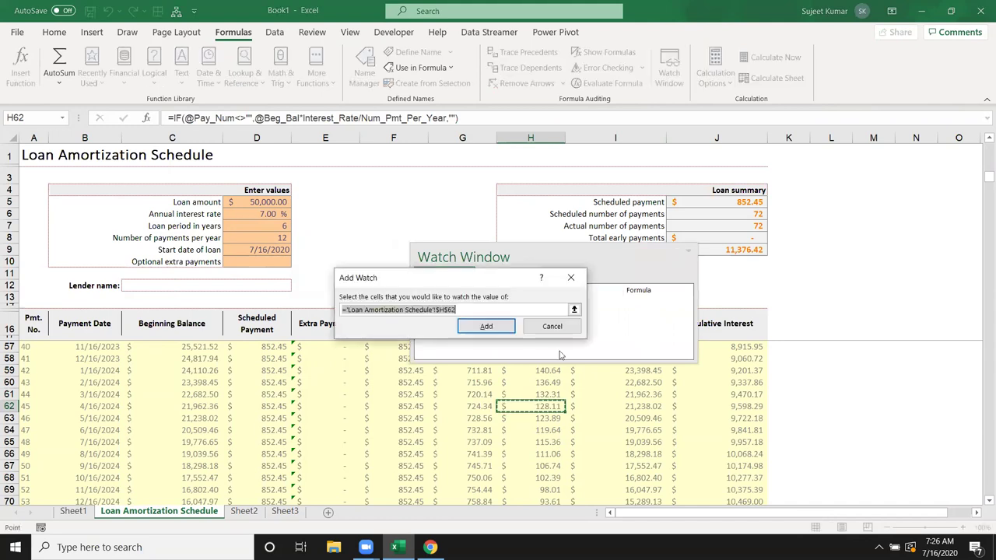
{"action": "left_click", "coordinate": [496, 324]}
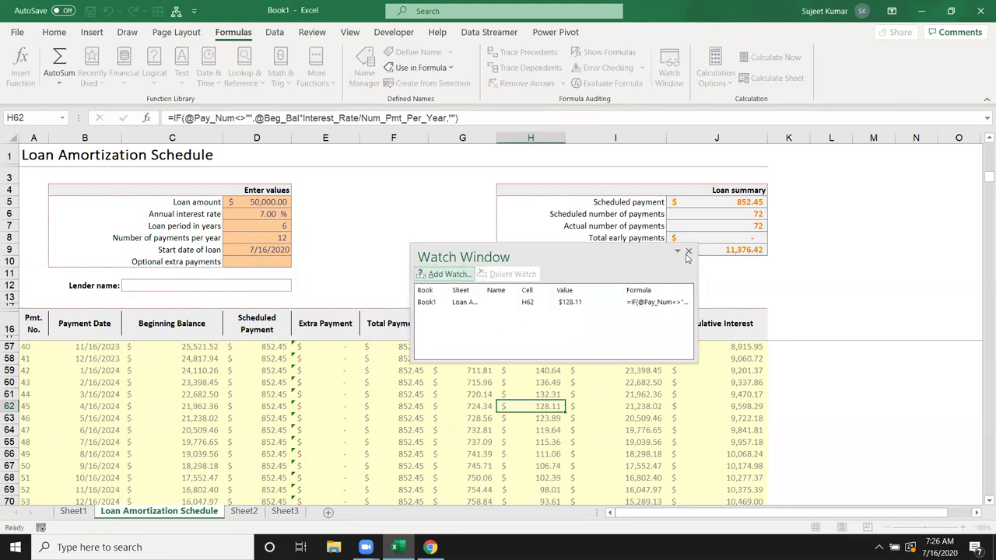
{"action": "scroll", "coordinate": [639, 468], "scroll_direction": "down", "scroll_amount": 9}
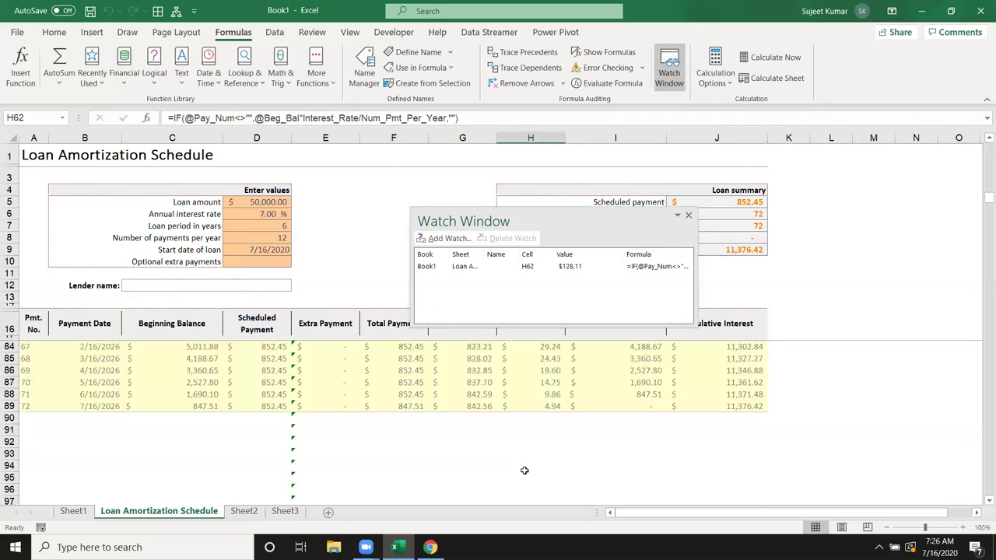
{"action": "left_click", "coordinate": [543, 398]}
{"action": "left_click", "coordinate": [443, 238]}
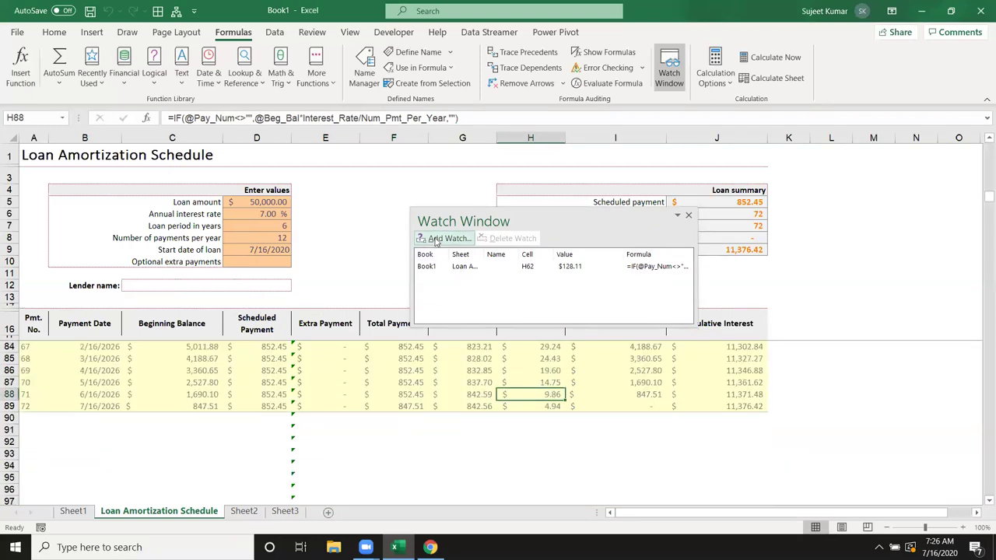
{"action": "left_click", "coordinate": [487, 326]}
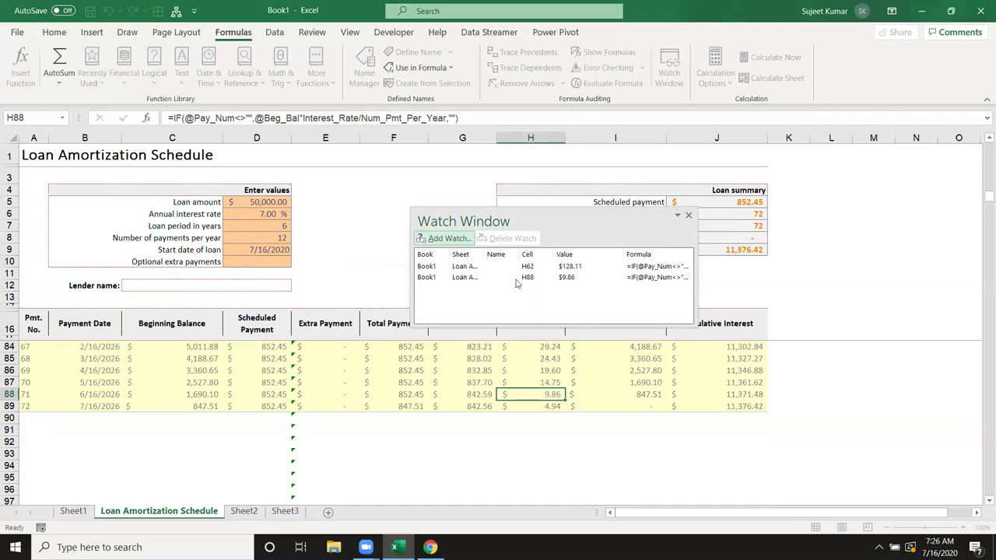
- Jump between the H62 and H88 watch entries, then close the Watch Window
{"action": "left_click", "coordinate": [480, 267]}
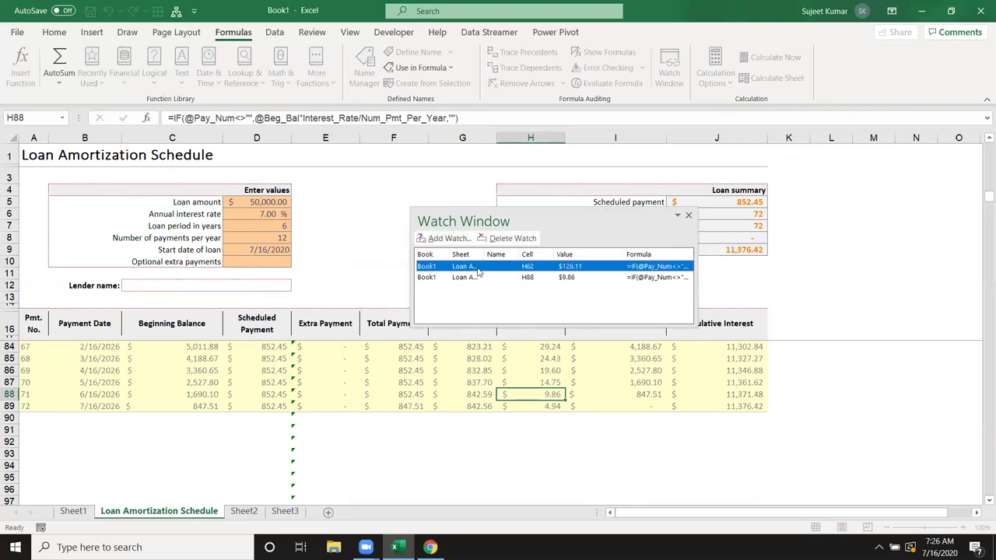
{"action": "left_click", "coordinate": [473, 278]}
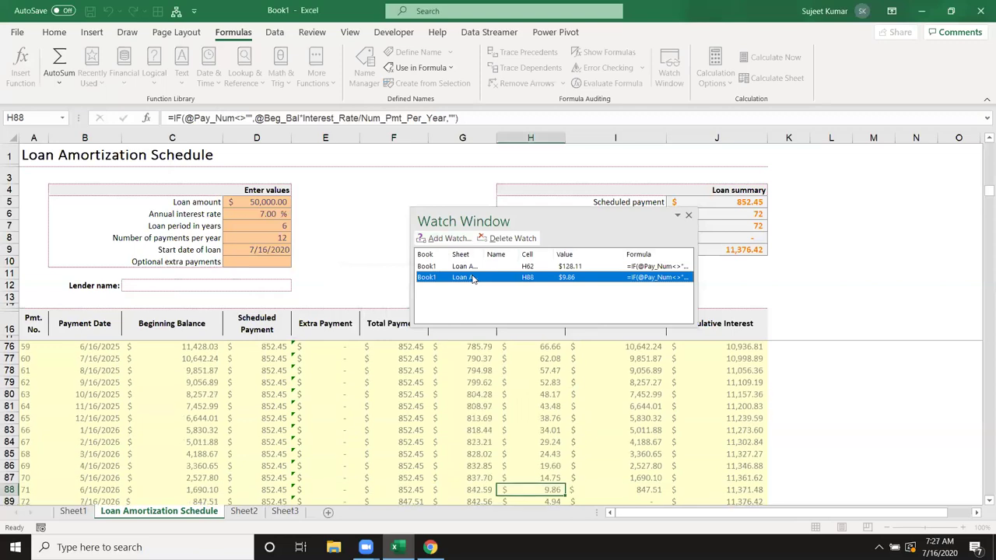
{"action": "left_click", "coordinate": [470, 267]}
{"action": "left_click", "coordinate": [467, 278]}
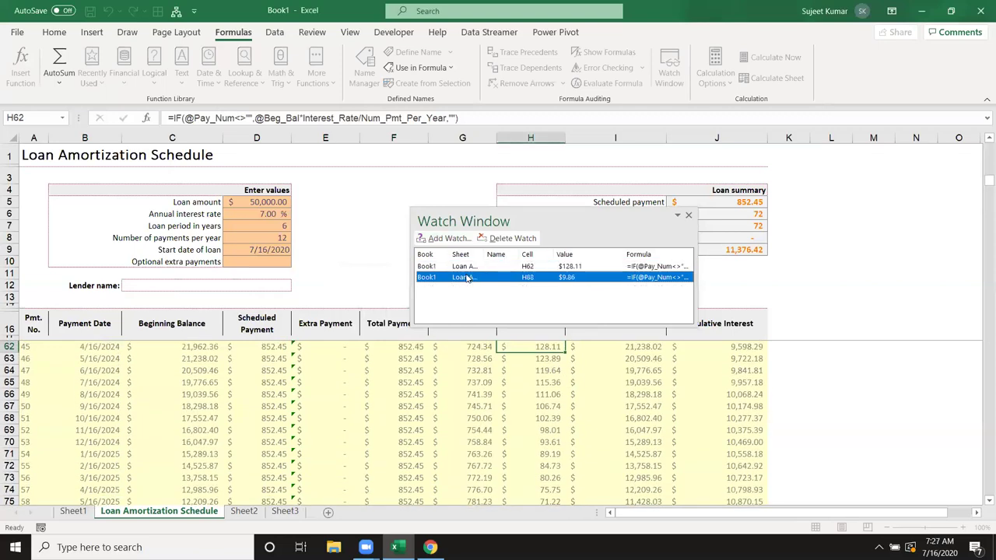
{"action": "left_click", "coordinate": [467, 267]}
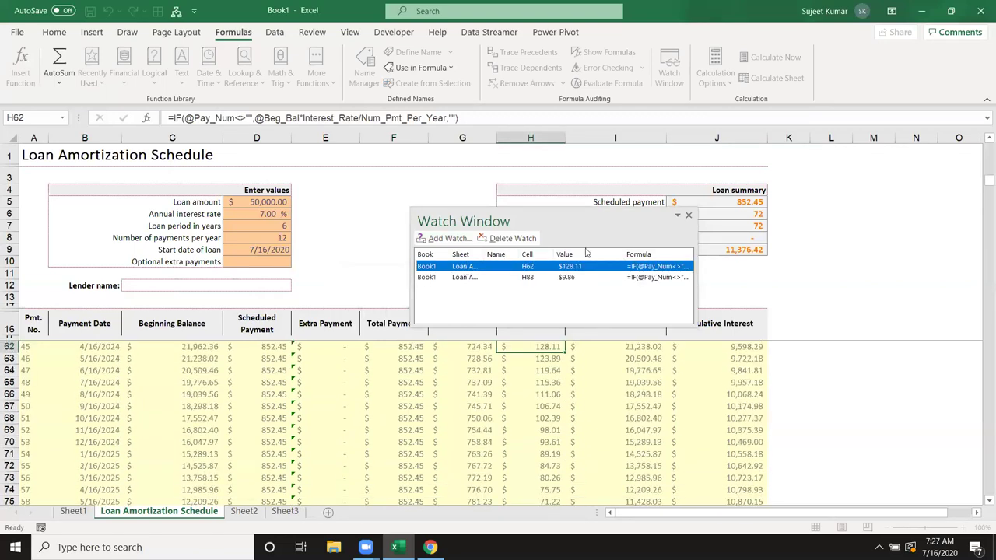
{"action": "left_click", "coordinate": [689, 215]}
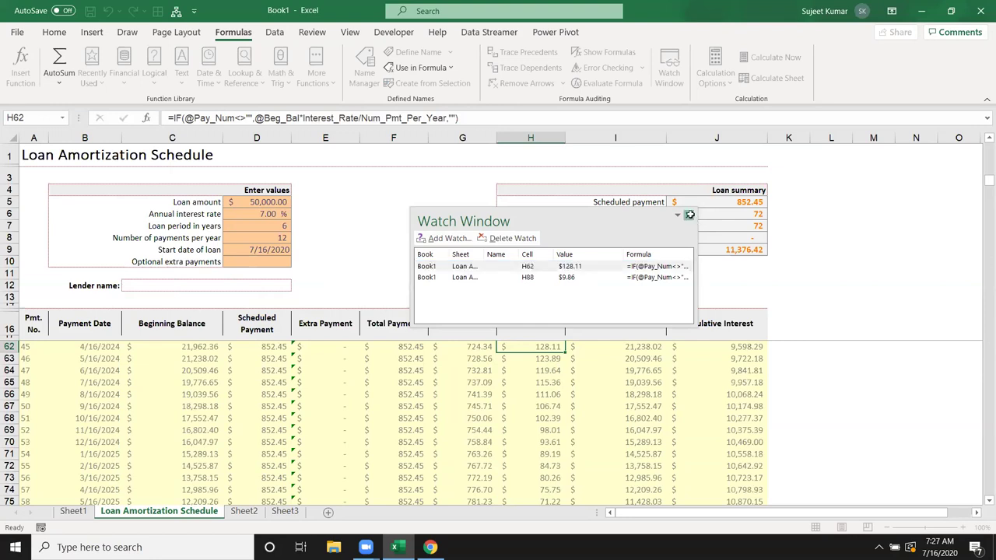
{"action": "left_click", "coordinate": [690, 215]}
{"action": "left_click", "coordinate": [562, 294]}
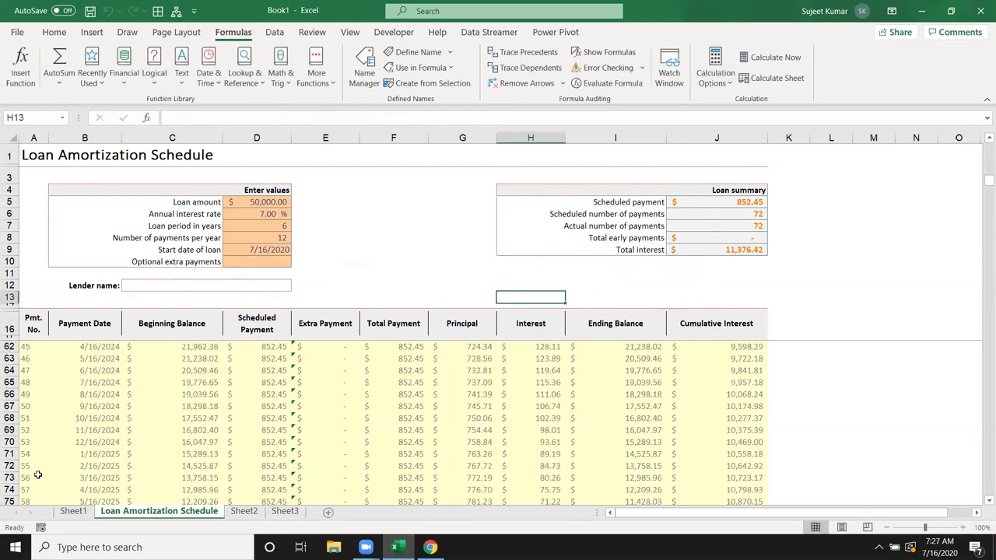
- On Sheet2, enter 20 in C8, 30 in D8, and =C8+D8 in E8
{"action": "right_click", "coordinate": [154, 516]}
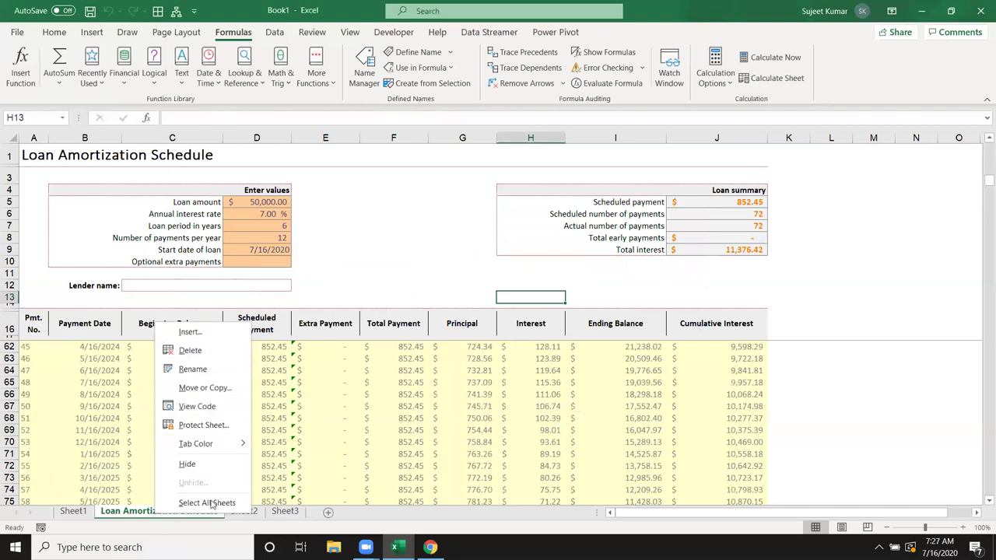
{"action": "left_click", "coordinate": [250, 514]}
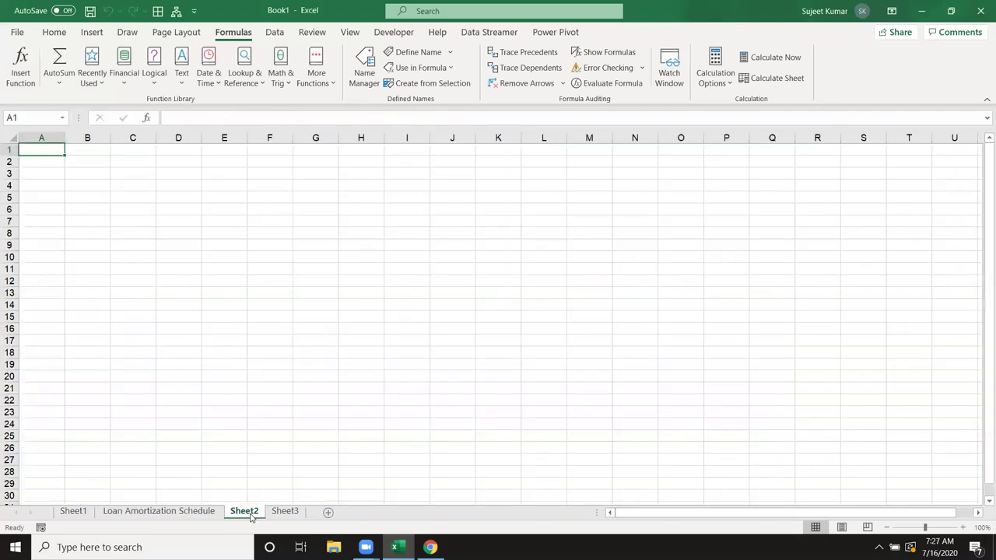
{"action": "left_click", "coordinate": [134, 233]}
{"action": "type", "text": "20"}
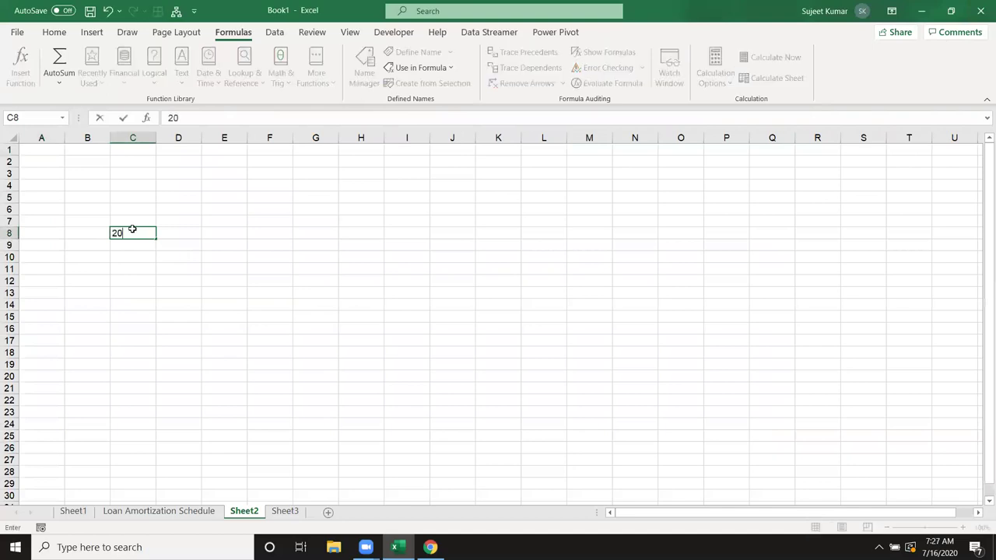
{"action": "key", "text": "Tab"}
{"action": "type", "text": "30"}
{"action": "key", "text": "Tab"}
{"action": "type", "text": "="}
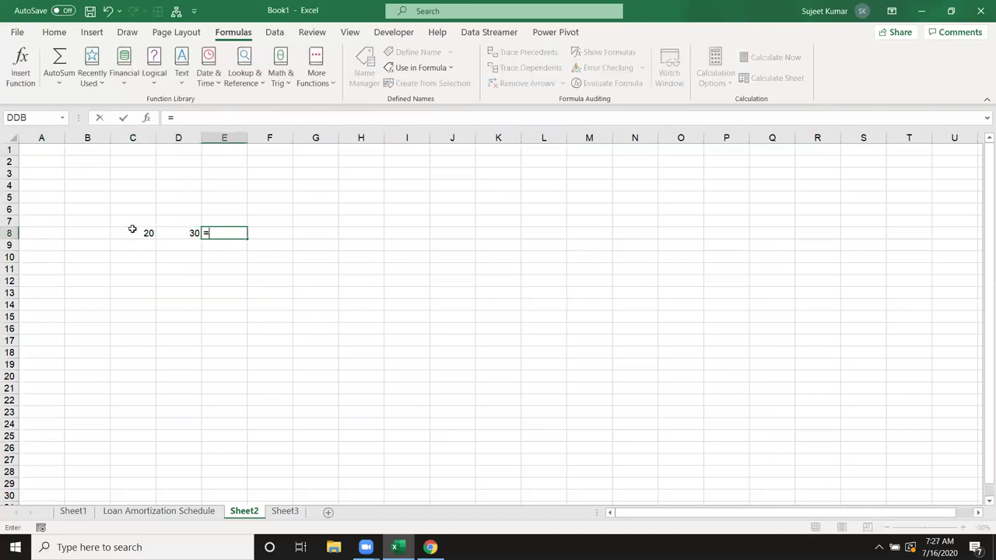
{"action": "key", "text": "Left"}
{"action": "key", "text": "Left"}
{"action": "type", "text": "+"}
{"action": "key", "text": "Left"}
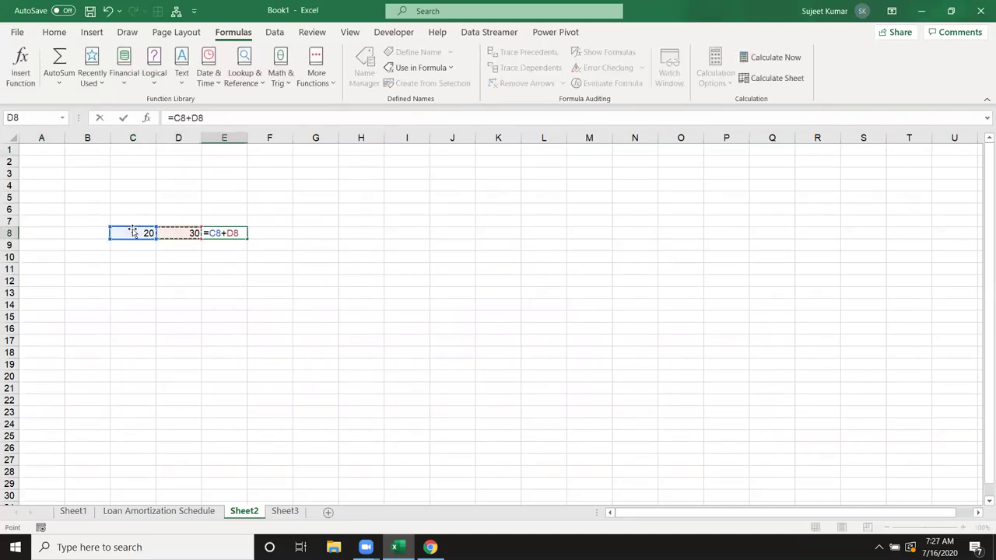
{"action": "key", "text": "Return"}
- Change D8 to 70 so E8's sum updates to 90
{"action": "key", "text": "Up"}
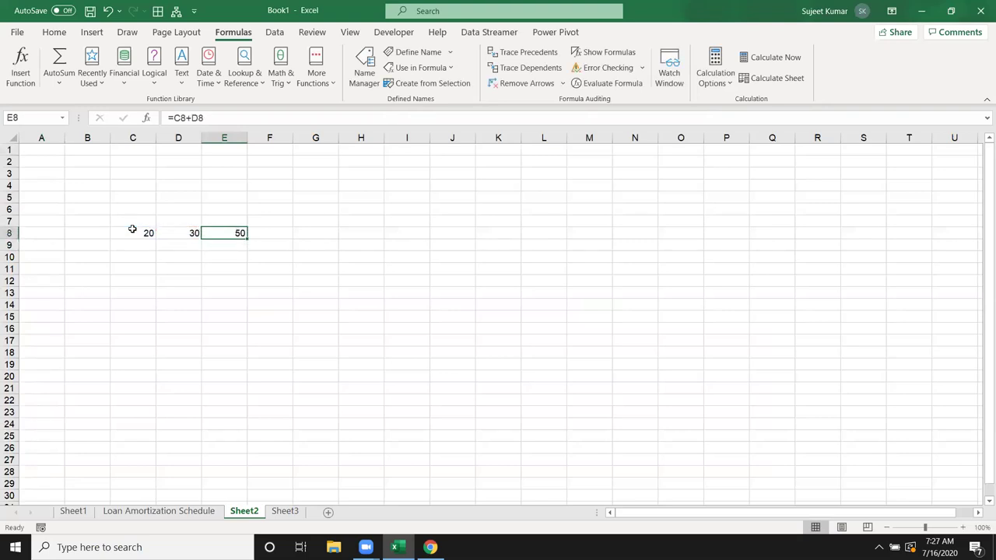
{"action": "key", "text": "Left"}
{"action": "type", "text": "70"}
{"action": "key", "text": "Return"}
{"action": "key", "text": "Up"}
{"action": "key", "text": "Right"}
- Switch calculation to manual and enter 90 in D8
{"action": "left_click", "coordinate": [730, 87]}
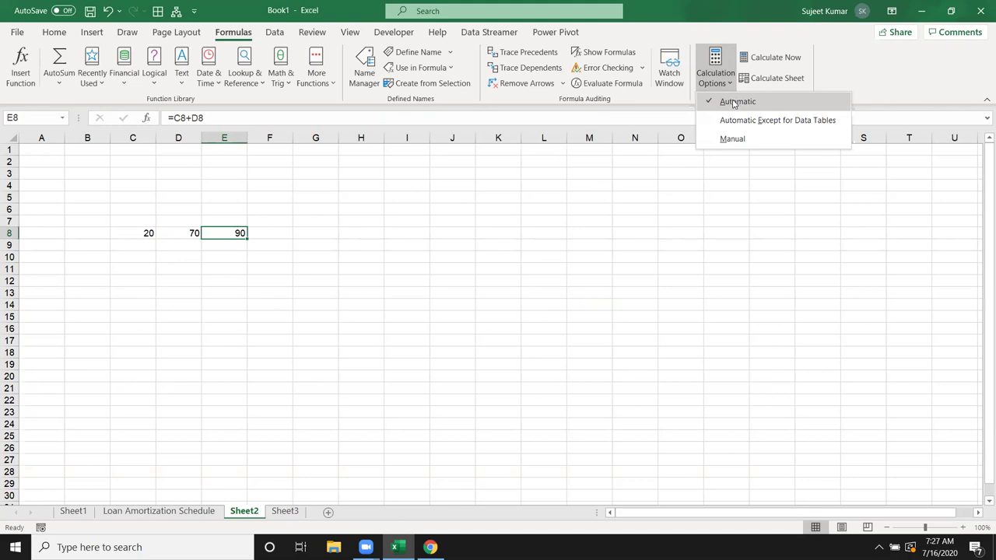
{"action": "left_click", "coordinate": [728, 138]}
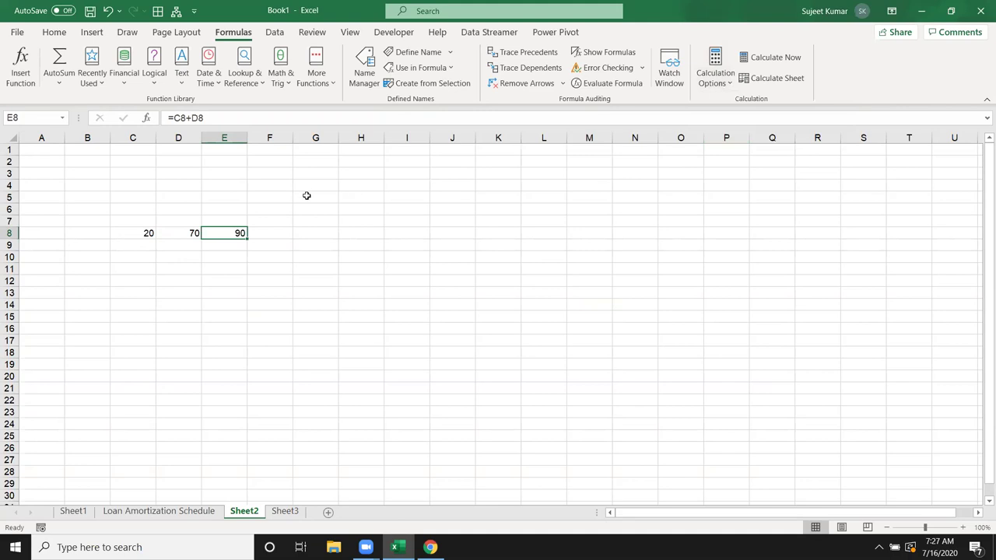
{"action": "left_click", "coordinate": [189, 238]}
{"action": "type", "text": "90"}
{"action": "key", "text": "Return"}
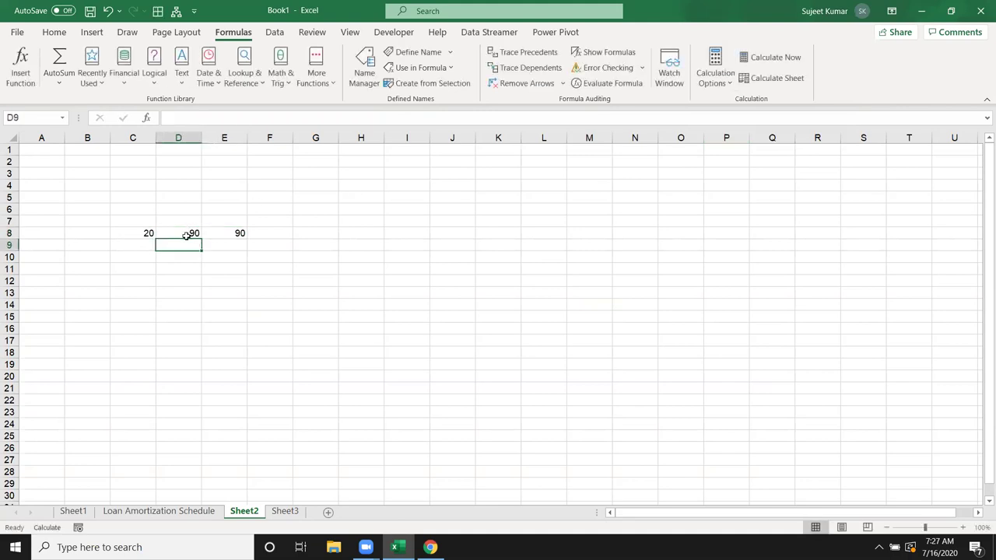
- Recalculate so E8 shows 110, then set calculation back to automatic
{"action": "left_click", "coordinate": [230, 235]}
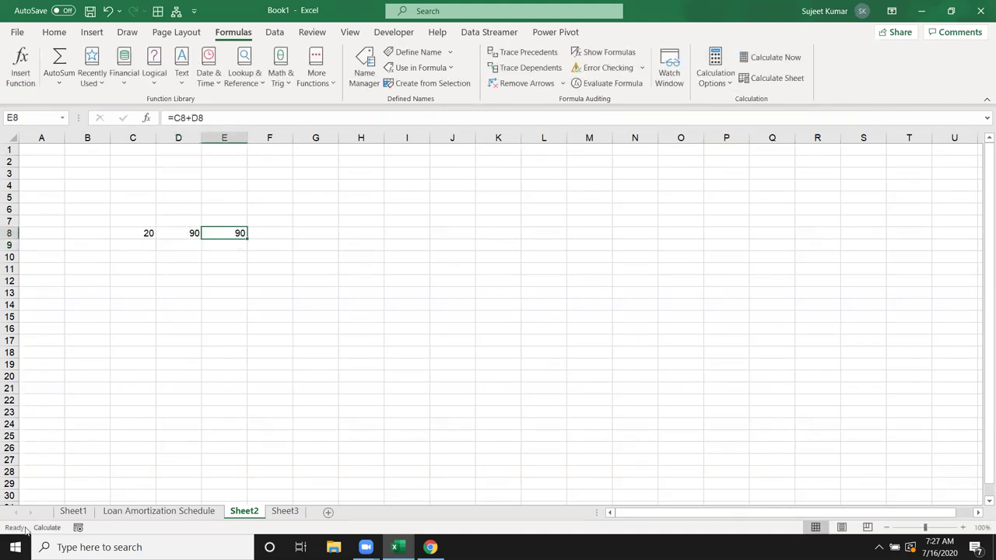
{"action": "mouse_move", "coordinate": [46, 528]}
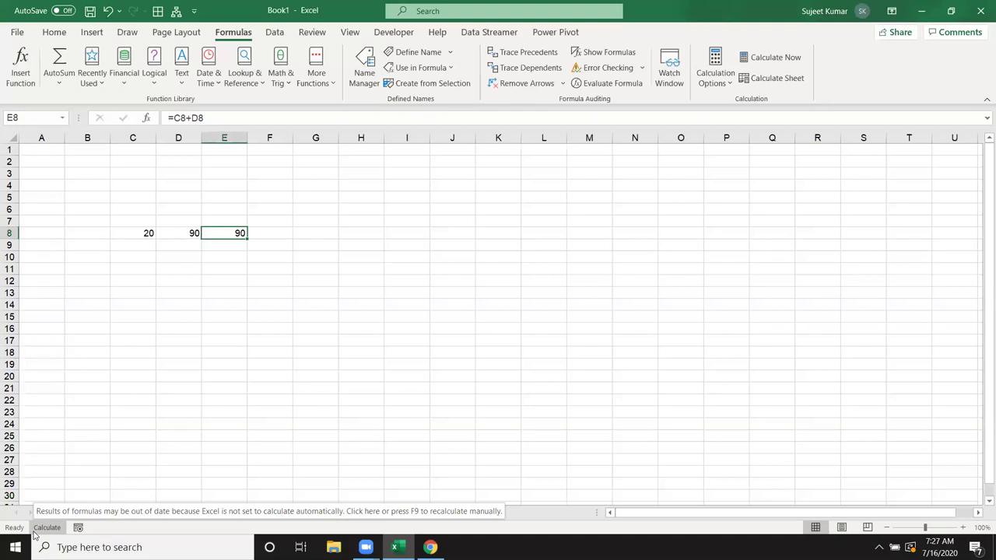
{"action": "left_click", "coordinate": [34, 533]}
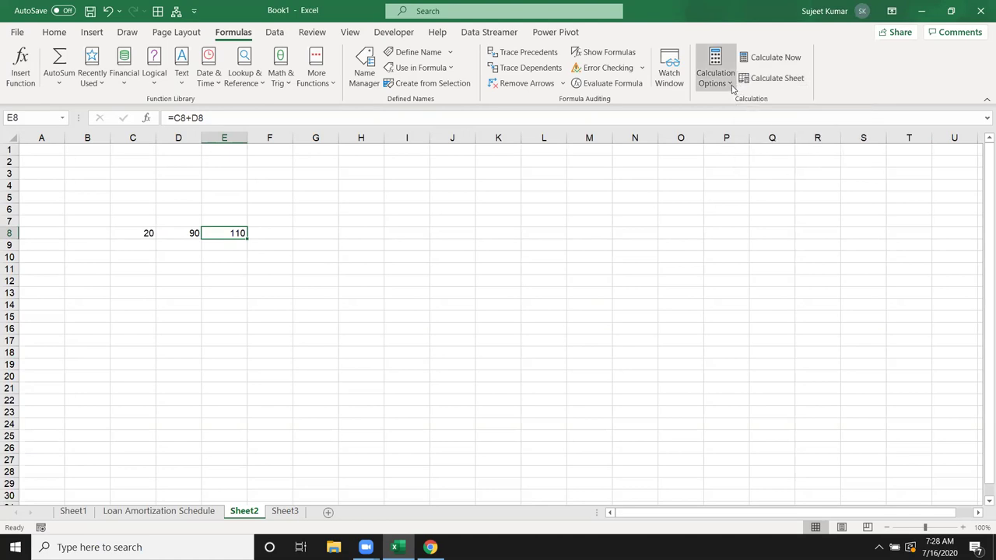
{"action": "left_click", "coordinate": [730, 85]}
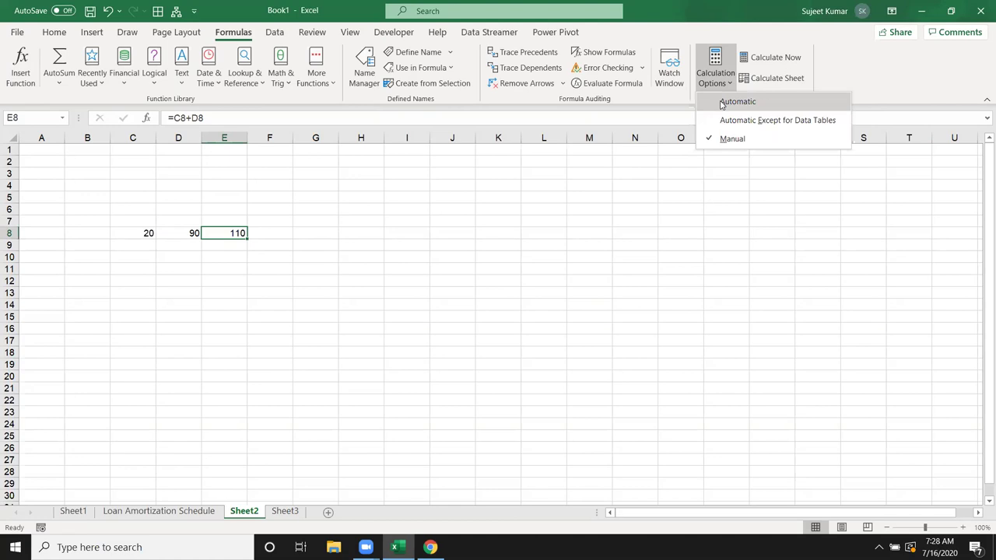
{"action": "left_click", "coordinate": [722, 102]}
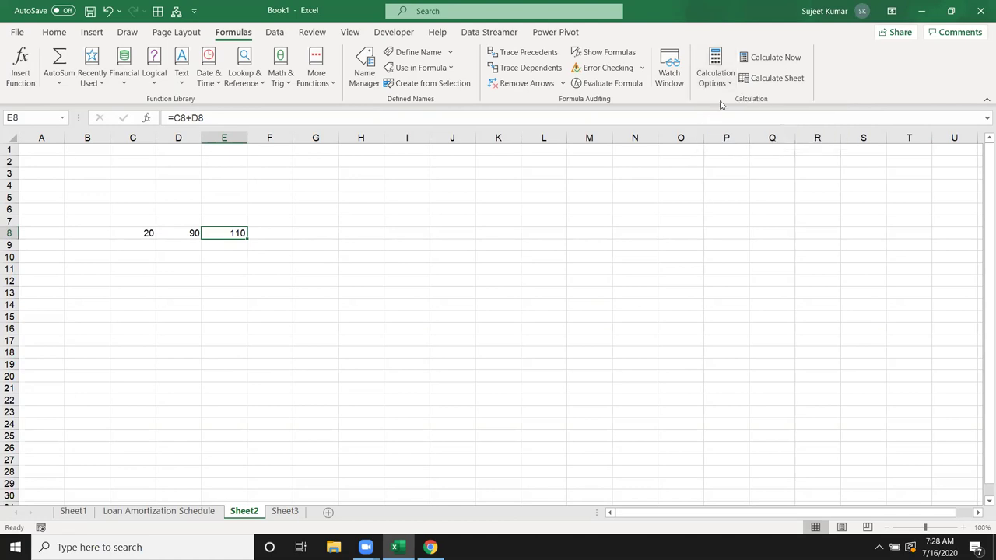
- Check cell E64 on the Loan Amortization Schedule sheet, then return to Sheet2 and select G7
{"action": "left_click", "coordinate": [159, 511]}
{"action": "left_click", "coordinate": [311, 369]}
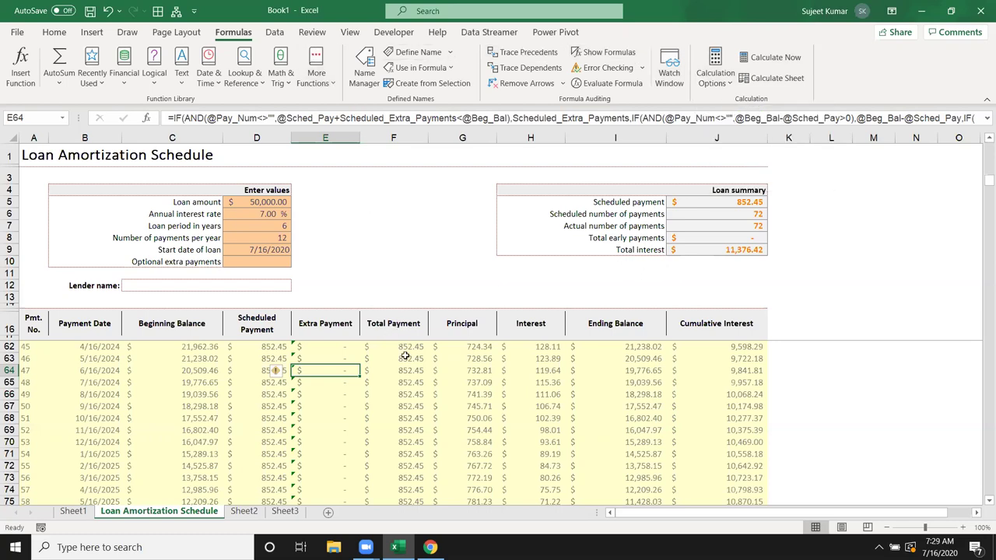
{"action": "left_click", "coordinate": [246, 513]}
{"action": "left_click", "coordinate": [309, 221]}
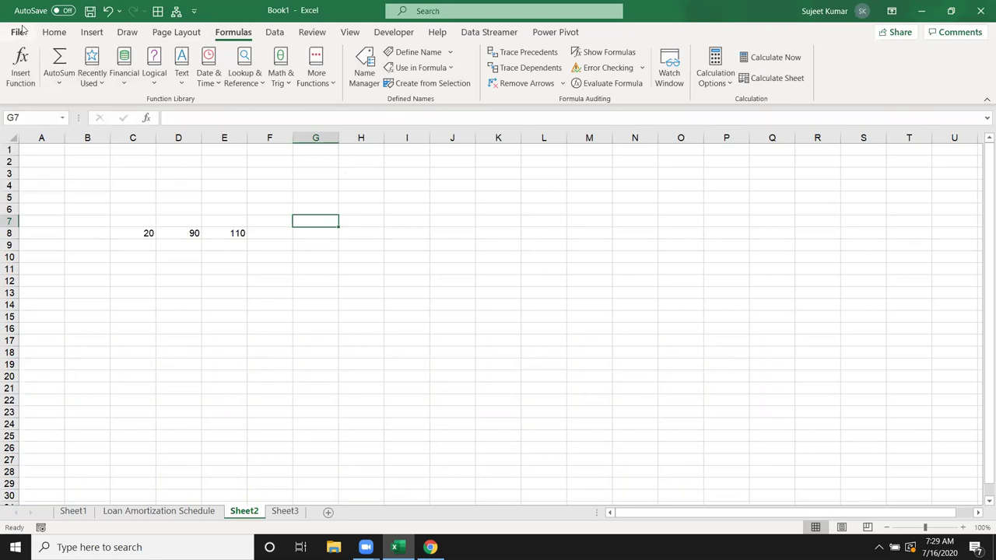
- Browse the Insert, Page Layout and Formulas tabs while selecting C6:G12, D17 and B10 on Sheet2
{"action": "left_click", "coordinate": [91, 35]}
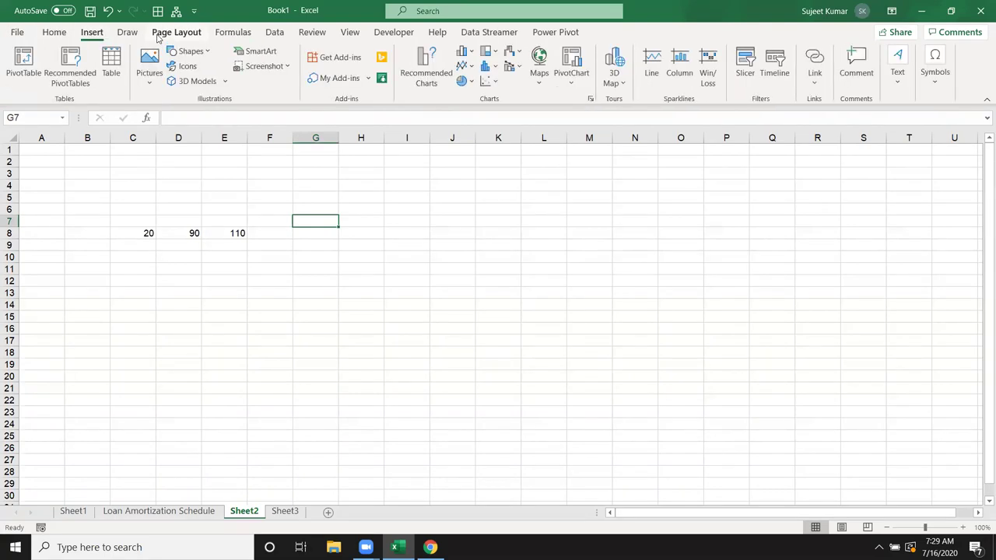
{"action": "left_click", "coordinate": [158, 34]}
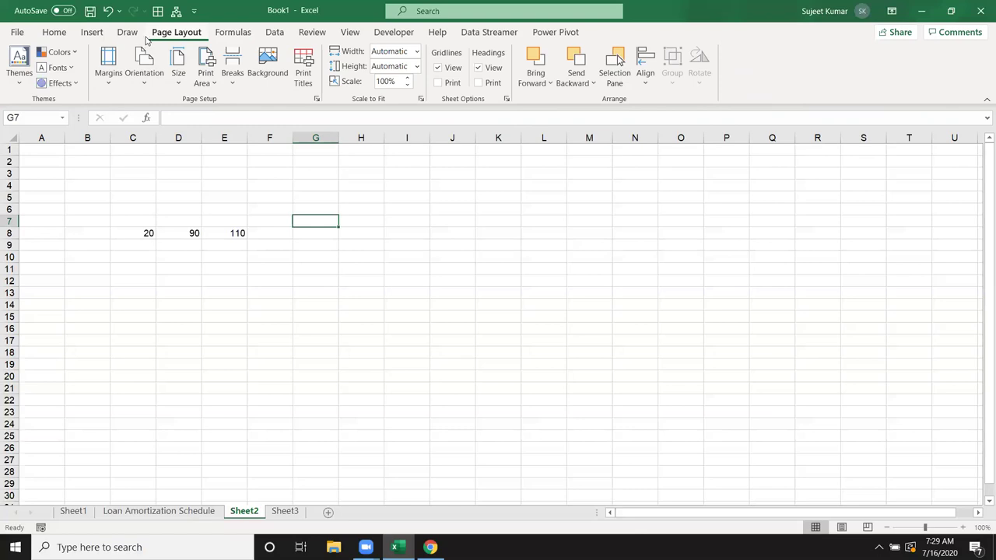
{"action": "left_click", "coordinate": [221, 34]}
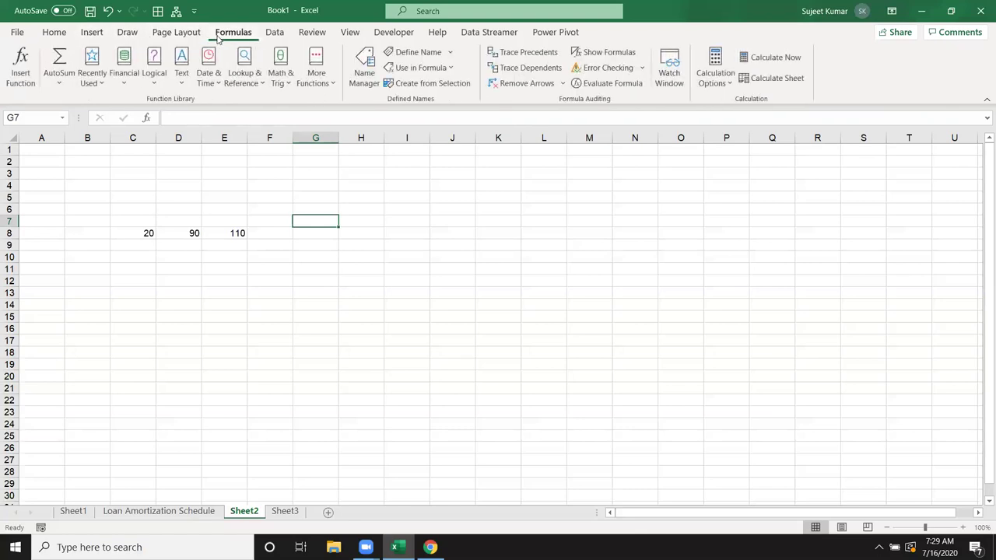
{"action": "left_click", "coordinate": [189, 37]}
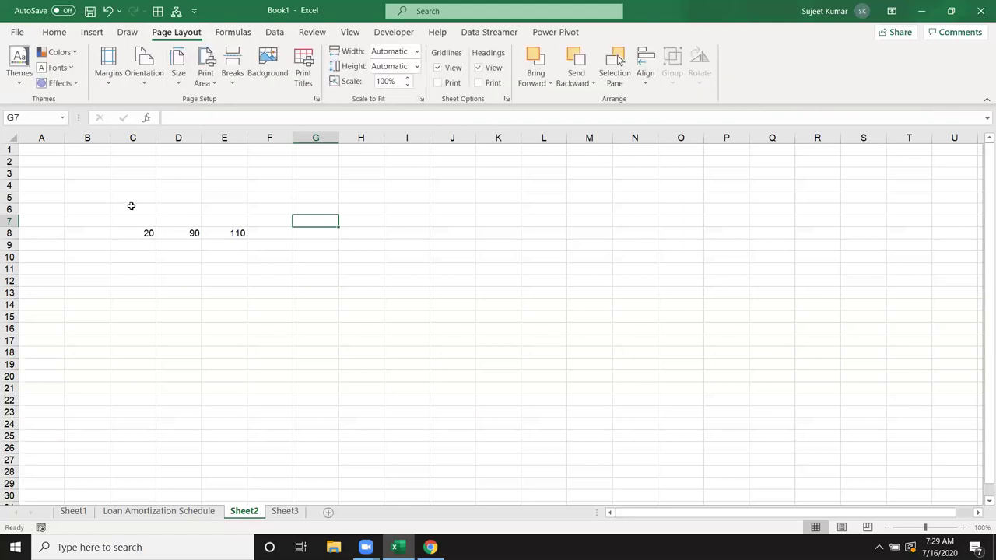
{"action": "left_click_drag", "start_coordinate": [132, 206], "coordinate": [296, 281]}
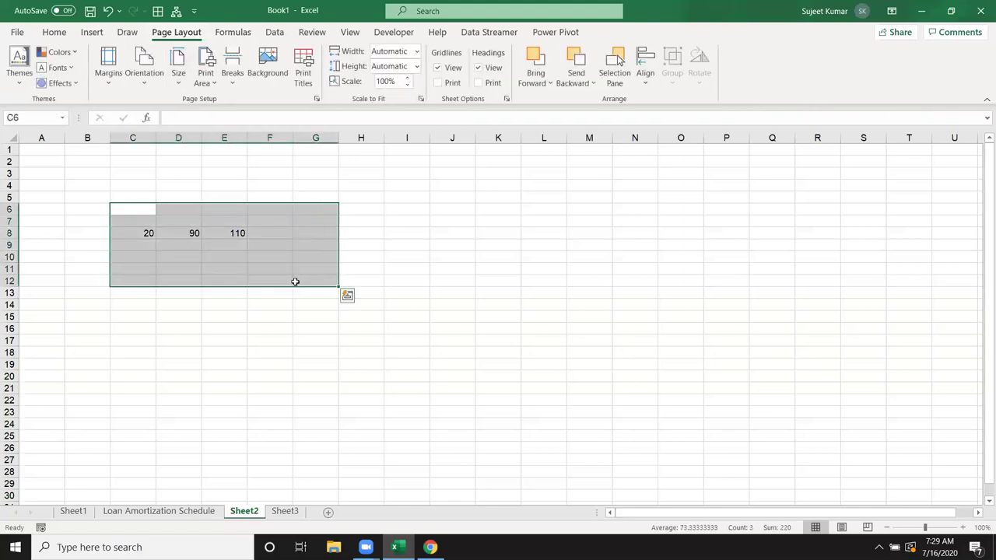
{"action": "left_click", "coordinate": [194, 335]}
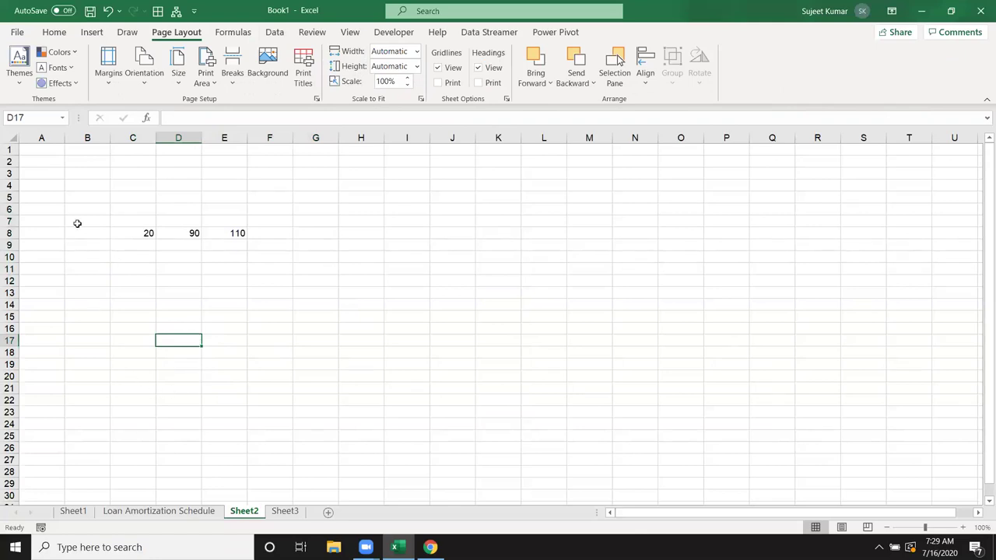
{"action": "left_click", "coordinate": [108, 259]}
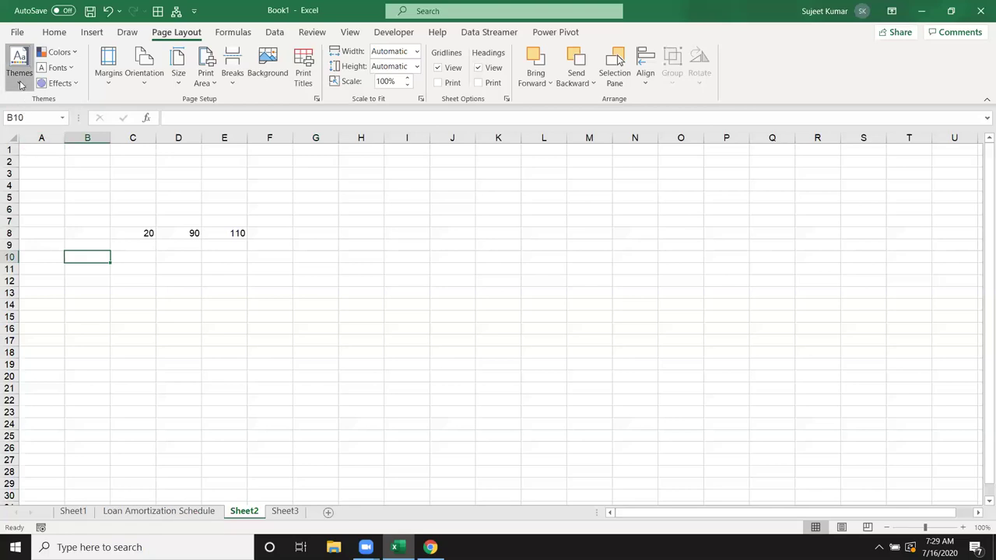
- Look over the themes gallery without changing the theme, then go to the Loan Amortization Schedule sheet
{"action": "left_click", "coordinate": [21, 85]}
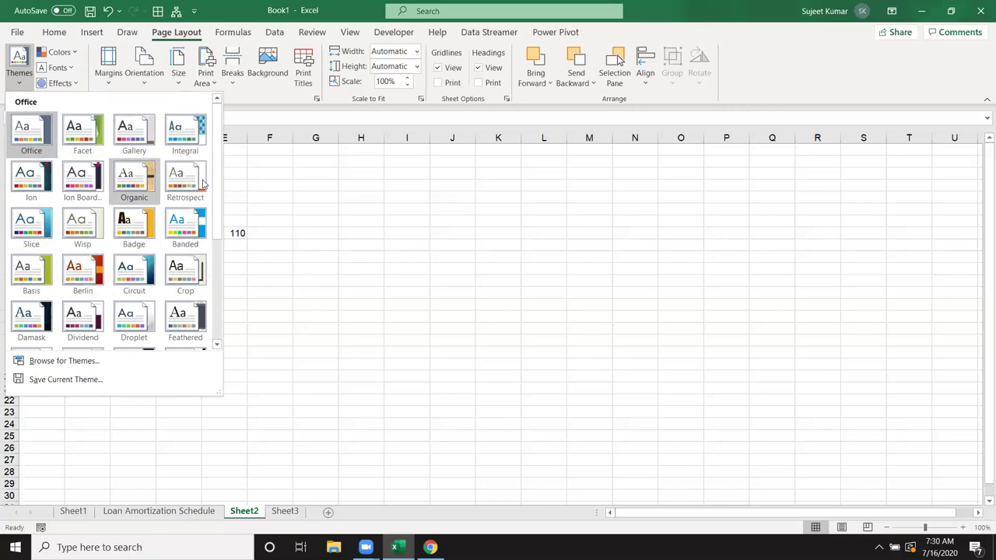
{"action": "left_click", "coordinate": [315, 207]}
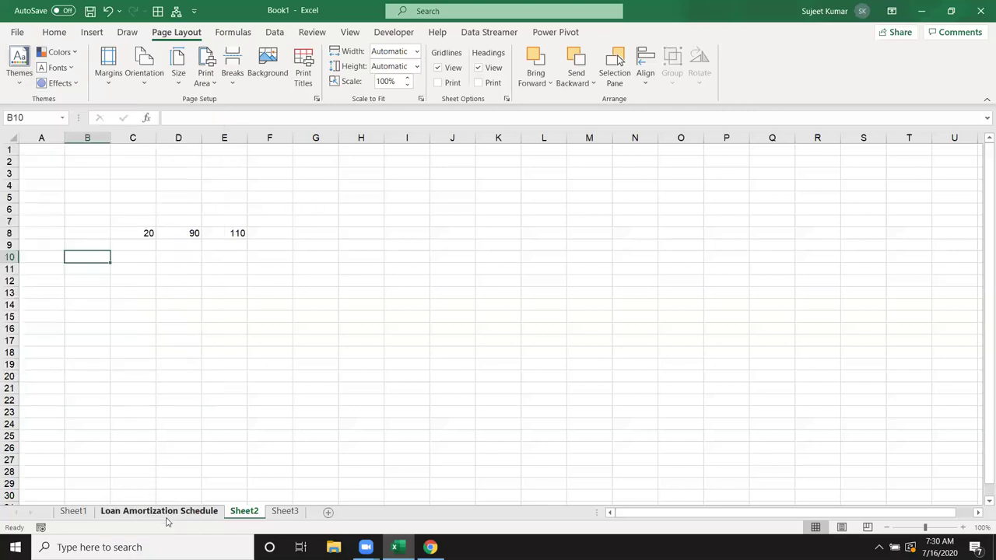
{"action": "left_click", "coordinate": [166, 517]}
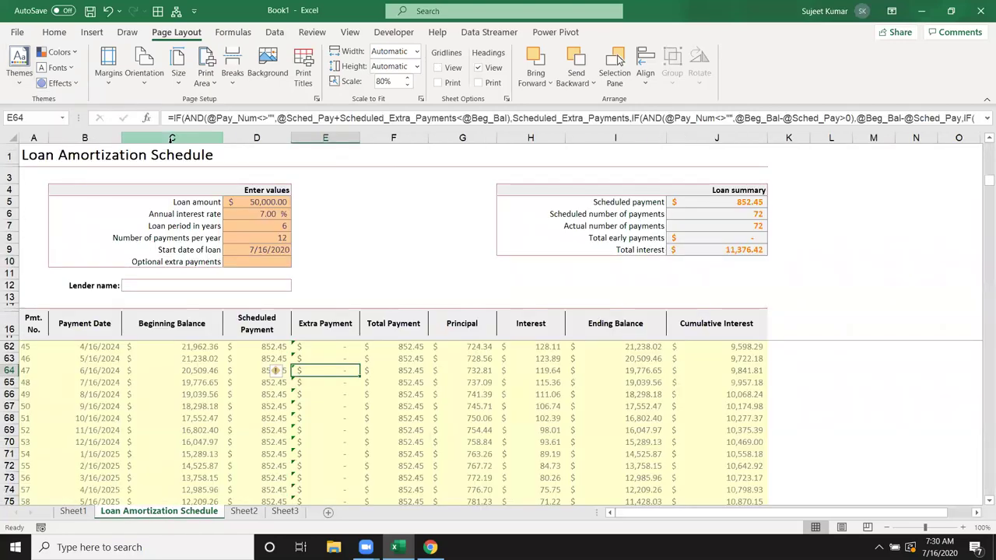
{"action": "key", "text": "ctrl+p"}
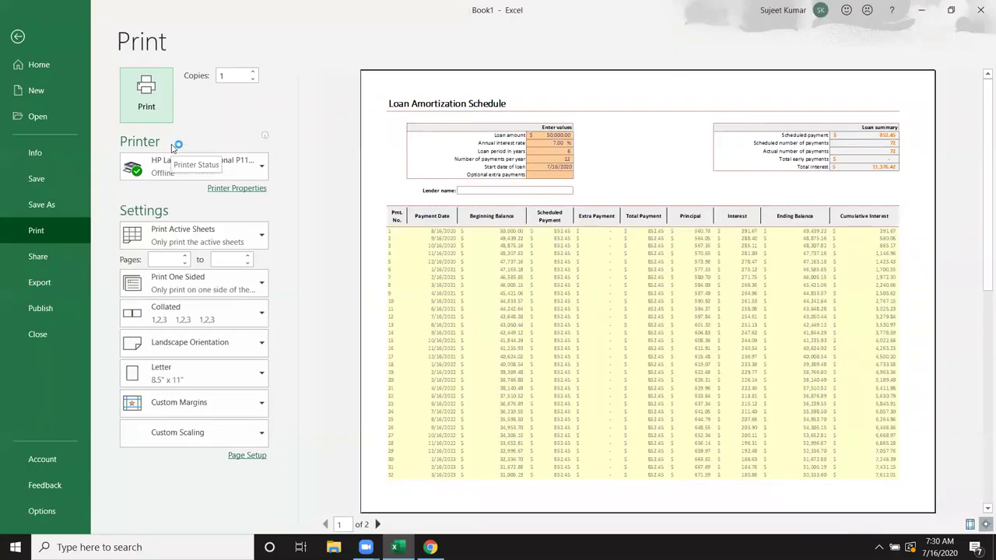
{"action": "key", "text": "Escape"}
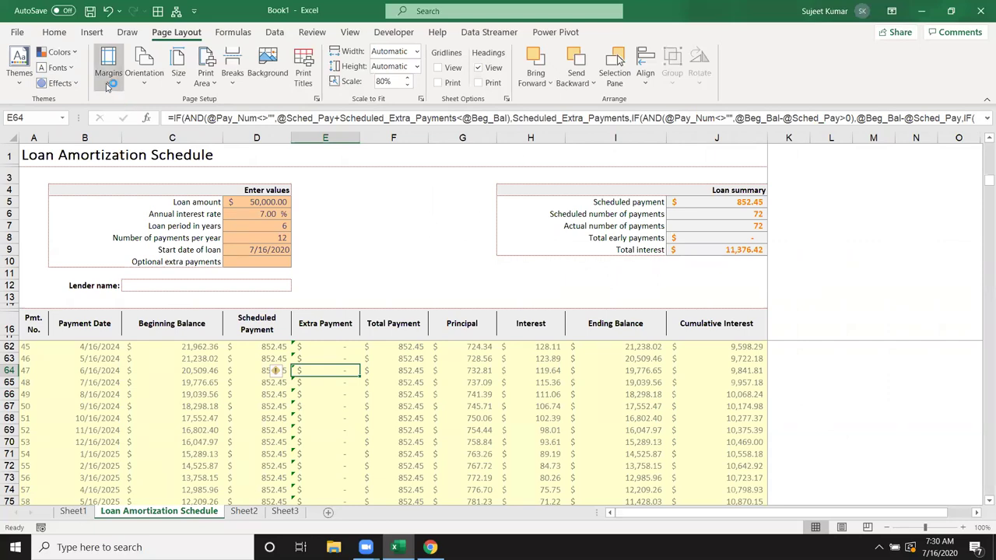
{"action": "left_click", "coordinate": [108, 77]}
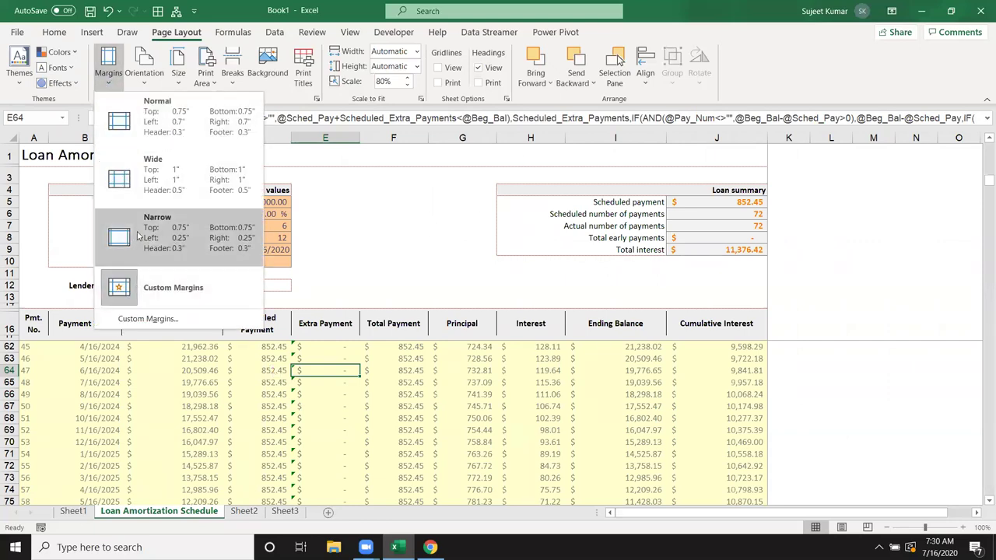
{"action": "left_click", "coordinate": [147, 288]}
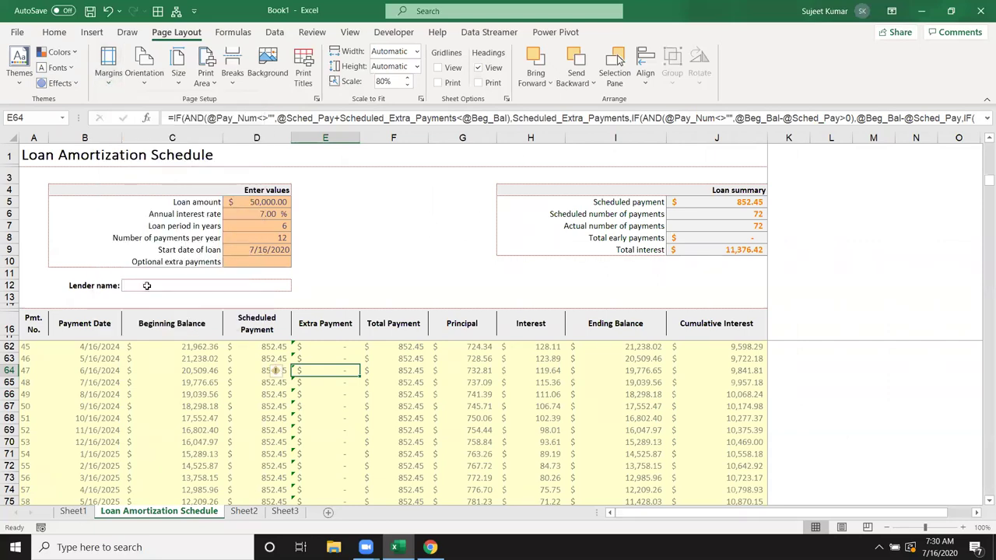
{"action": "left_click", "coordinate": [397, 228]}
{"action": "left_click", "coordinate": [108, 72]}
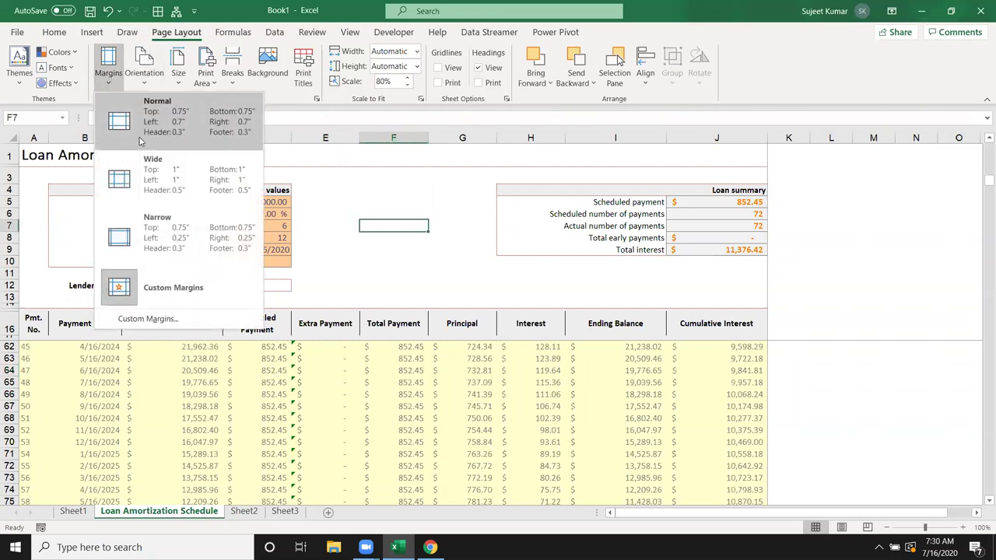
{"action": "left_click", "coordinate": [159, 319]}
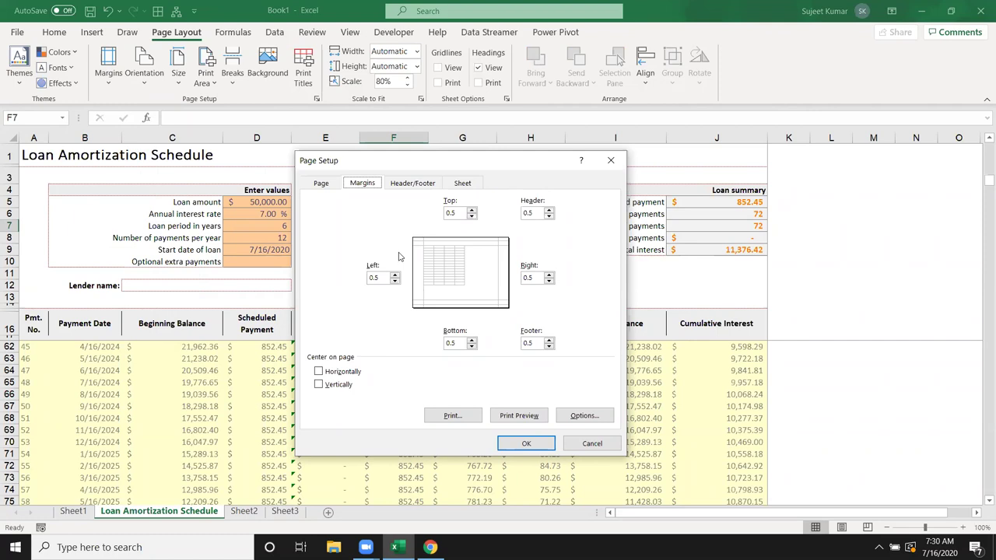
{"action": "key", "text": "Escape"}
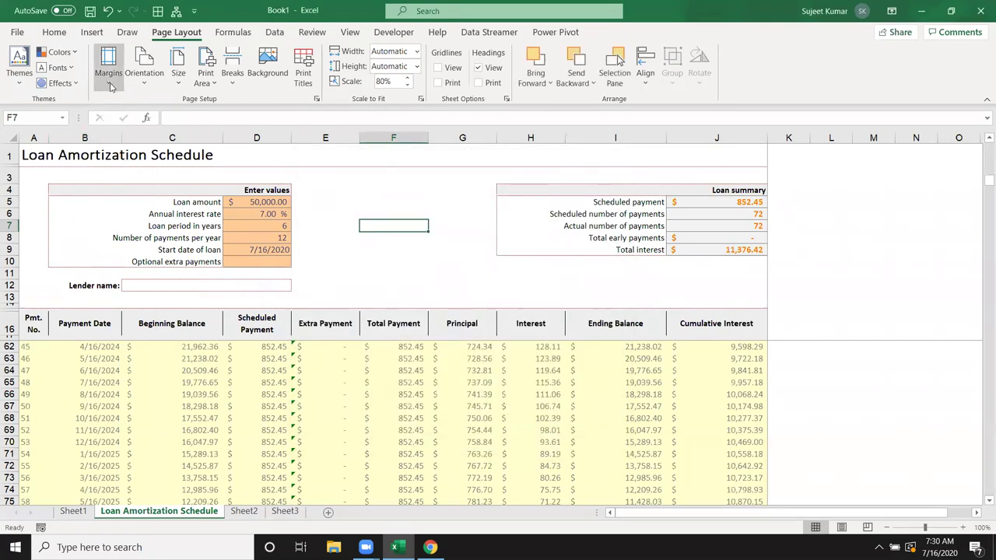
{"action": "left_click", "coordinate": [109, 68]}
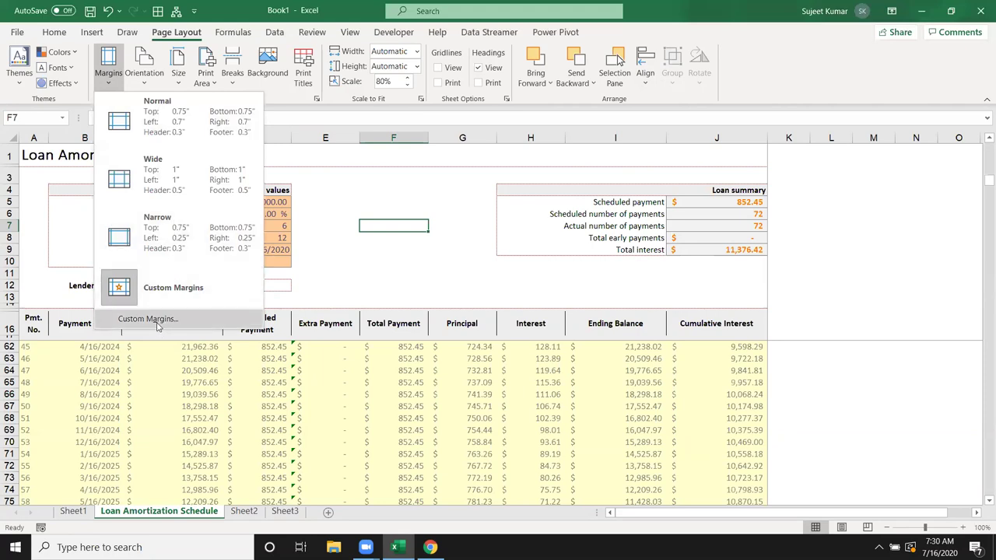
{"action": "left_click", "coordinate": [382, 195]}
{"action": "left_click", "coordinate": [380, 191]}
{"action": "left_click", "coordinate": [144, 84]}
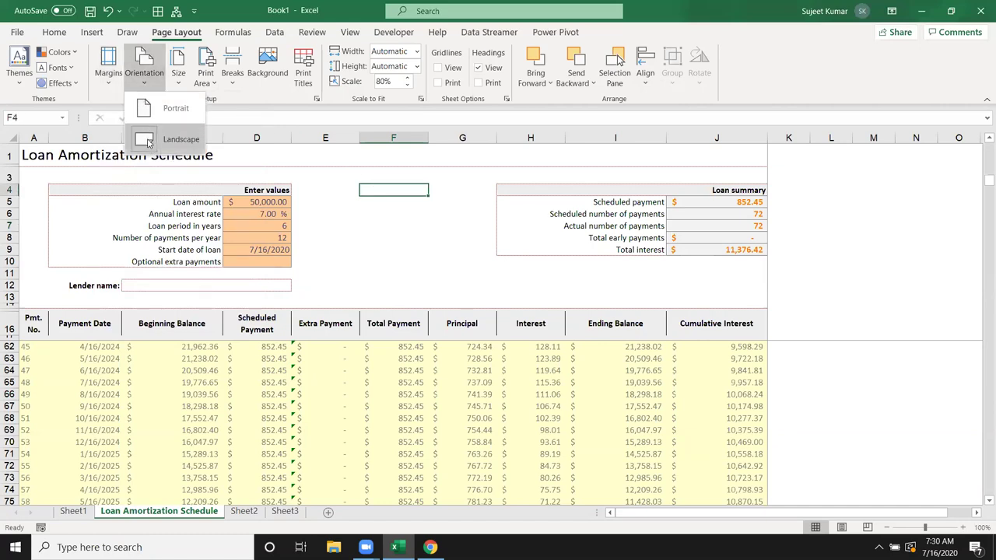
{"action": "left_click", "coordinate": [393, 208]}
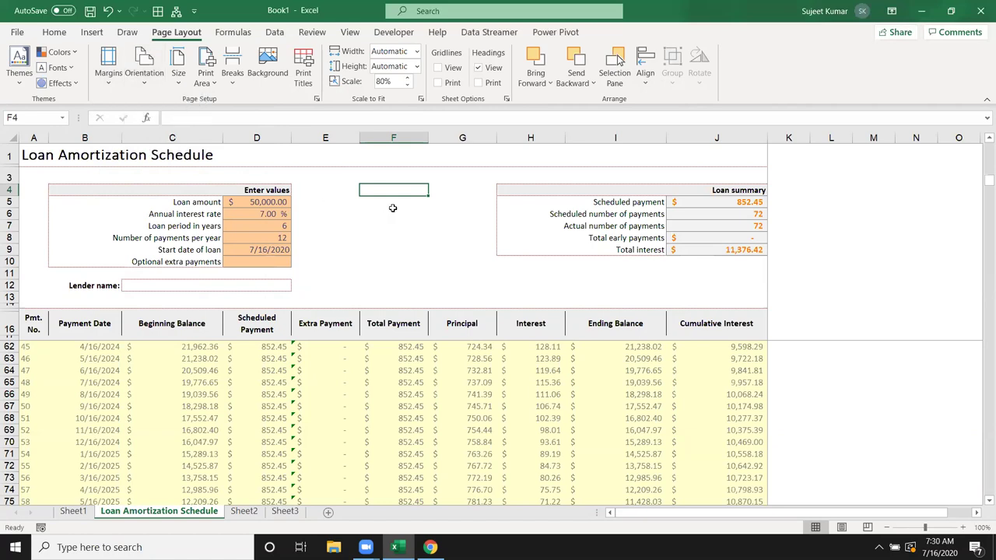
{"action": "left_click", "coordinate": [177, 78]}
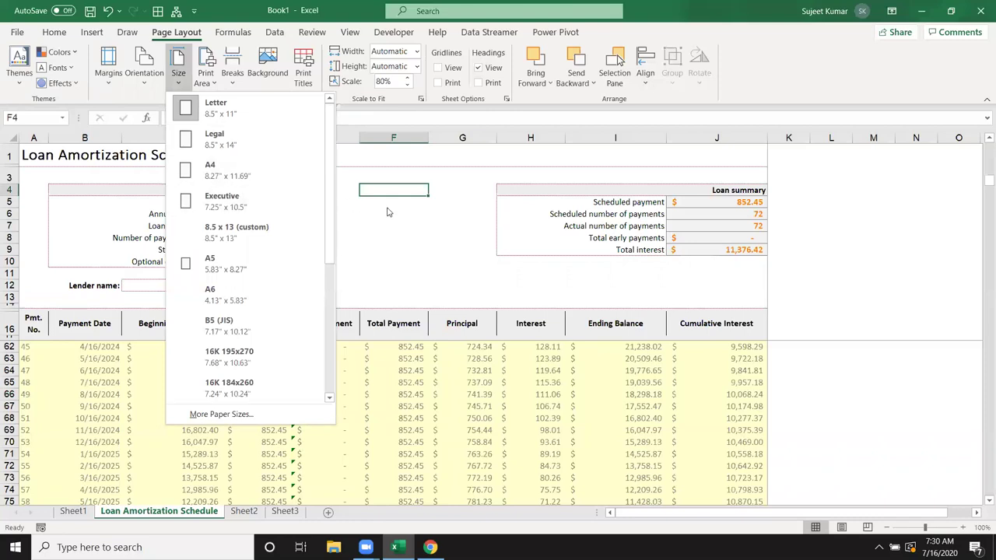
{"action": "scroll", "coordinate": [391, 213], "scroll_direction": "down", "scroll_amount": 3}
{"action": "scroll", "coordinate": [307, 281], "scroll_direction": "down", "scroll_amount": 2}
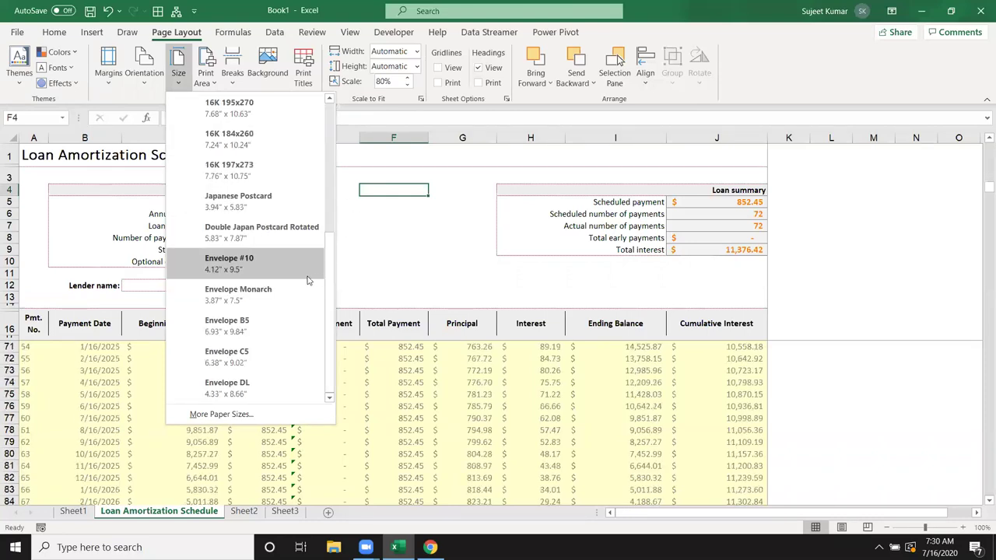
- Leave the paper size unchanged and enter the test text 'asd' in cell L7
{"action": "left_click", "coordinate": [430, 236]}
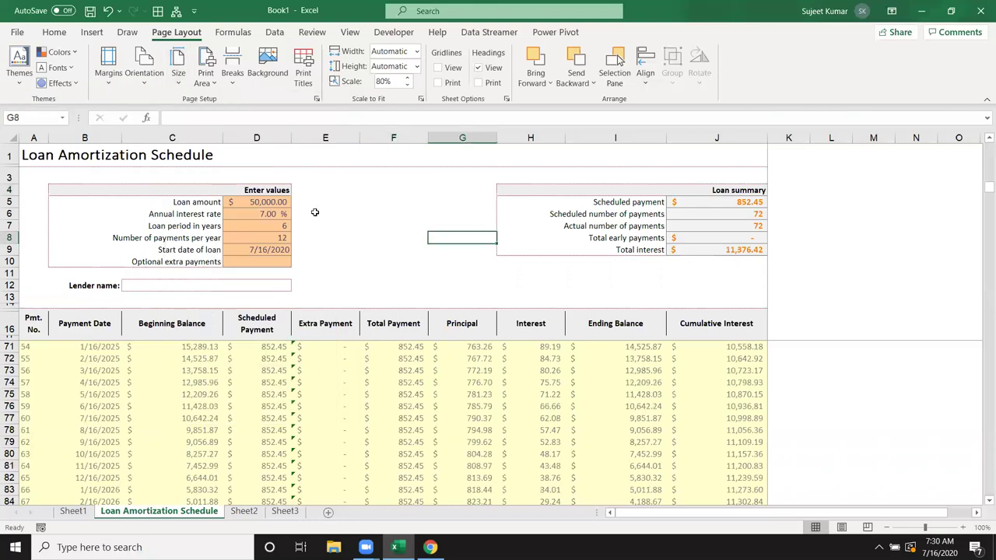
{"action": "scroll", "coordinate": [269, 188], "scroll_direction": "up", "scroll_amount": 5}
{"action": "scroll", "coordinate": [268, 189], "scroll_direction": "up", "scroll_amount": 2}
{"action": "scroll", "coordinate": [269, 189], "scroll_direction": "up", "scroll_amount": 1}
{"action": "left_click", "coordinate": [833, 225]}
{"action": "type", "text": "asd"}
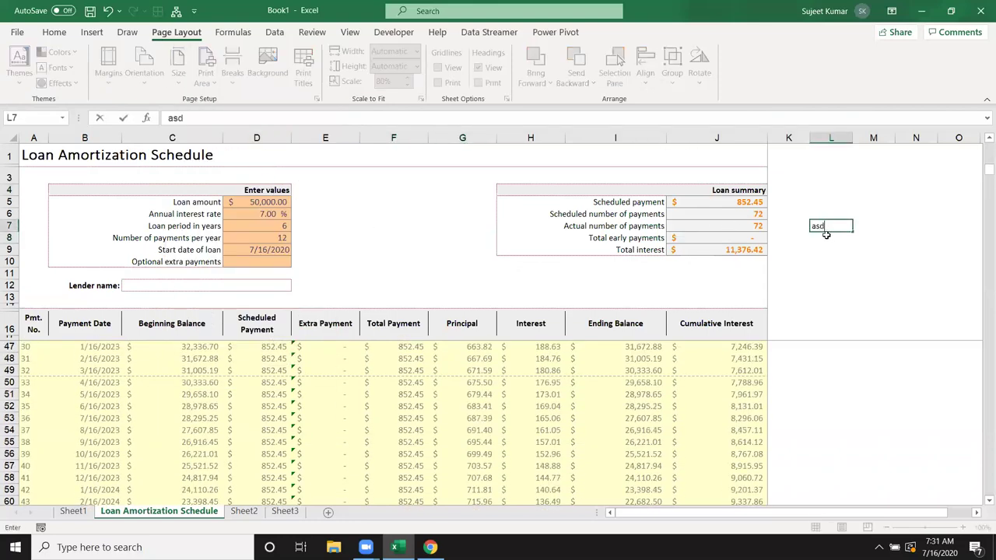
{"action": "left_click", "coordinate": [492, 272]}
- Preview both printed pages of the schedule, then exit the preview
{"action": "key", "text": "ctrl+p"}
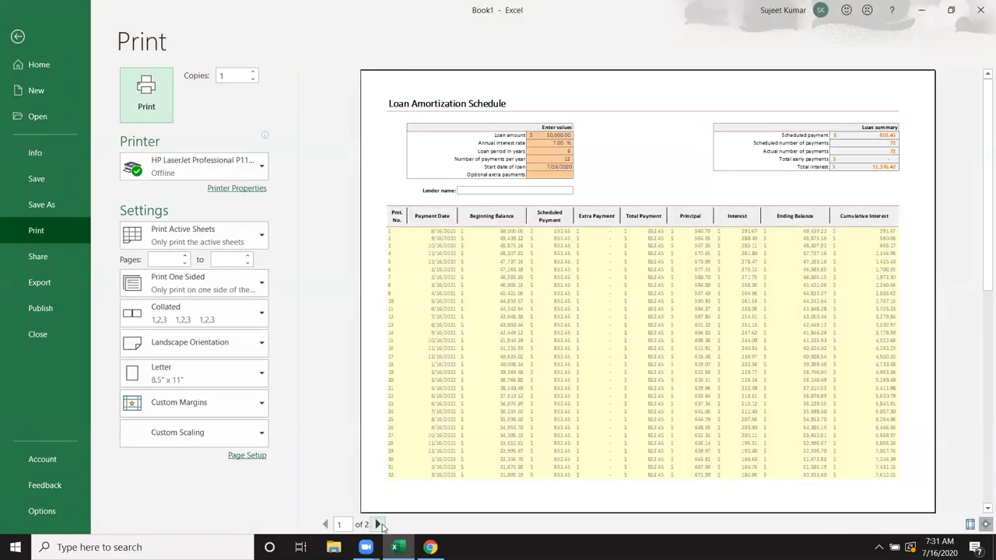
{"action": "left_click", "coordinate": [378, 525]}
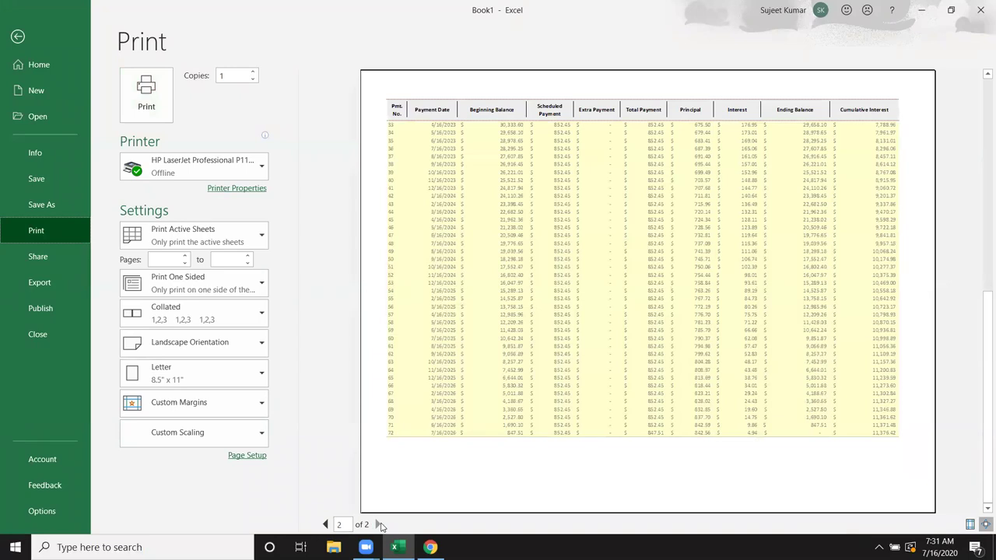
{"action": "left_click", "coordinate": [326, 524]}
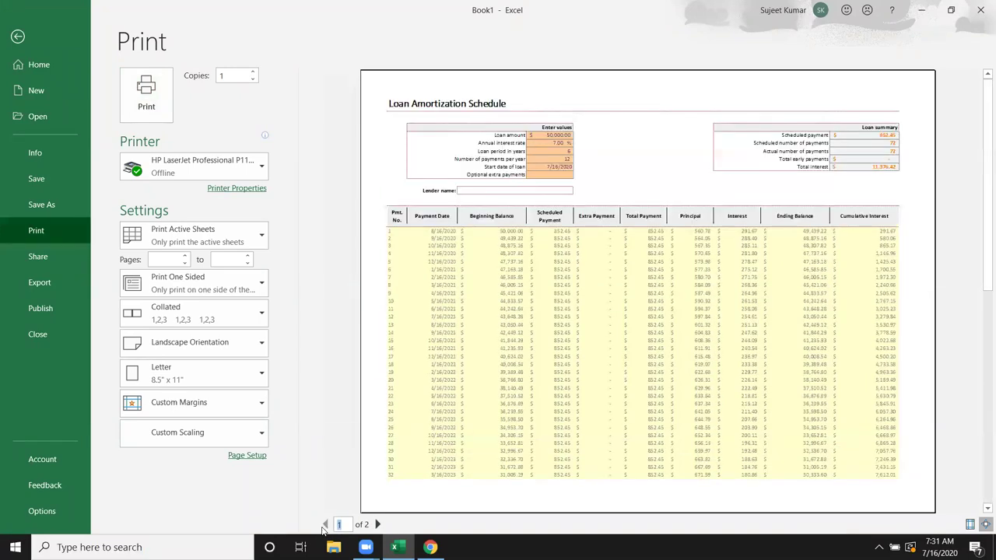
{"action": "key", "text": "Escape"}
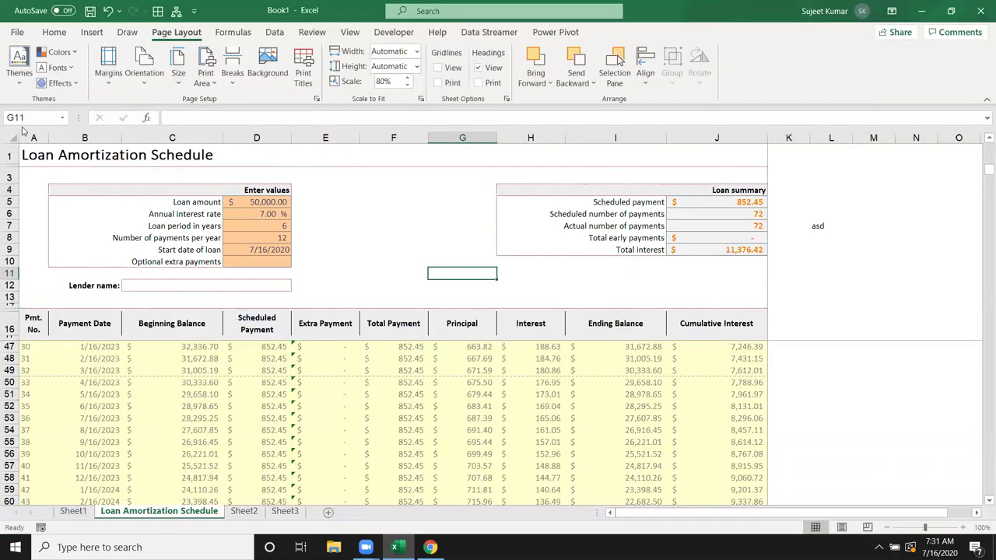
- Try print area options on L5:L11 and A1:J13, then check the print preview
{"action": "mouse_move", "coordinate": [31, 152]}
{"action": "left_mouse_down"}
{"action": "mouse_move", "coordinate": [646, 396]}
{"action": "mouse_move", "coordinate": [650, 346]}
{"action": "mouse_move", "coordinate": [711, 225]}
{"action": "left_mouse_up"}
{"action": "left_click_drag", "start_coordinate": [827, 202], "coordinate": [827, 272]}
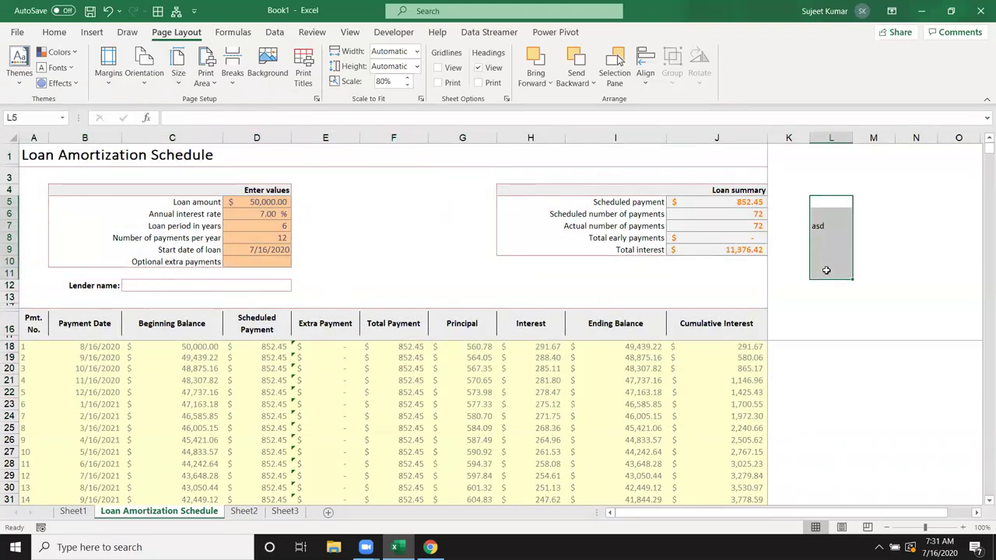
{"action": "left_click", "coordinate": [206, 76]}
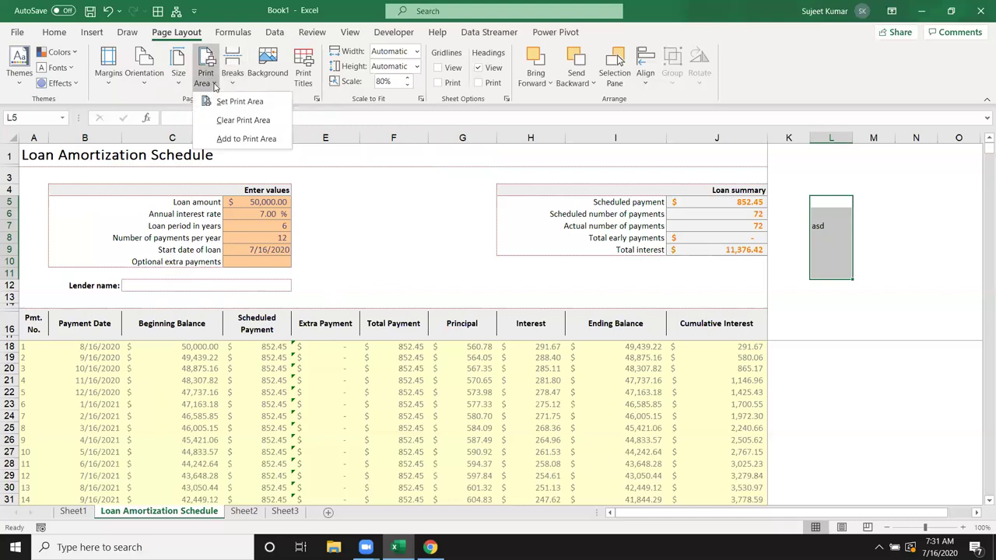
{"action": "left_click", "coordinate": [237, 102]}
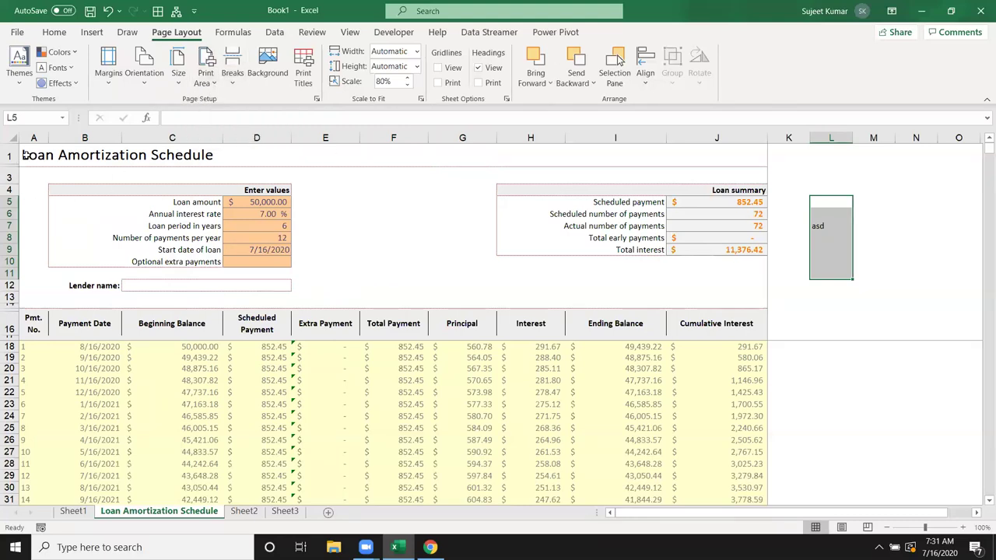
{"action": "left_click_drag", "start_coordinate": [24, 155], "coordinate": [716, 305]}
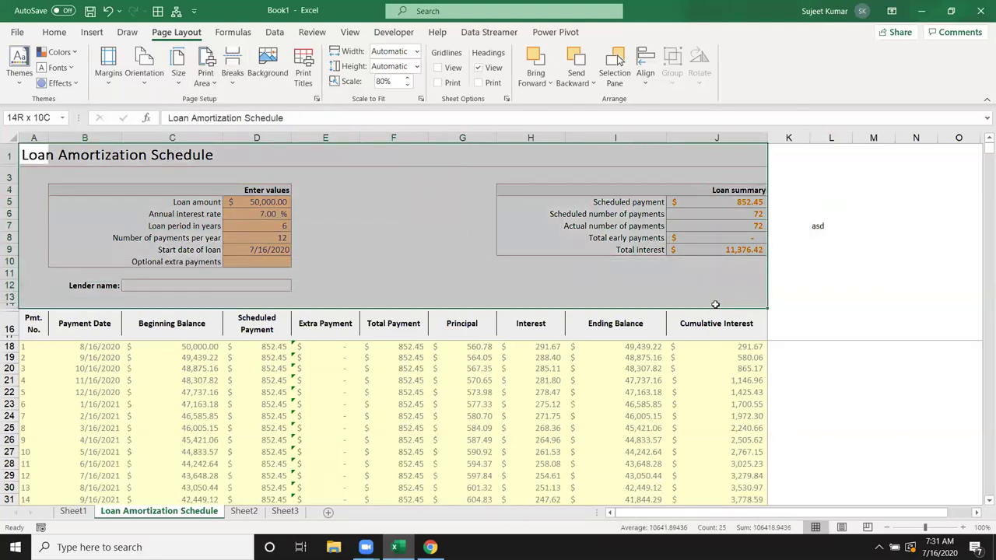
{"action": "left_click", "coordinate": [185, 87]}
{"action": "left_click", "coordinate": [207, 78]}
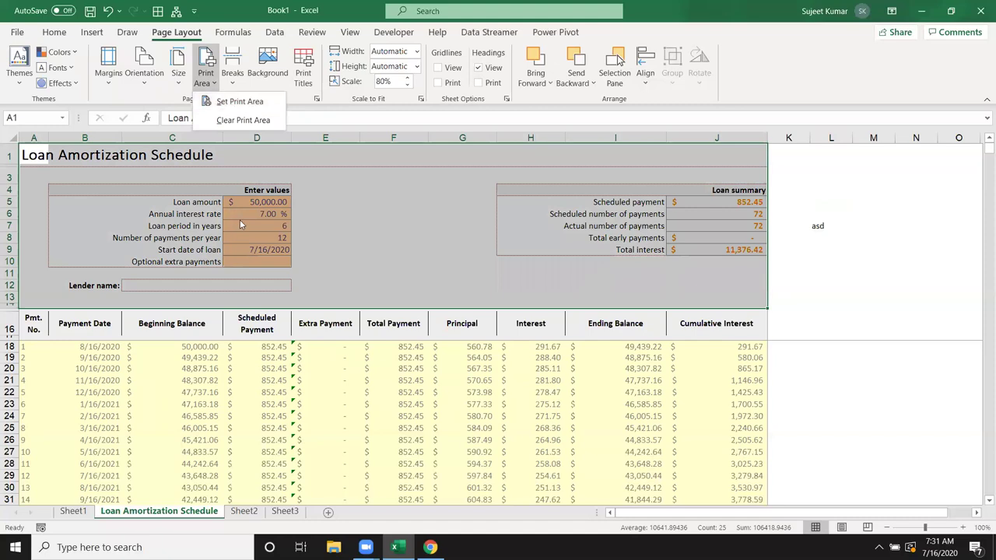
{"action": "left_click", "coordinate": [301, 411]}
{"action": "left_click", "coordinate": [277, 361]}
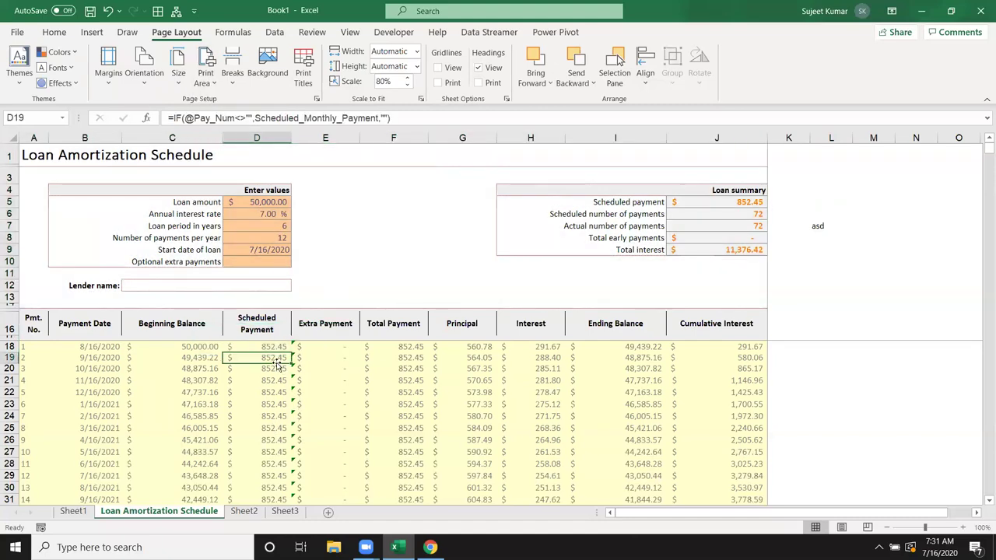
{"action": "key", "text": "ctrl+p"}
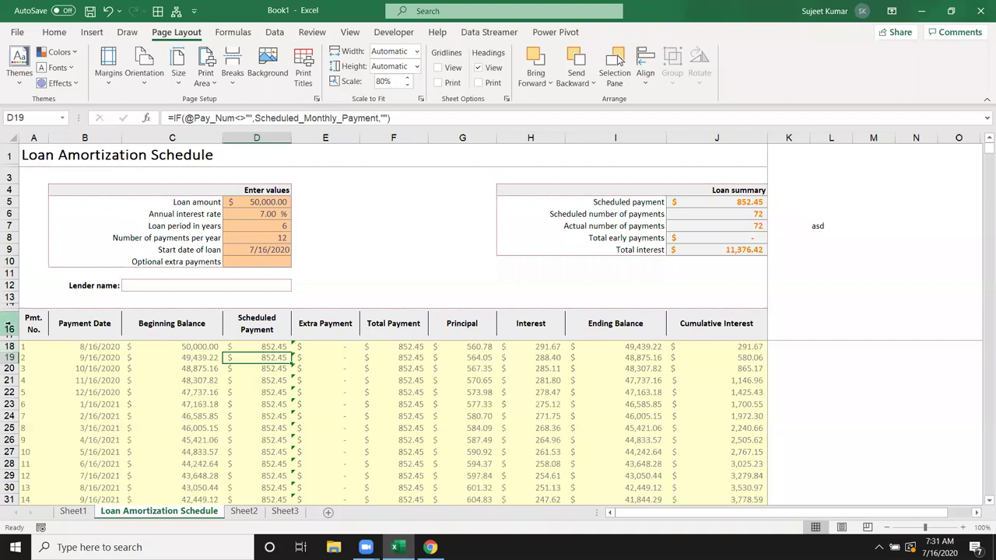
- Insert a page break above row 14
{"action": "left_click", "coordinate": [10, 305]}
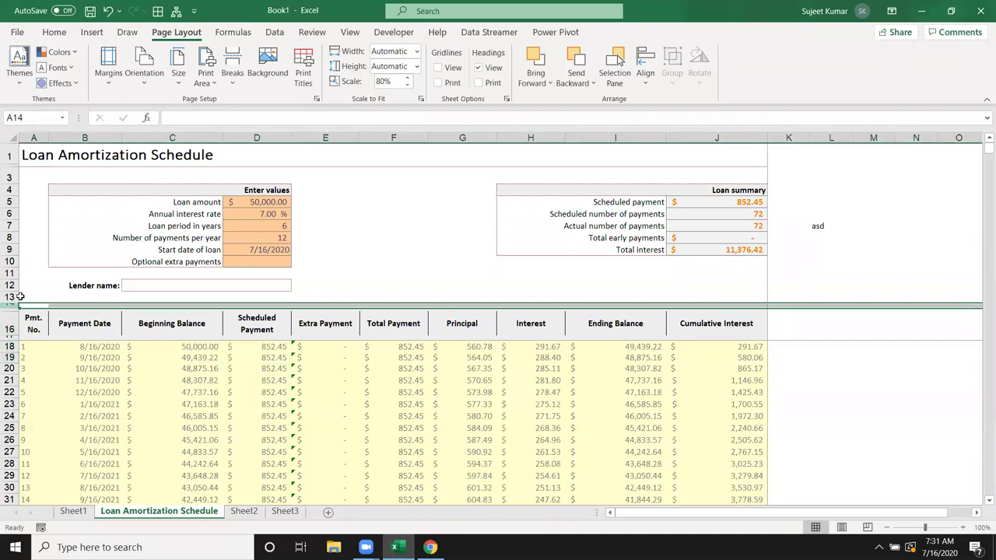
{"action": "left_click", "coordinate": [202, 83]}
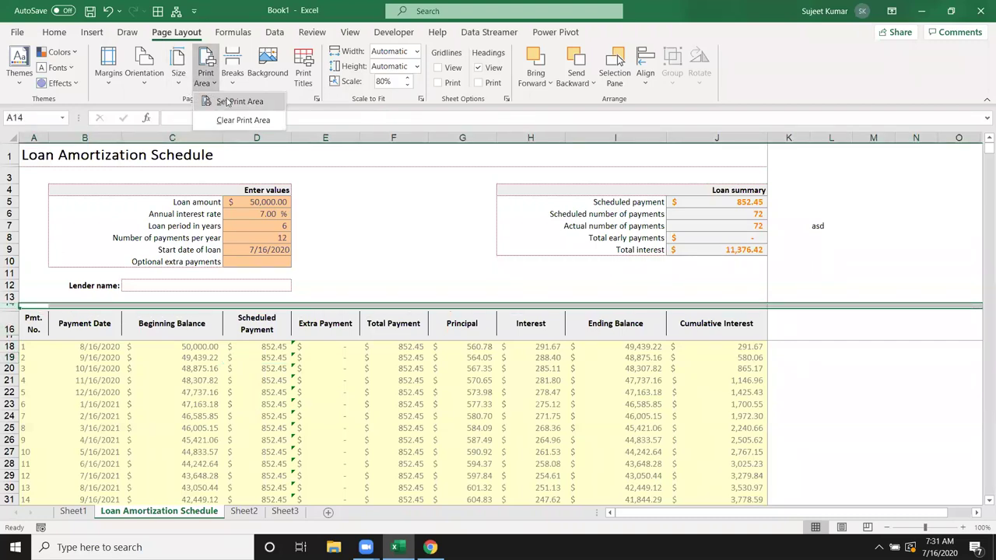
{"action": "left_click", "coordinate": [232, 81]}
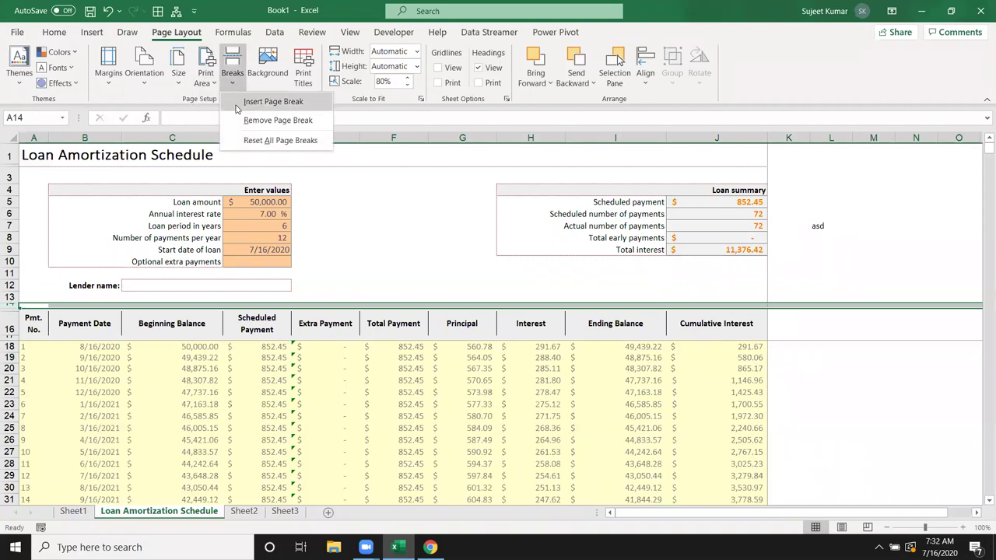
{"action": "left_click", "coordinate": [237, 108]}
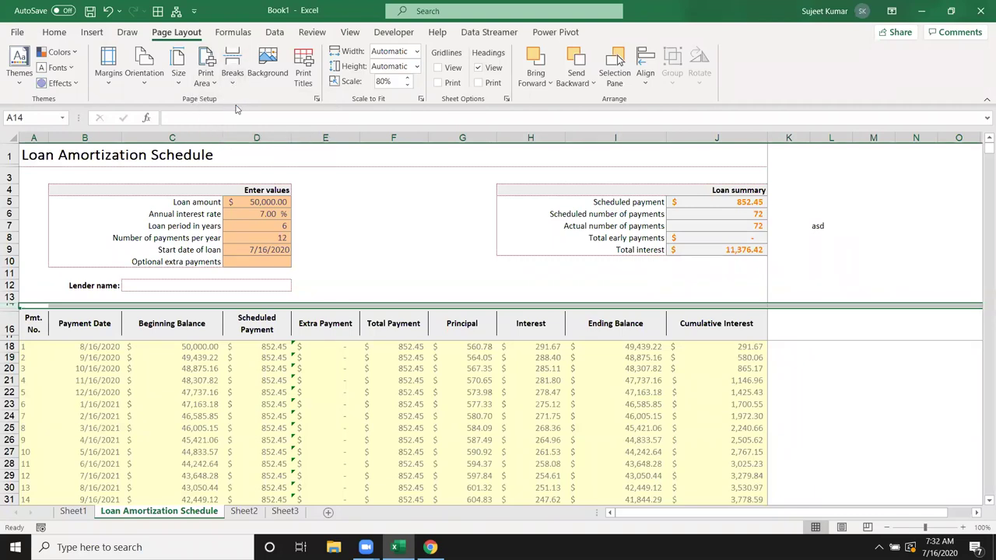
- Preview all three printed pages, then exit the preview
{"action": "left_click", "coordinate": [362, 380]}
{"action": "key", "text": "ctrl+p"}
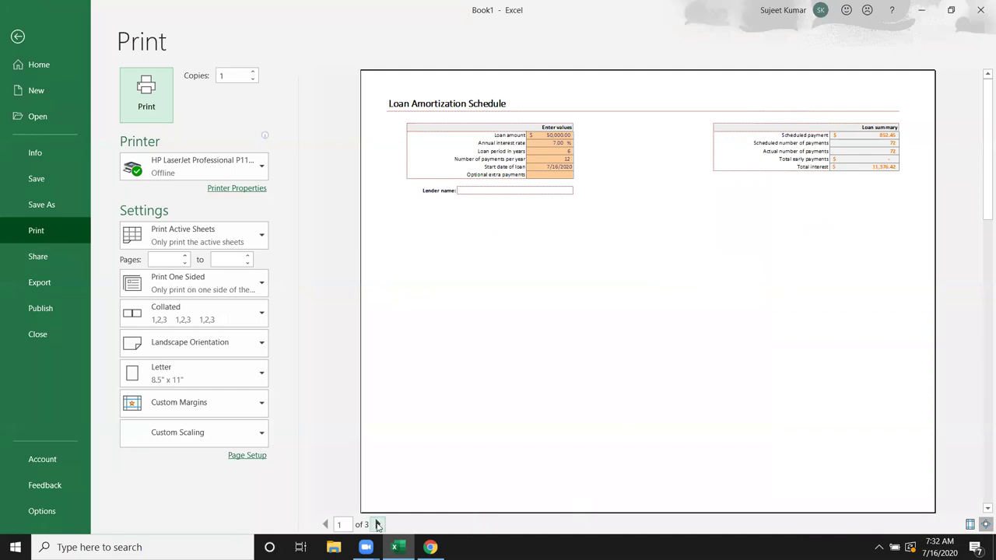
{"action": "left_click", "coordinate": [378, 524]}
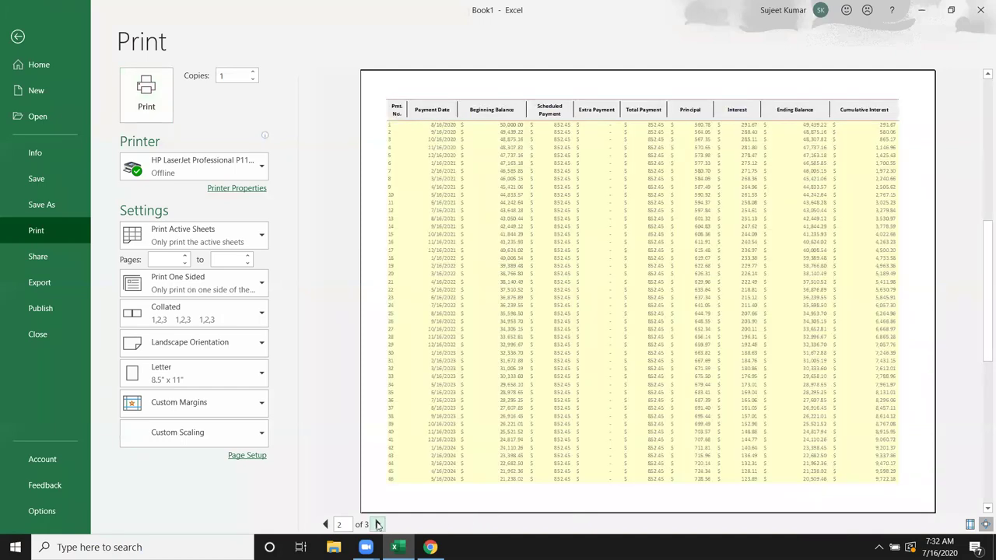
{"action": "left_click", "coordinate": [378, 525]}
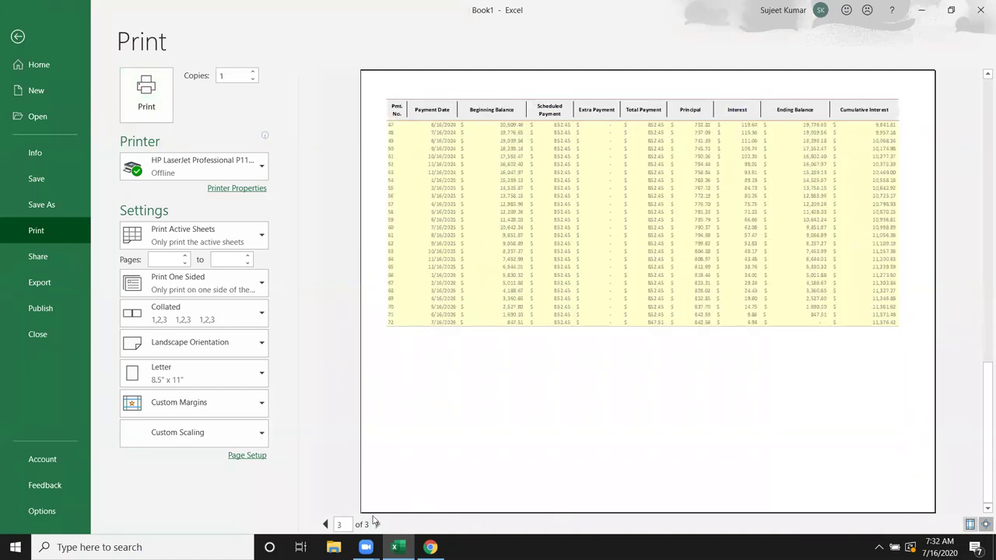
{"action": "key", "text": "Escape"}
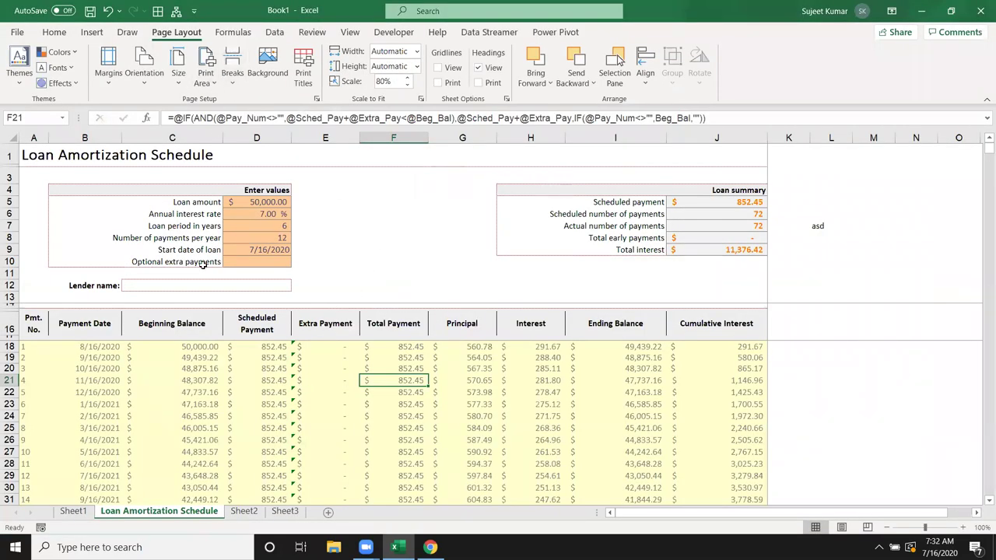
- Remove the page break above row 14
{"action": "left_click", "coordinate": [9, 305]}
{"action": "left_click", "coordinate": [232, 72]}
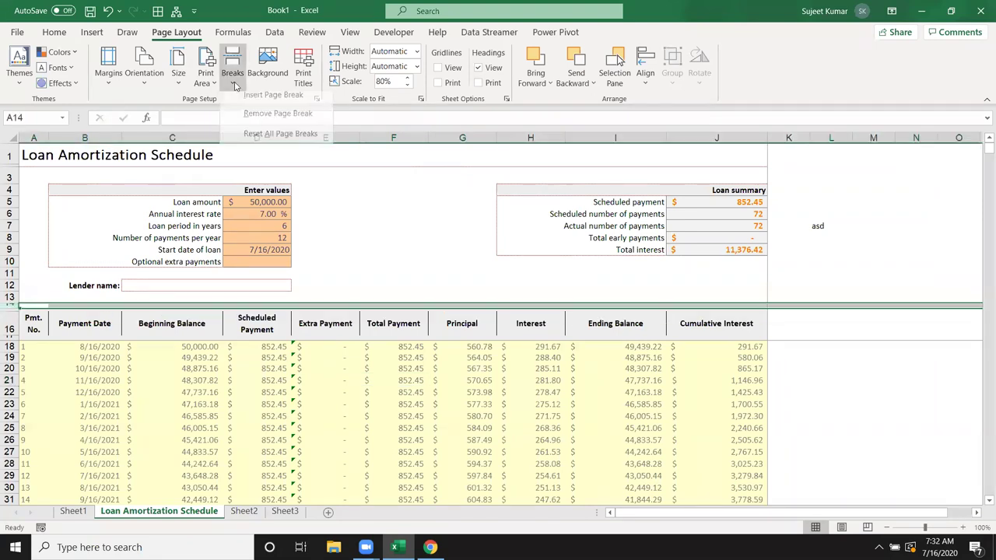
{"action": "left_click", "coordinate": [243, 124]}
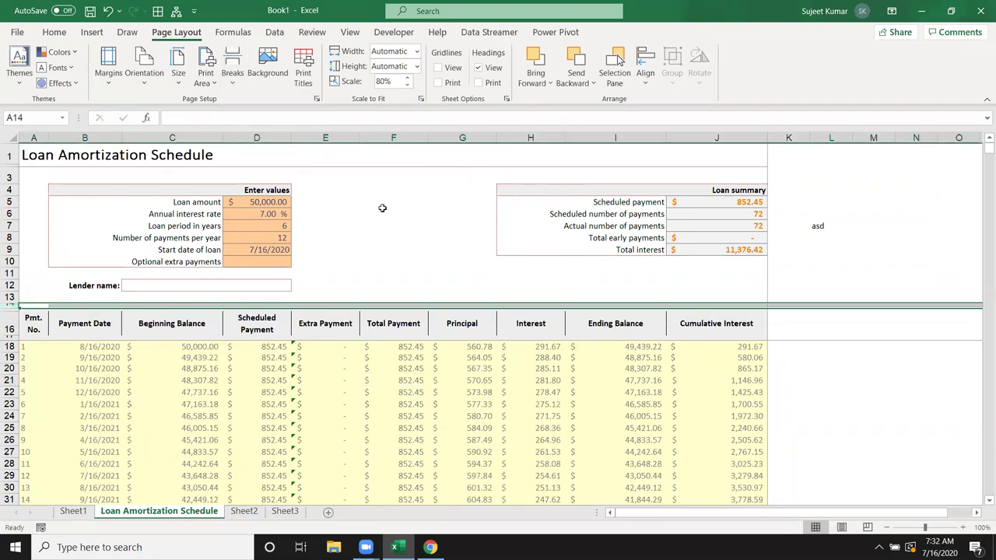
{"action": "left_click", "coordinate": [393, 212]}
- Open the sheet Background picture chooser and close it without adding a picture
{"action": "left_click", "coordinate": [268, 67]}
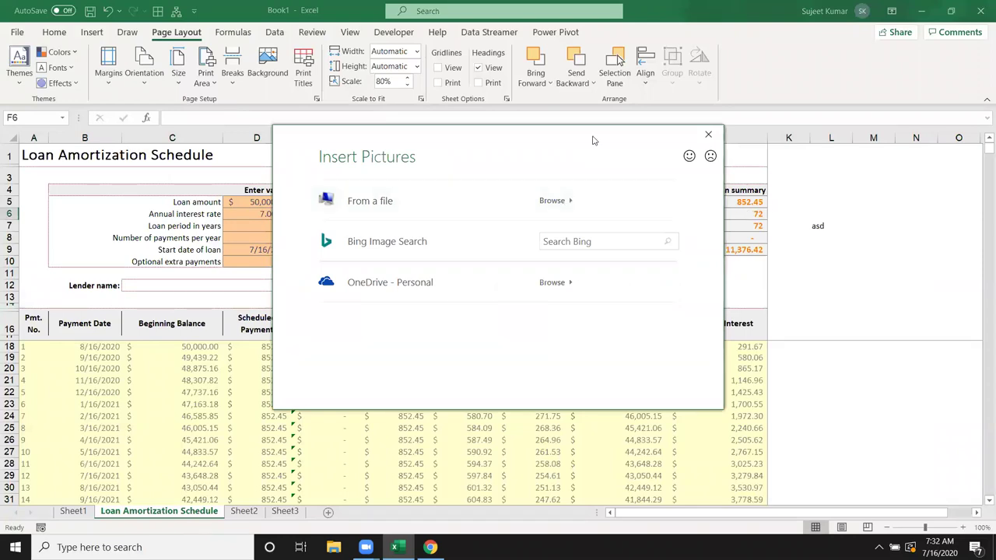
{"action": "left_click", "coordinate": [709, 135]}
{"action": "left_click", "coordinate": [378, 237]}
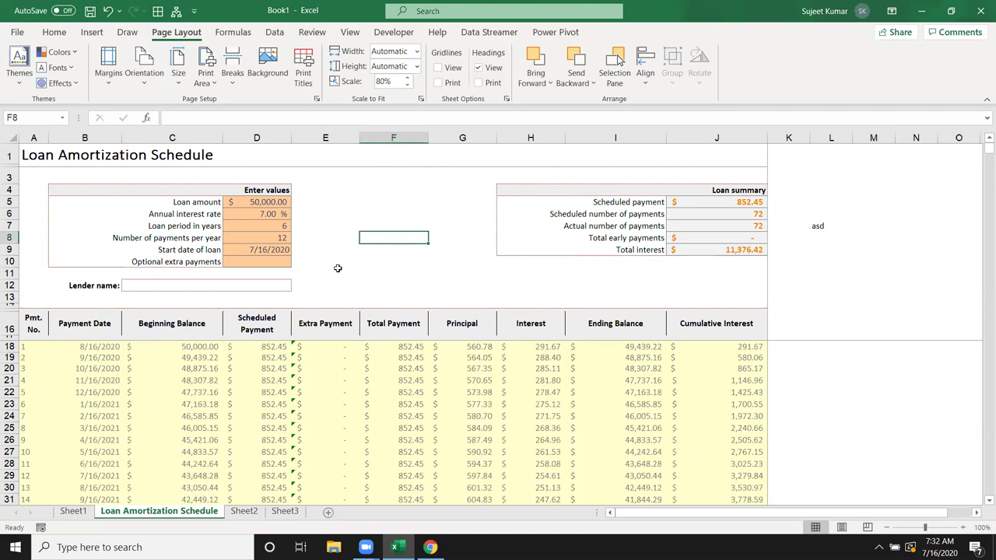
{"action": "left_click", "coordinate": [357, 191]}
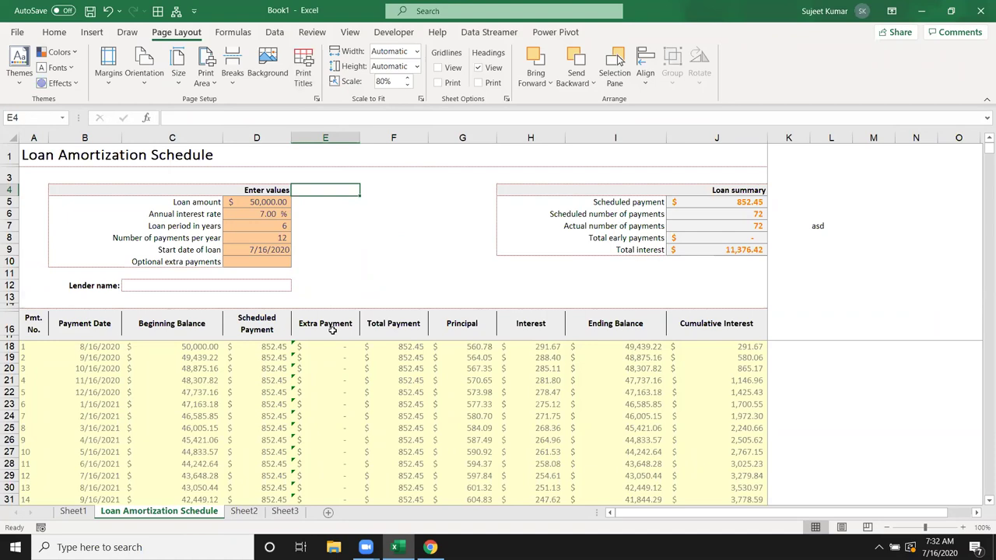
{"action": "key", "text": "ctrl+p"}
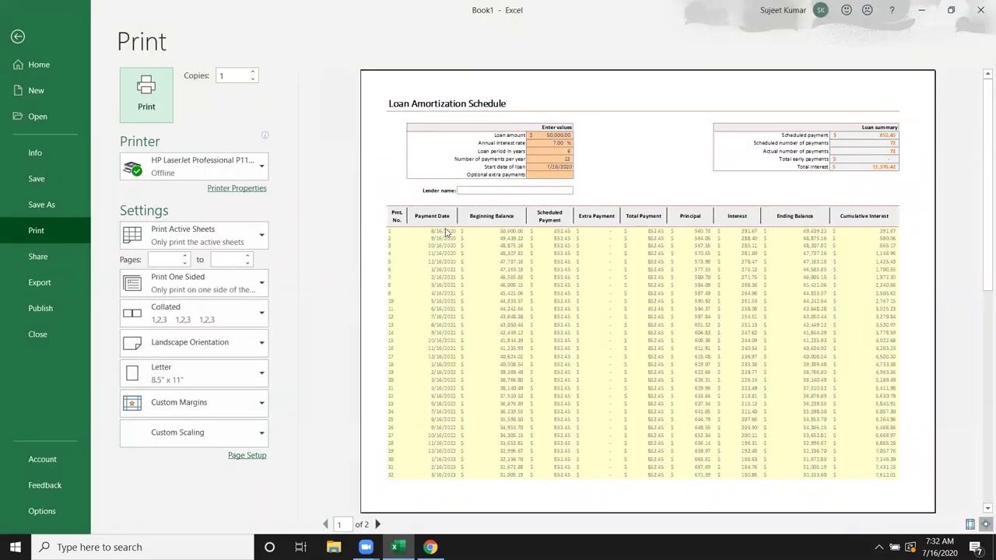
{"action": "left_click", "coordinate": [378, 525]}
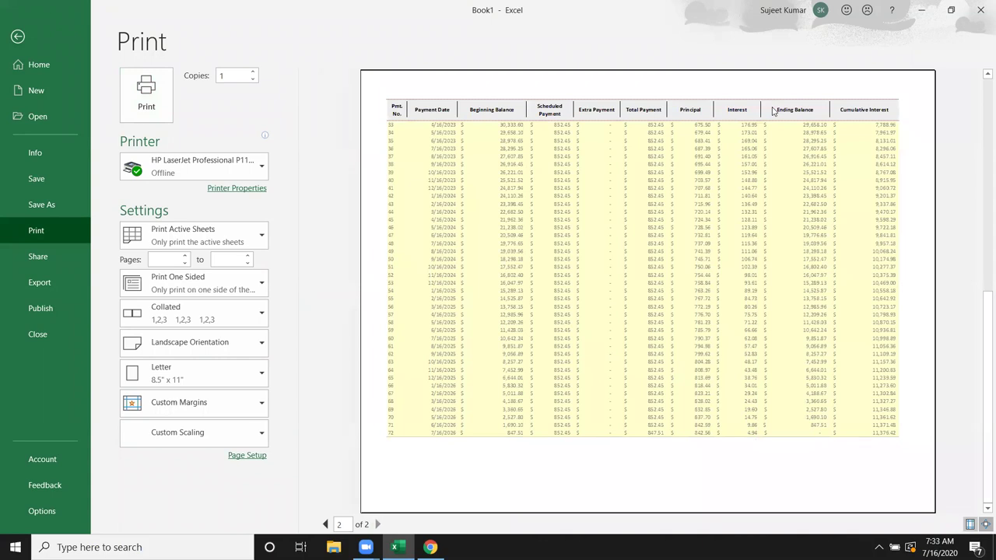
{"action": "key", "text": "Escape"}
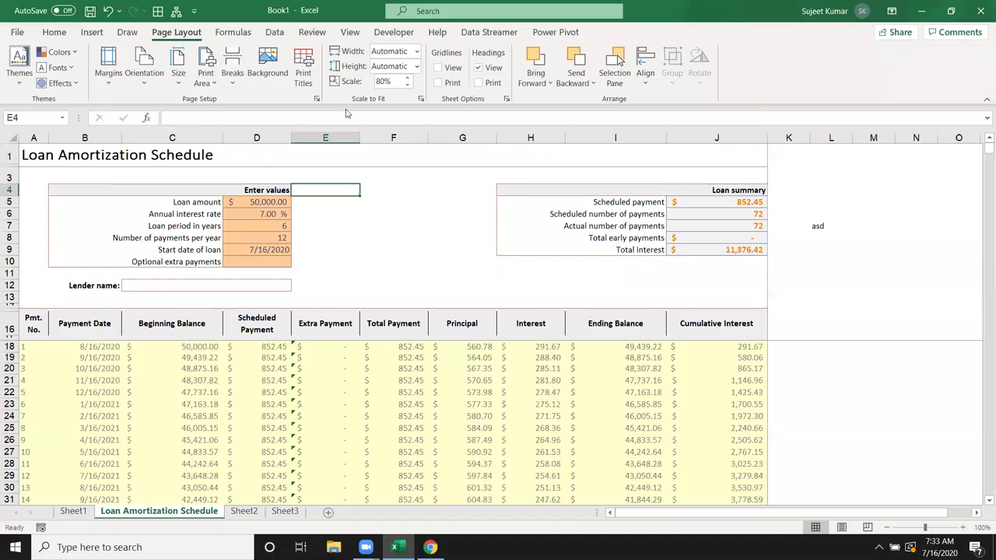
{"action": "left_click", "coordinate": [304, 78]}
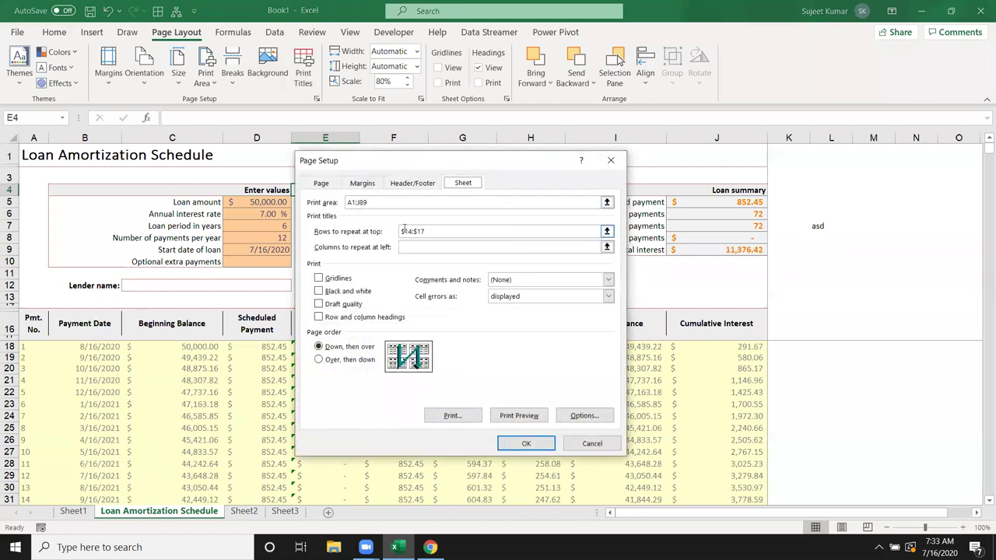
{"action": "left_click_drag", "start_coordinate": [414, 168], "coordinate": [704, 128]}
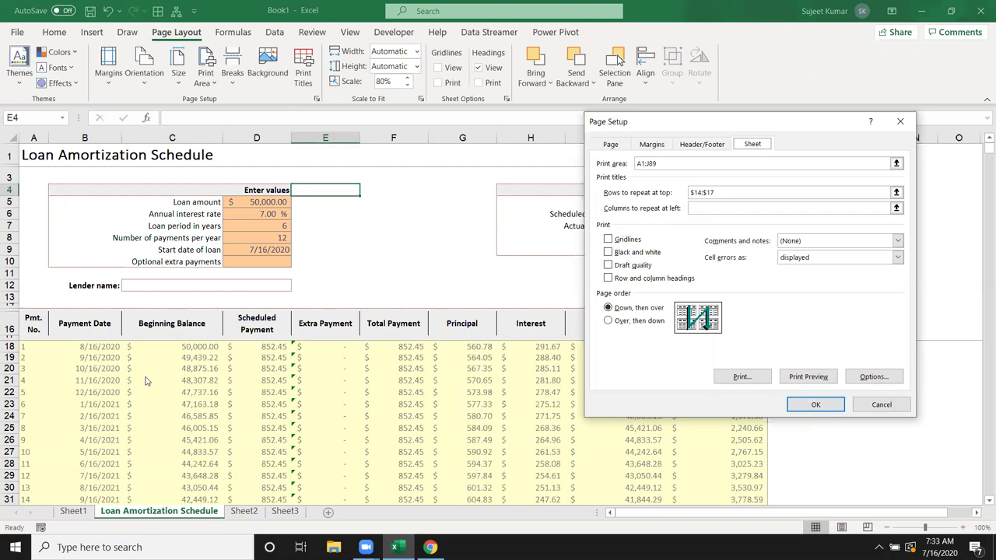
{"action": "key", "text": "Escape"}
{"action": "key", "text": "ctrl+p"}
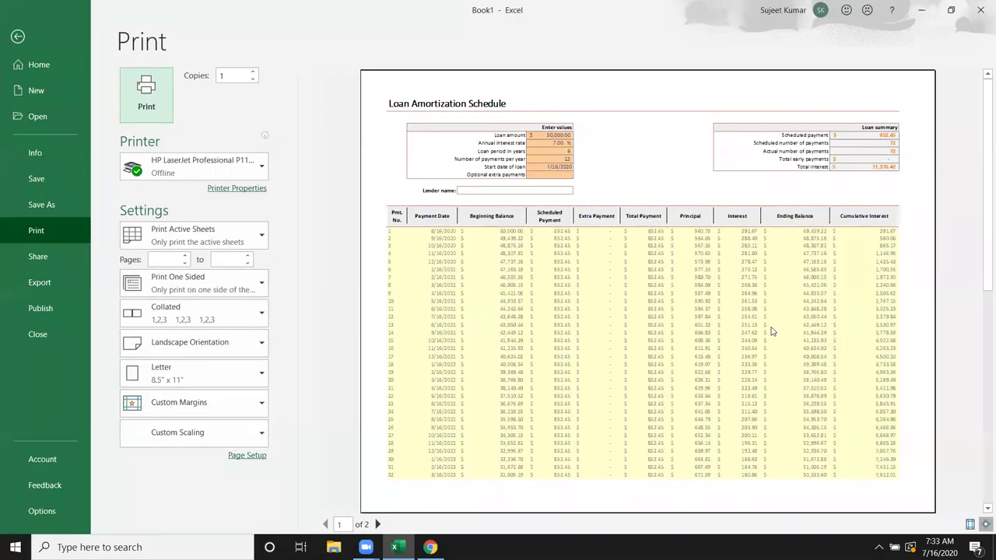
{"action": "key", "text": "Escape"}
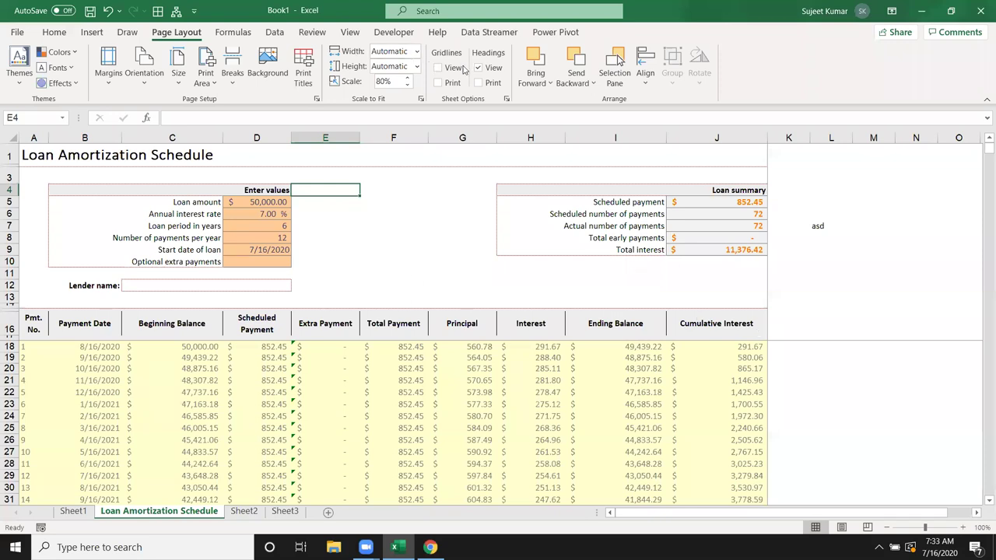
- Preview the printout with gridlines turned on, then turn gridline printing off again
{"action": "left_click", "coordinate": [445, 83]}
{"action": "key", "text": "ctrl+p"}
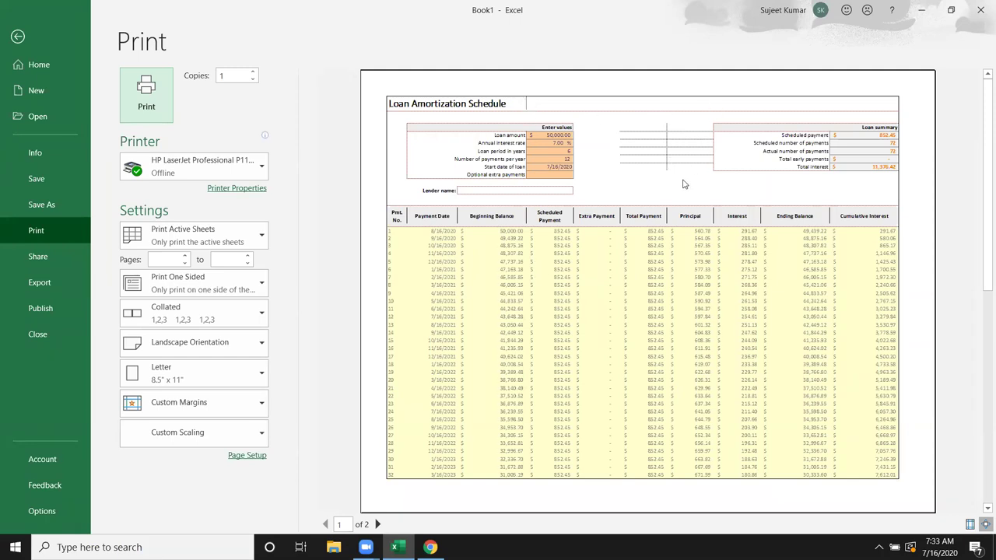
{"action": "key", "text": "Escape"}
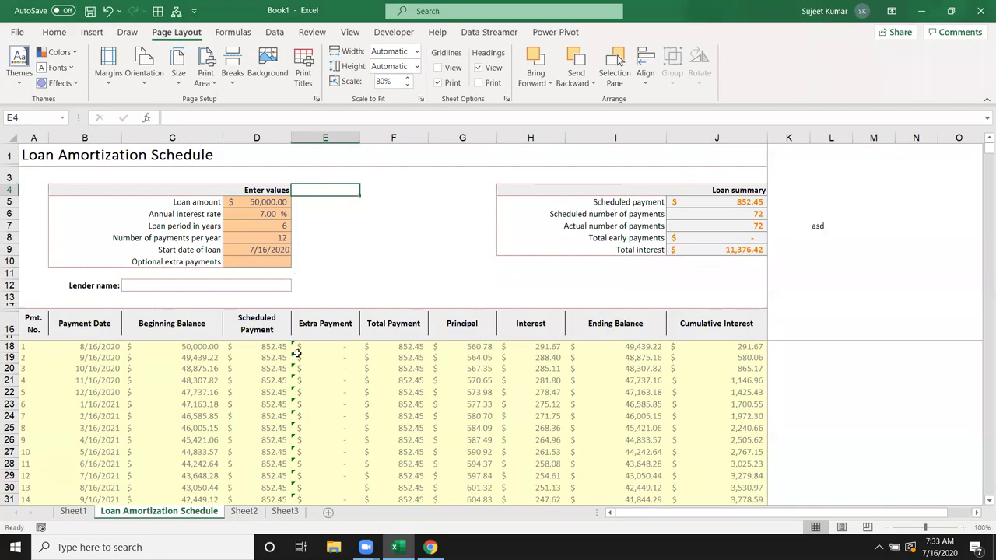
{"action": "left_click", "coordinate": [335, 360]}
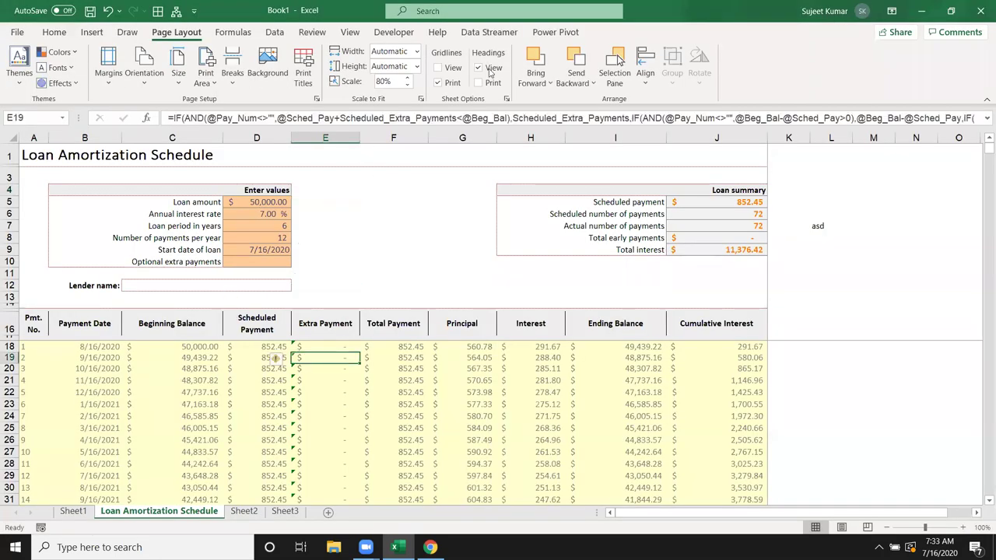
{"action": "left_click", "coordinate": [437, 83]}
- Set the sheet to print in black and white through Page Setup
{"action": "key", "text": "ctrl+p"}
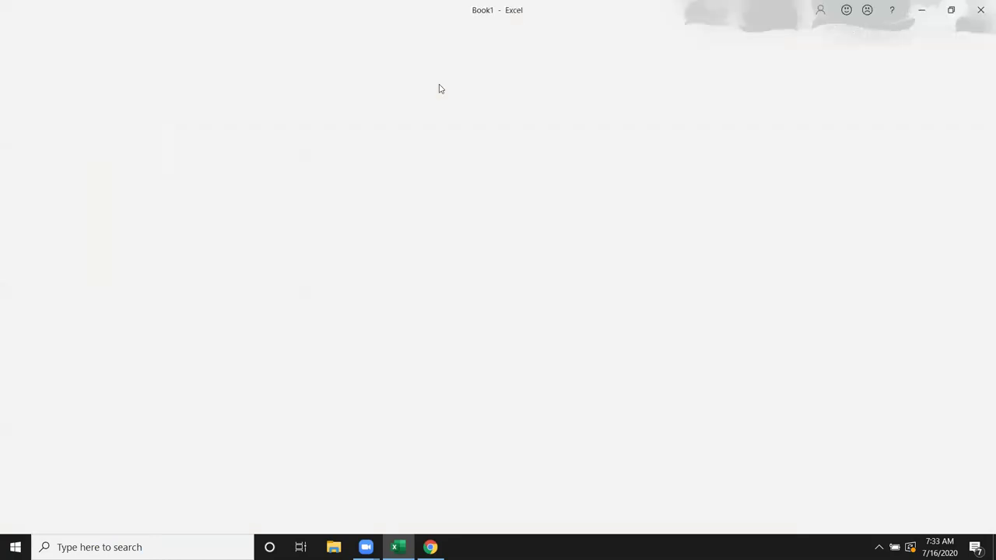
{"action": "key", "text": "Escape"}
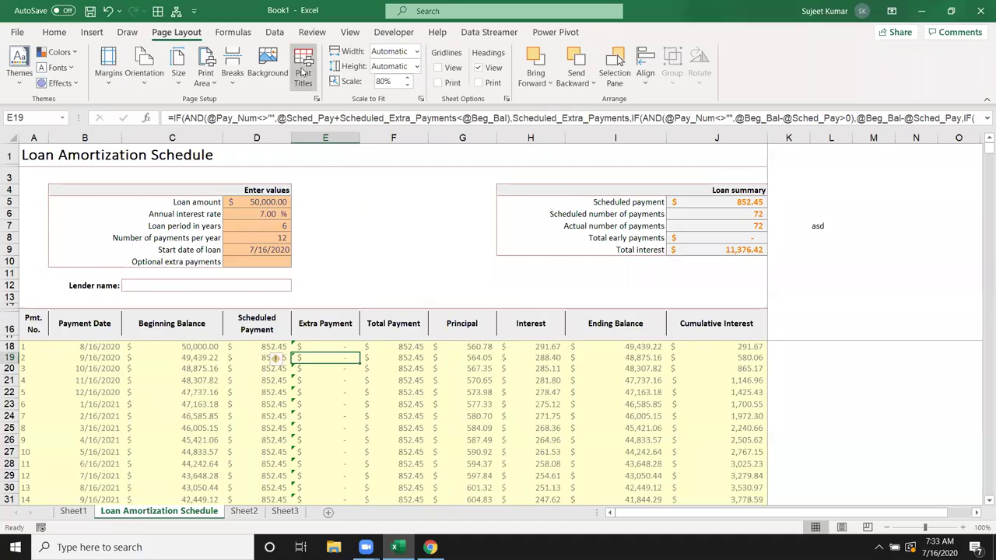
{"action": "left_click", "coordinate": [303, 74]}
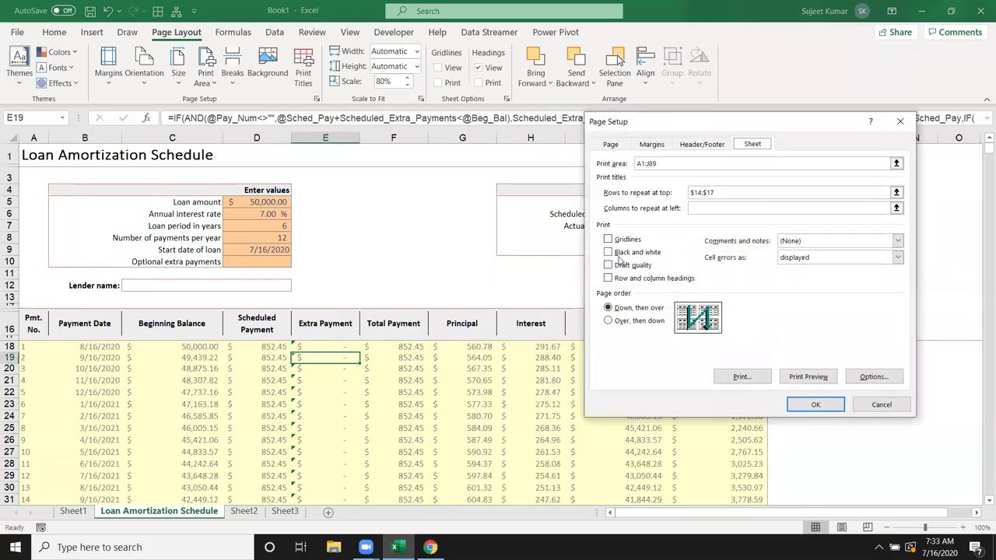
{"action": "left_click", "coordinate": [619, 257]}
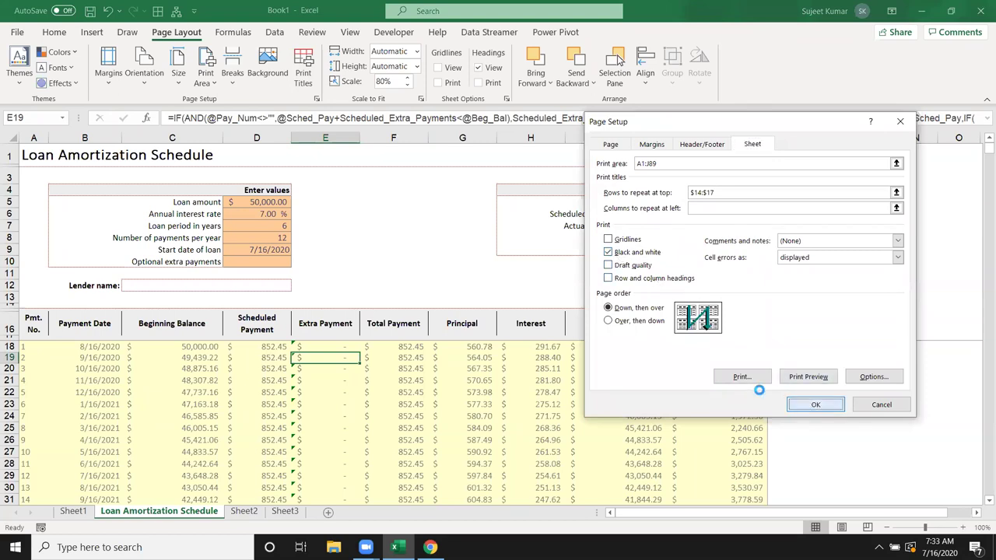
{"action": "left_click", "coordinate": [814, 404]}
- Check the black-and-white printout in the print preview a few times
{"action": "key", "text": "ctrl+p"}
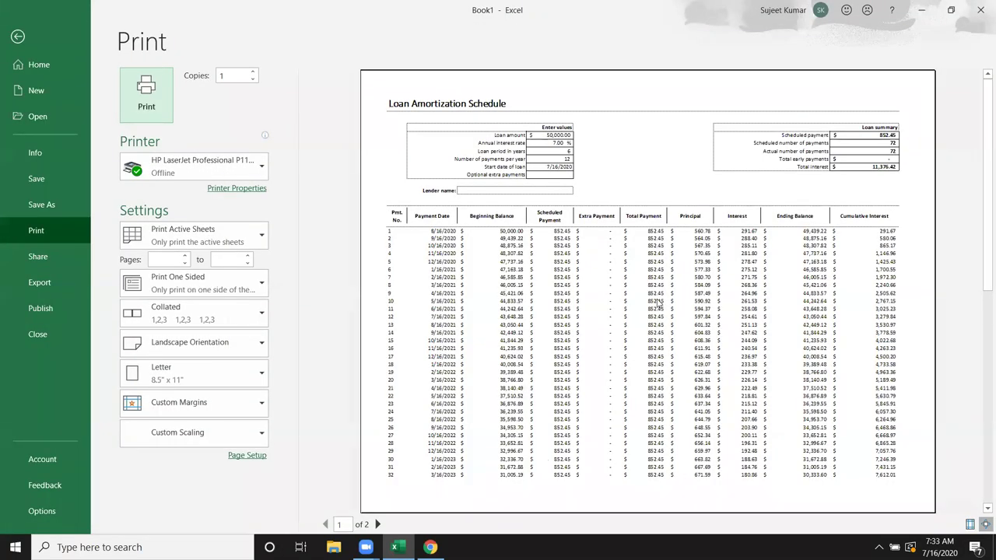
{"action": "key", "text": "Escape"}
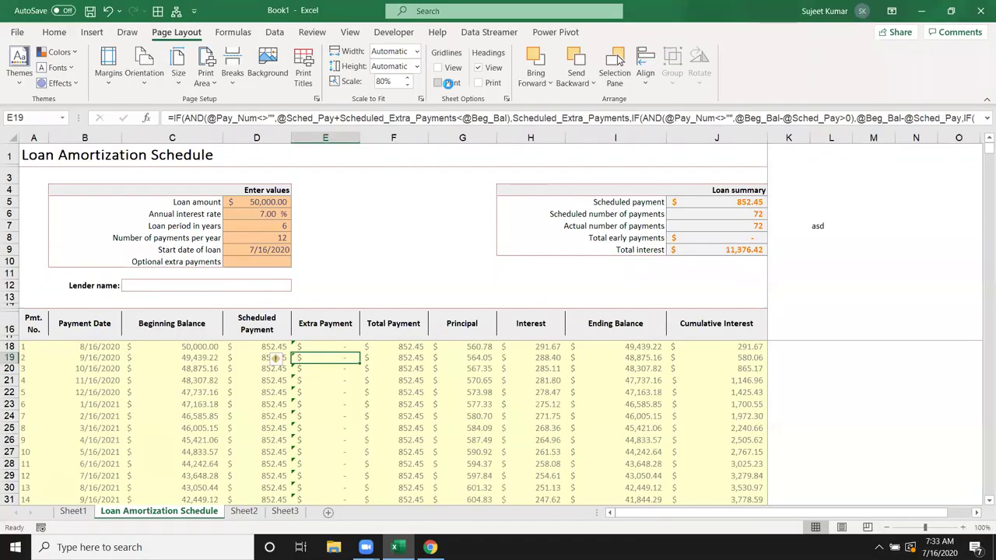
{"action": "key", "text": "ctrl+p"}
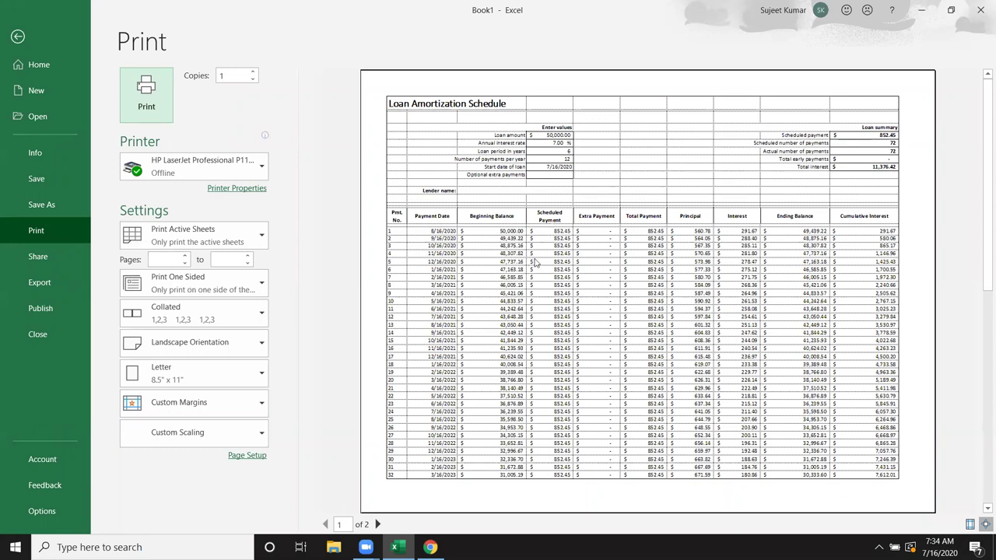
{"action": "key", "text": "Escape"}
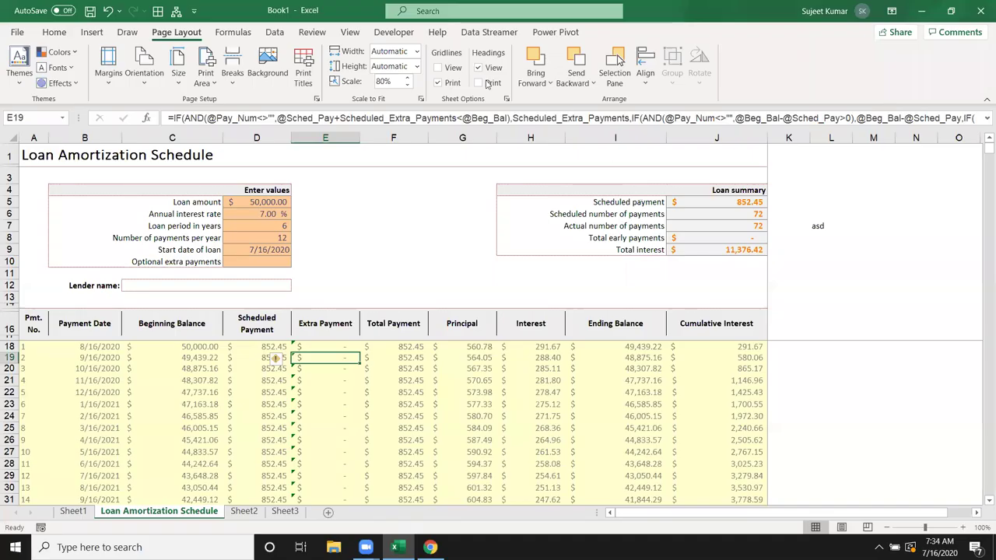
{"action": "key", "text": "ctrl+p"}
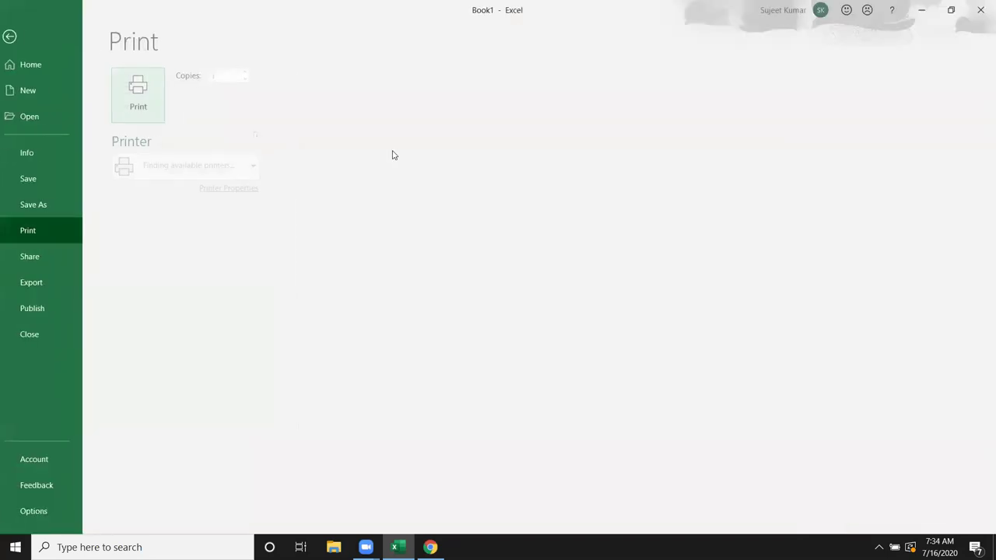
{"action": "key", "text": "Escape"}
{"action": "left_click", "coordinate": [303, 77]}
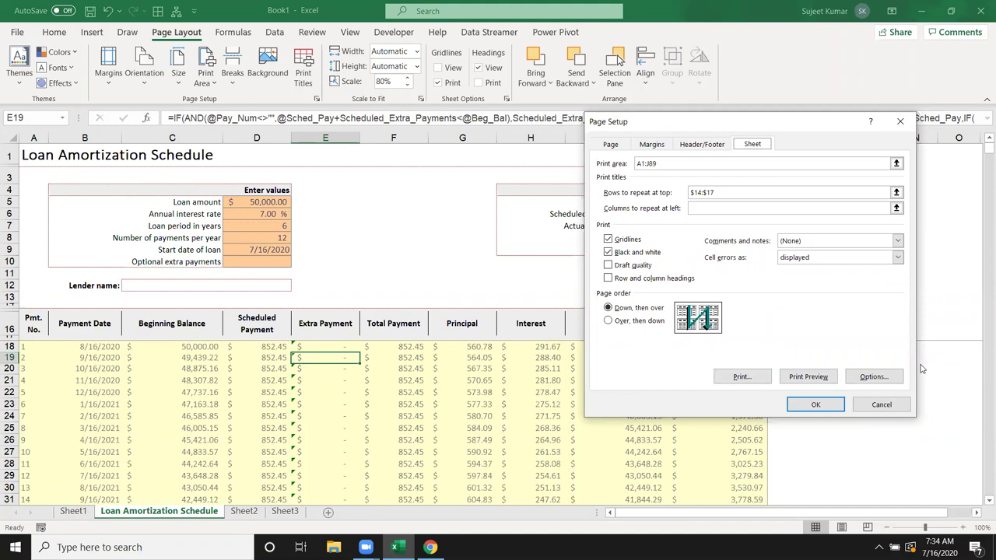
{"action": "key", "text": "Escape"}
{"action": "left_click", "coordinate": [457, 239]}
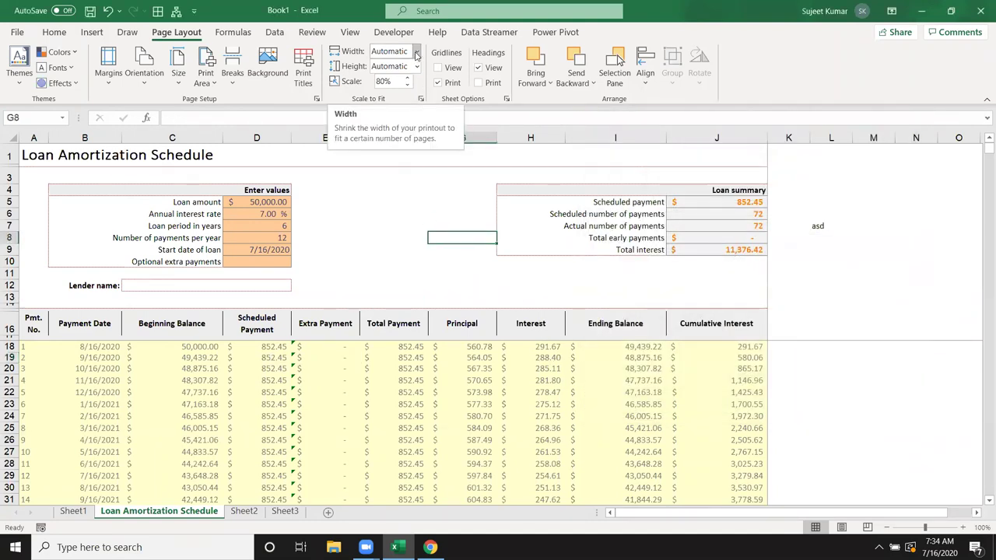
- Leave Scale to Fit width and height at Automatic, then open the print preview and select the copies count
{"action": "mouse_move", "coordinate": [33, 329]}
{"action": "left_mouse_down"}
{"action": "mouse_move", "coordinate": [563, 325]}
{"action": "mouse_move", "coordinate": [712, 337]}
{"action": "left_mouse_up"}
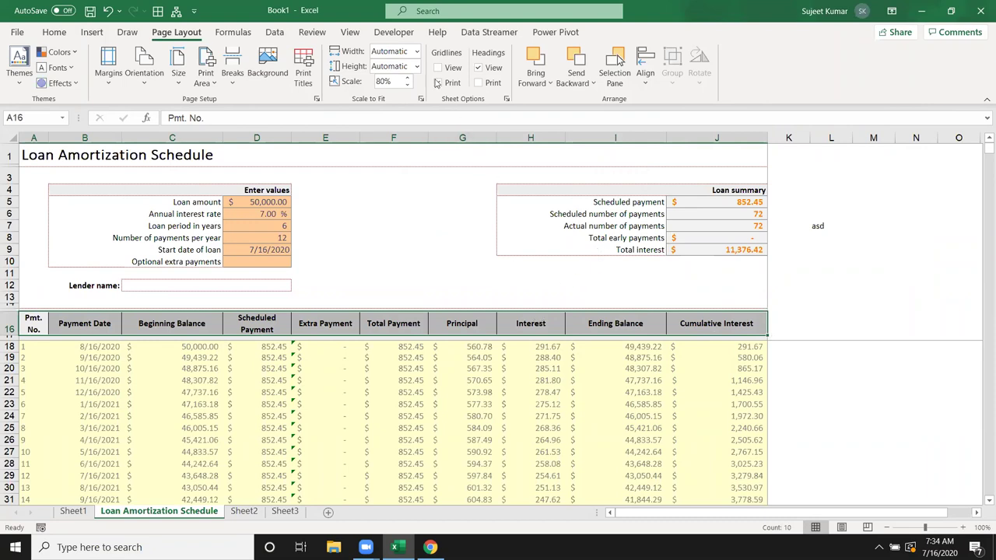
{"action": "left_click", "coordinate": [416, 51]}
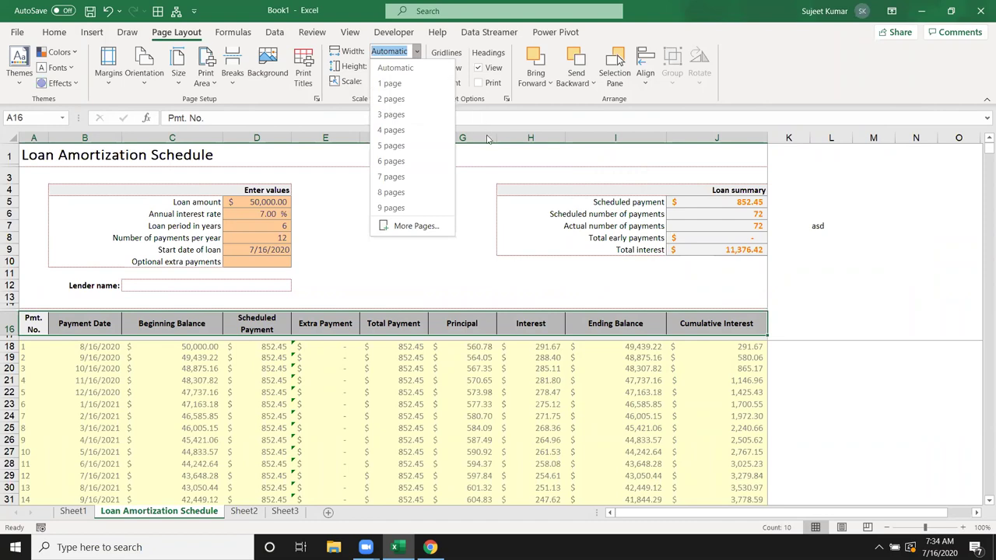
{"action": "key", "text": "Escape"}
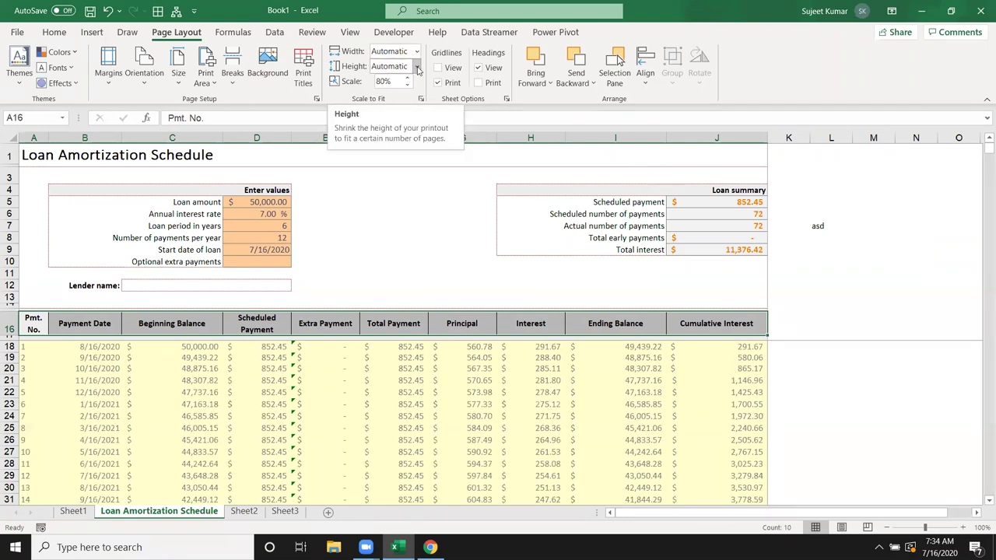
{"action": "left_click", "coordinate": [417, 69]}
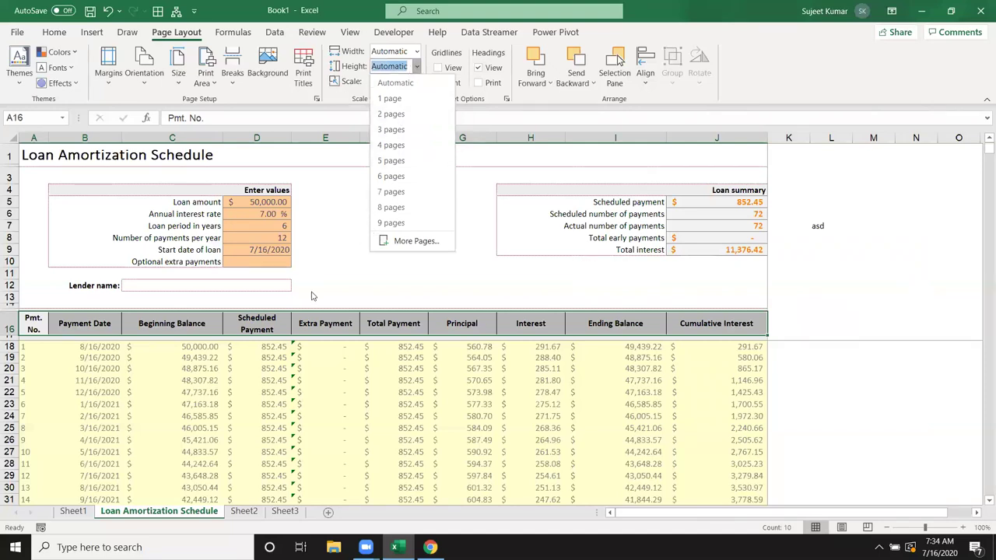
{"action": "left_click", "coordinate": [311, 293]}
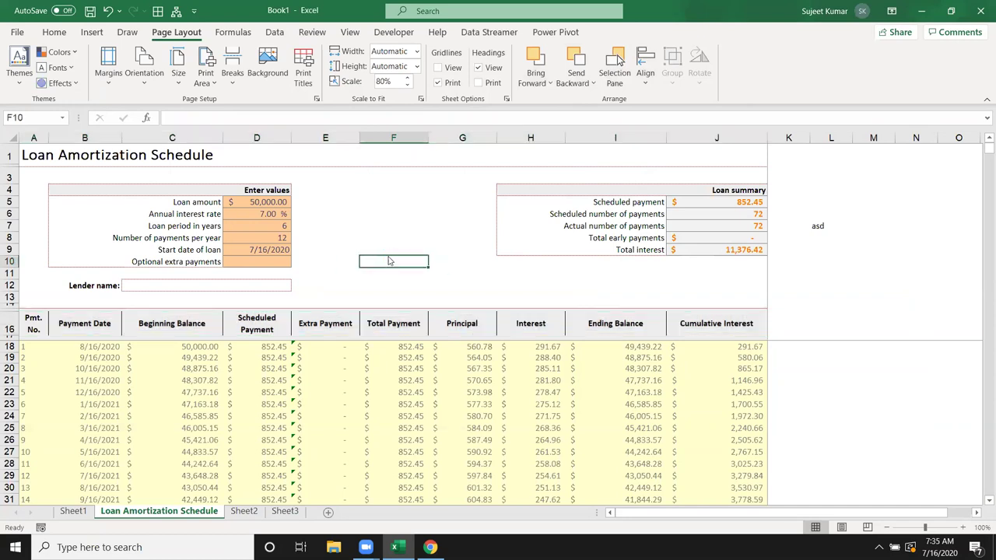
{"action": "key", "text": "ctrl+p"}
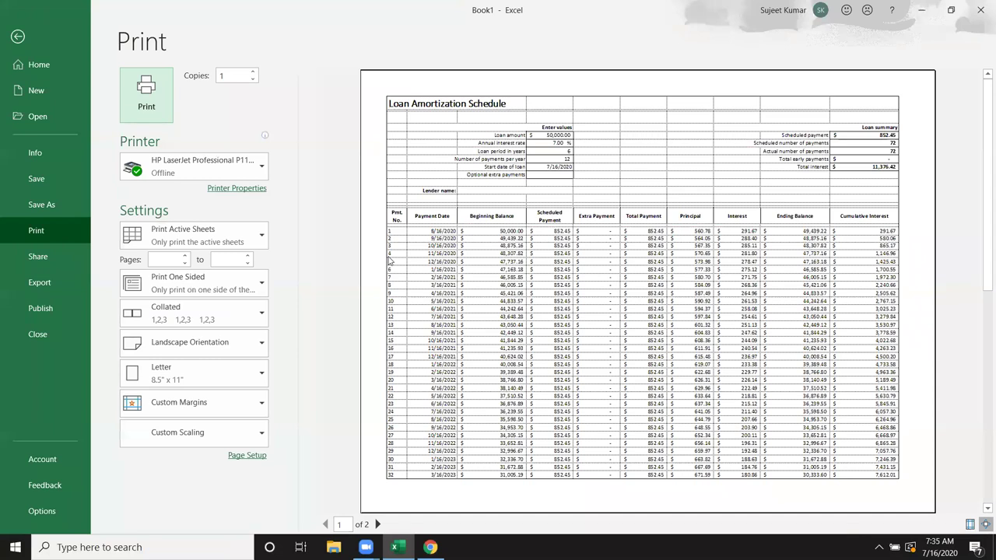
{"action": "double_click", "coordinate": [237, 75]}
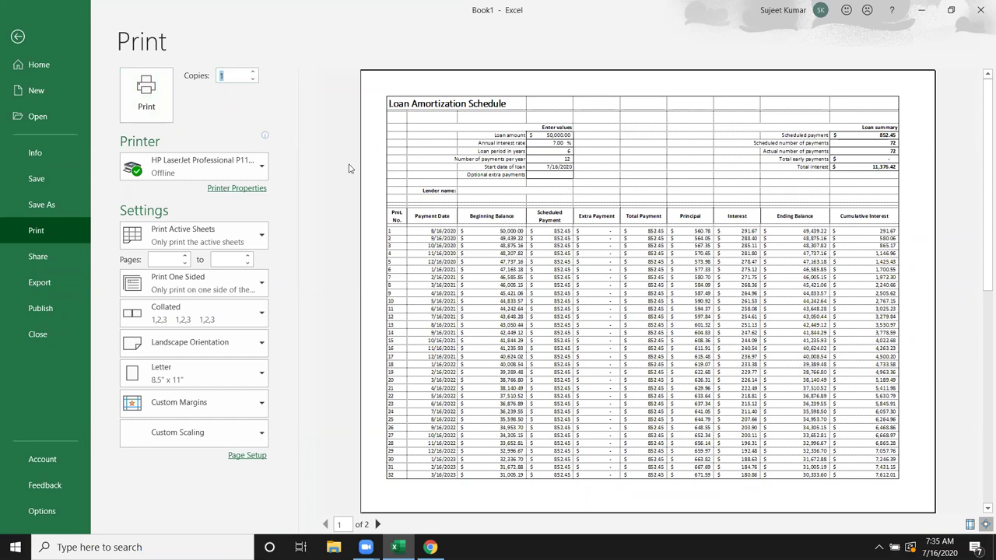
{"action": "left_click", "coordinate": [269, 170]}
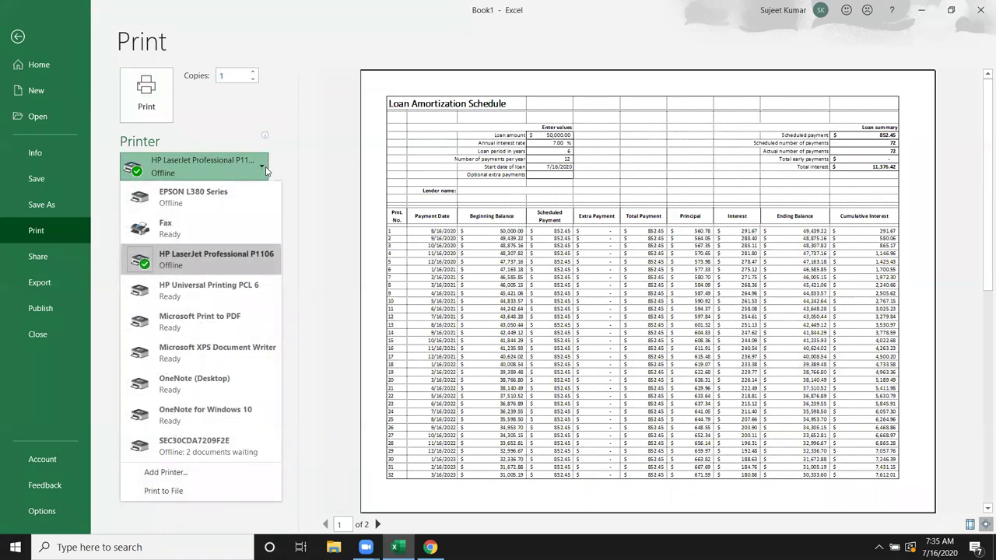
{"action": "left_click", "coordinate": [317, 164]}
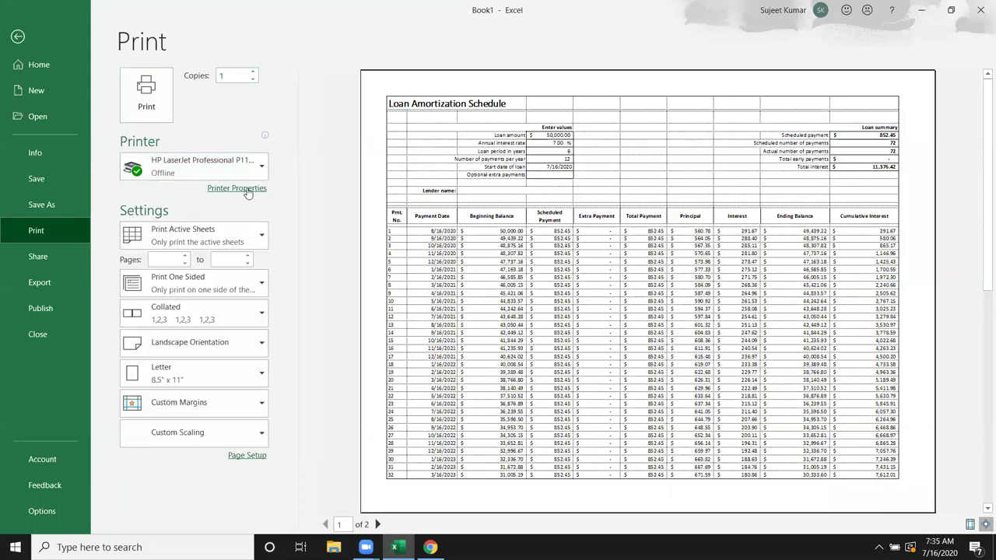
- Open the printer properties, keeping FastRes 600 quality and Plain Paper type
{"action": "left_click", "coordinate": [248, 191]}
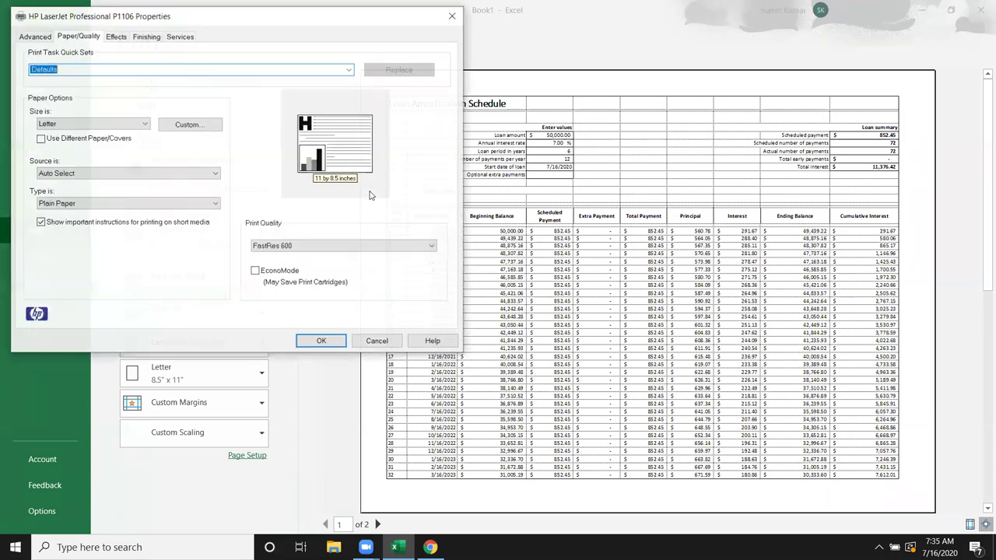
{"action": "left_click_drag", "start_coordinate": [435, 28], "coordinate": [695, 117]}
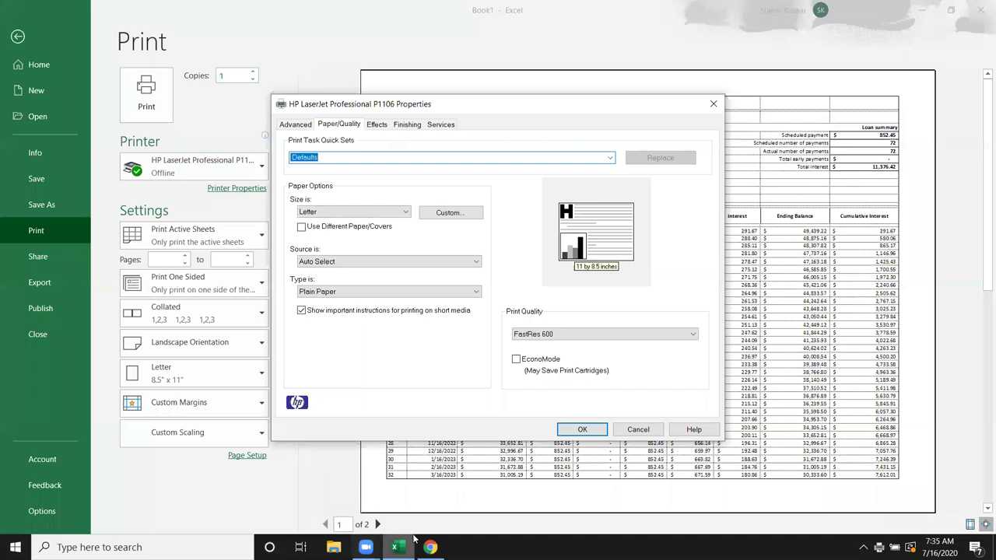
{"action": "left_click", "coordinate": [596, 337]}
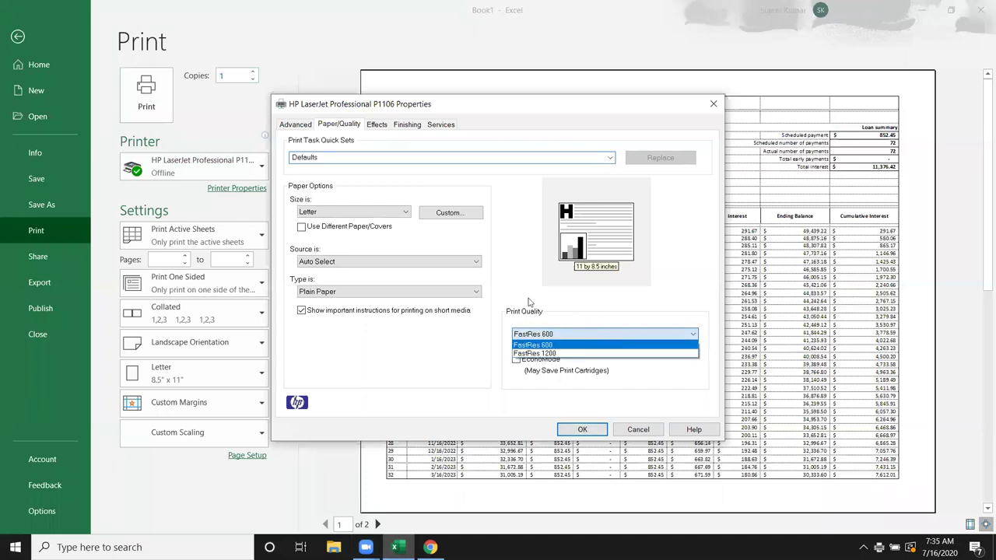
{"action": "left_click", "coordinate": [442, 358]}
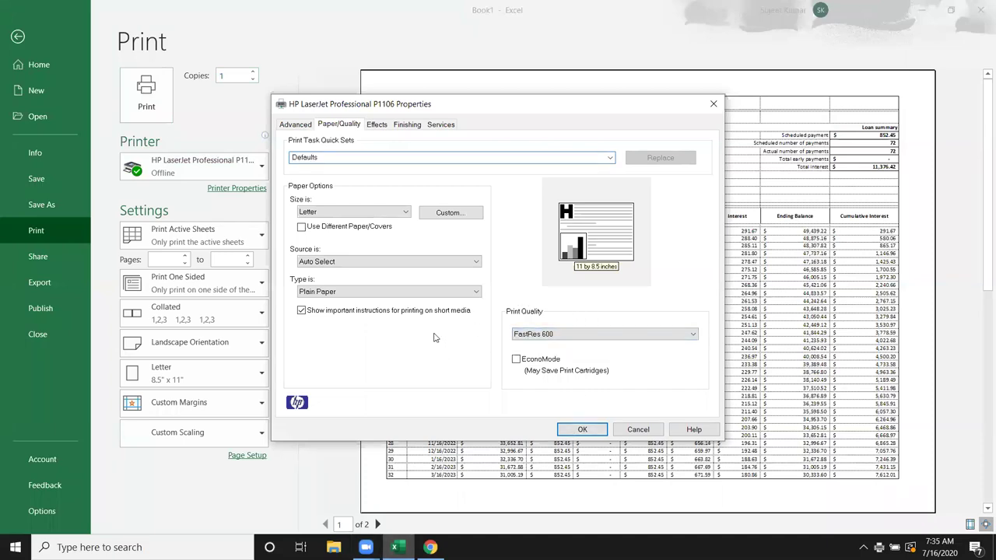
{"action": "left_click", "coordinate": [416, 293]}
{"action": "left_click", "coordinate": [539, 288]}
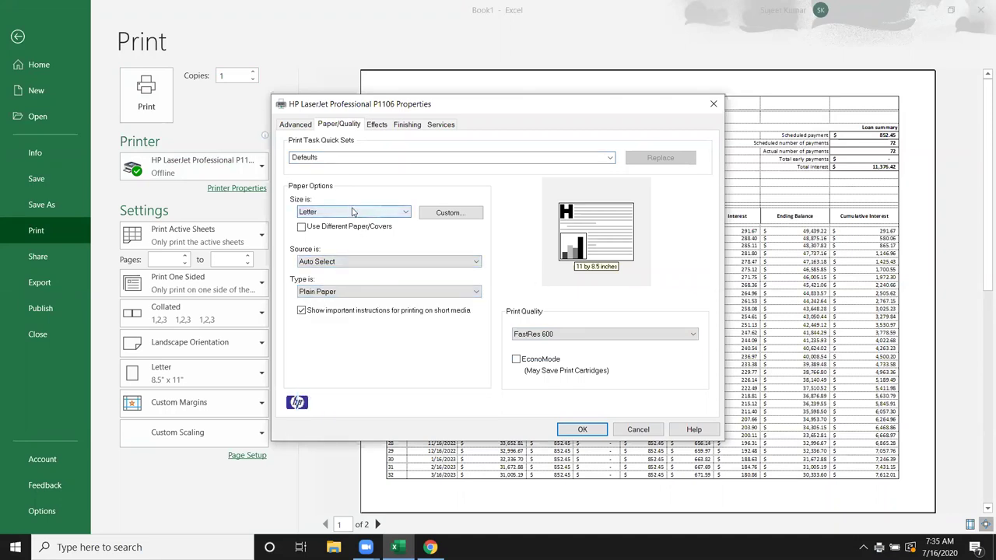
- Look through the Advanced, Paper/Quality, Effects and Finishing tabs, then cancel unchanged
{"action": "left_click", "coordinate": [290, 125]}
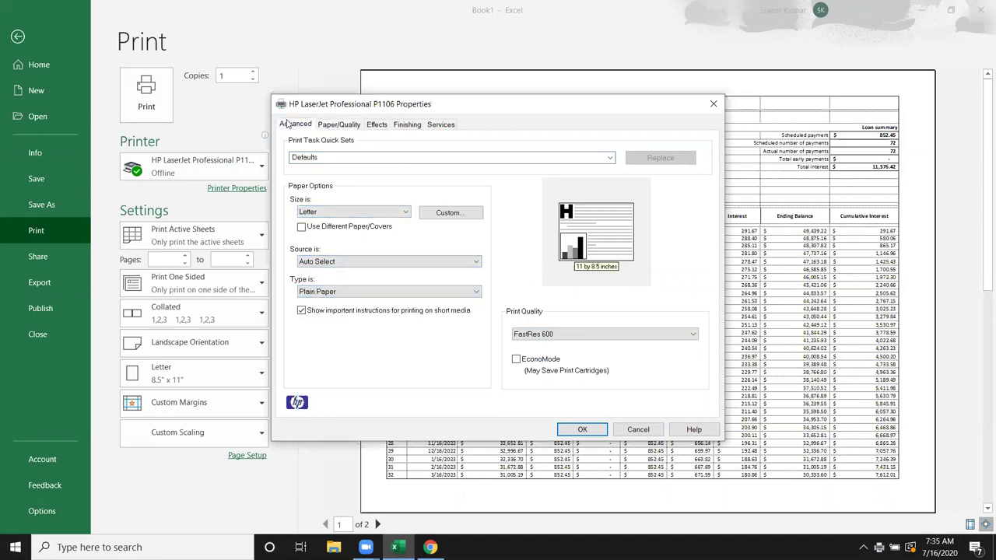
{"action": "left_click", "coordinate": [338, 127]}
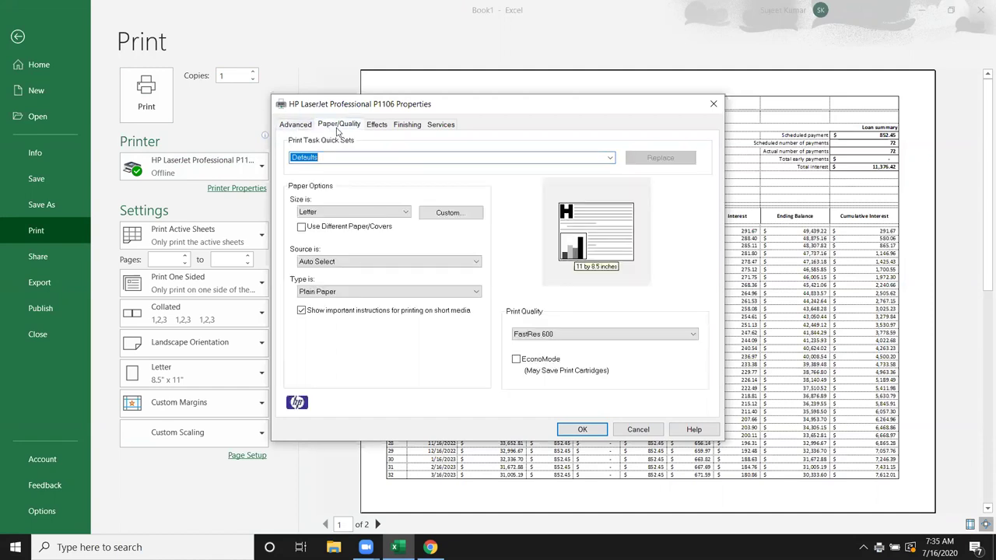
{"action": "left_click", "coordinate": [377, 126]}
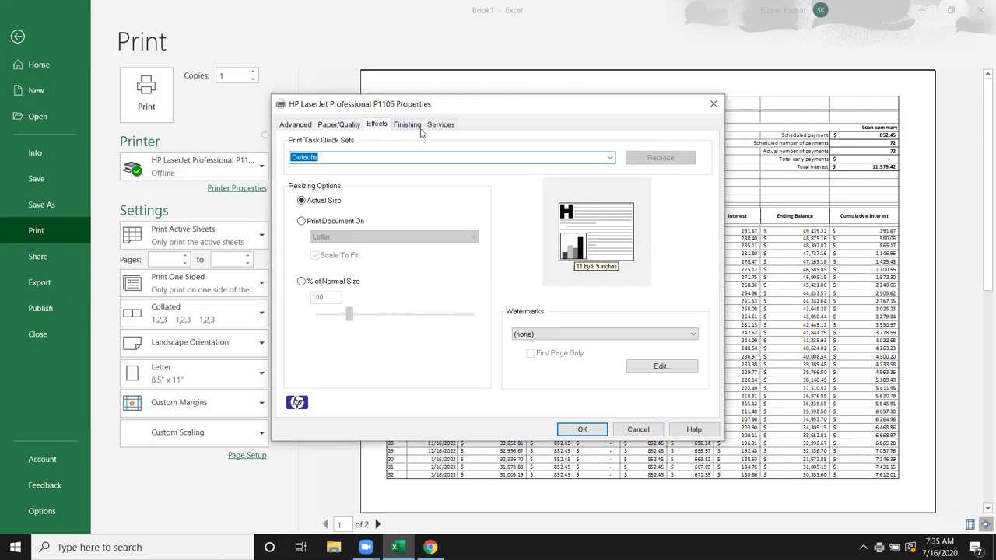
{"action": "left_click", "coordinate": [420, 130]}
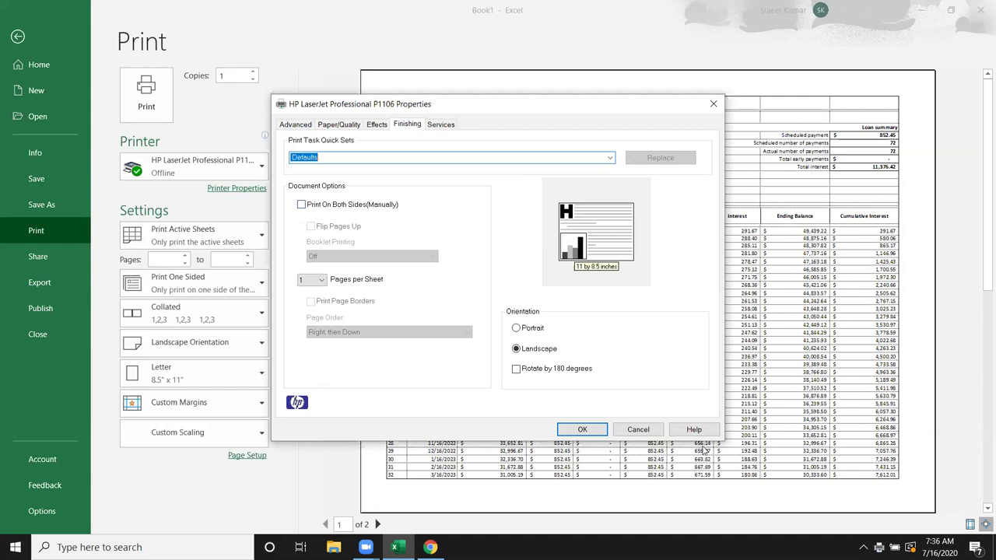
{"action": "left_click", "coordinate": [636, 433]}
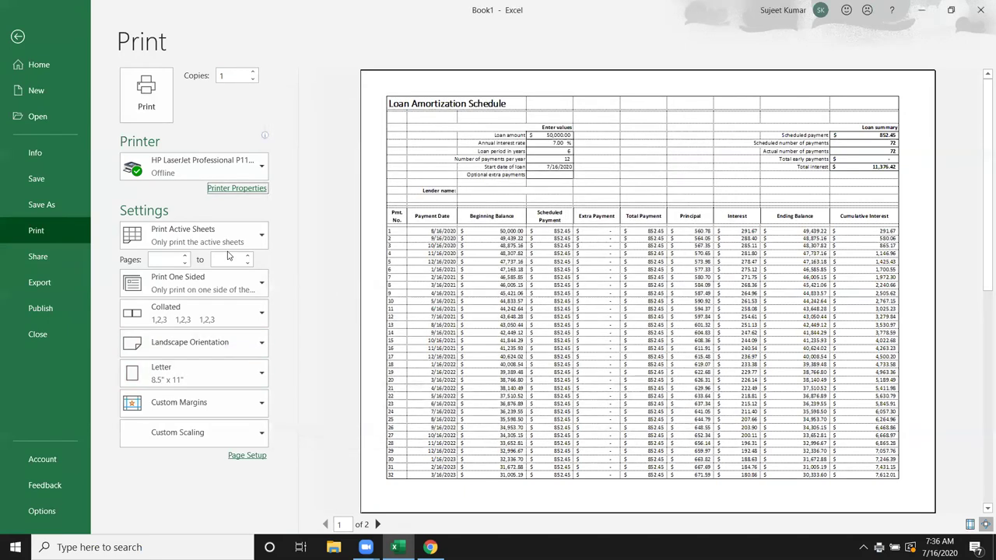
{"action": "left_click", "coordinate": [228, 246]}
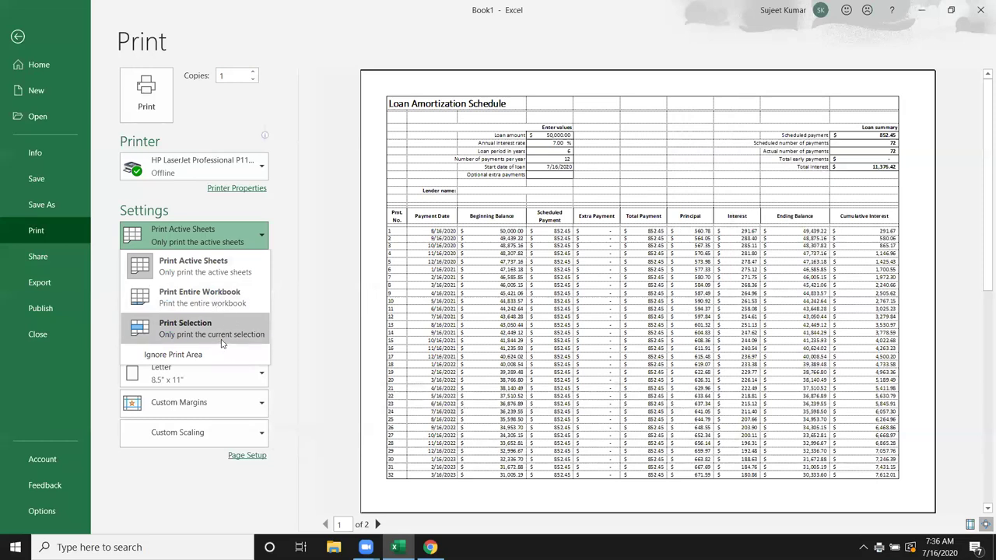
{"action": "left_click", "coordinate": [334, 314]}
{"action": "left_click", "coordinate": [245, 288]}
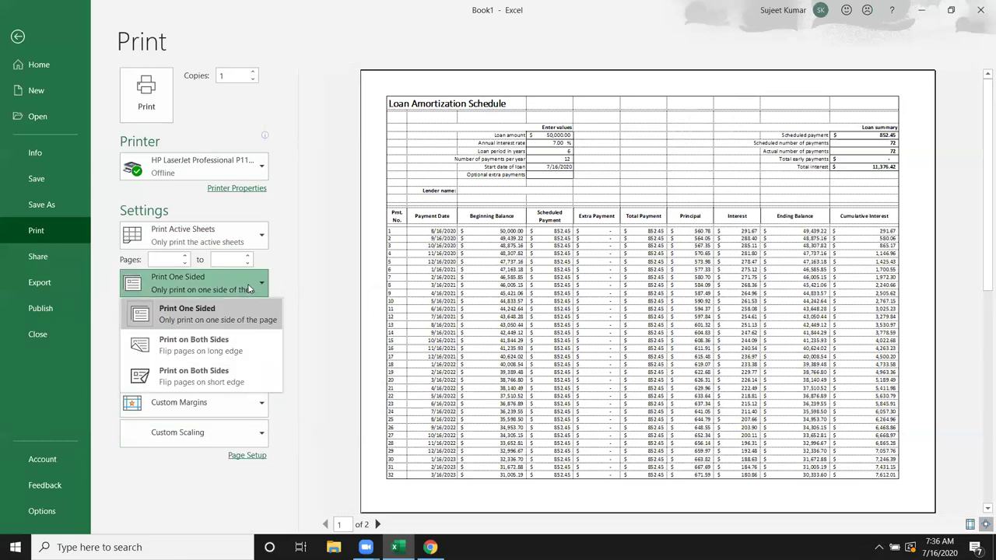
{"action": "left_click", "coordinate": [311, 248]}
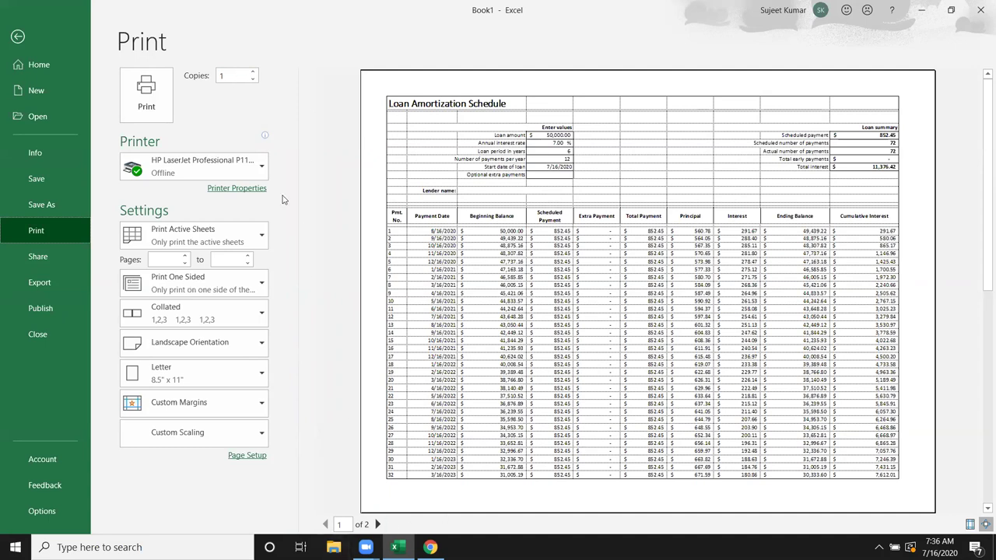
- Set copies to 5, trying Uncollated before settling back on Collated
{"action": "double_click", "coordinate": [223, 76]}
{"action": "type", "text": "5"}
{"action": "left_click", "coordinate": [217, 319]}
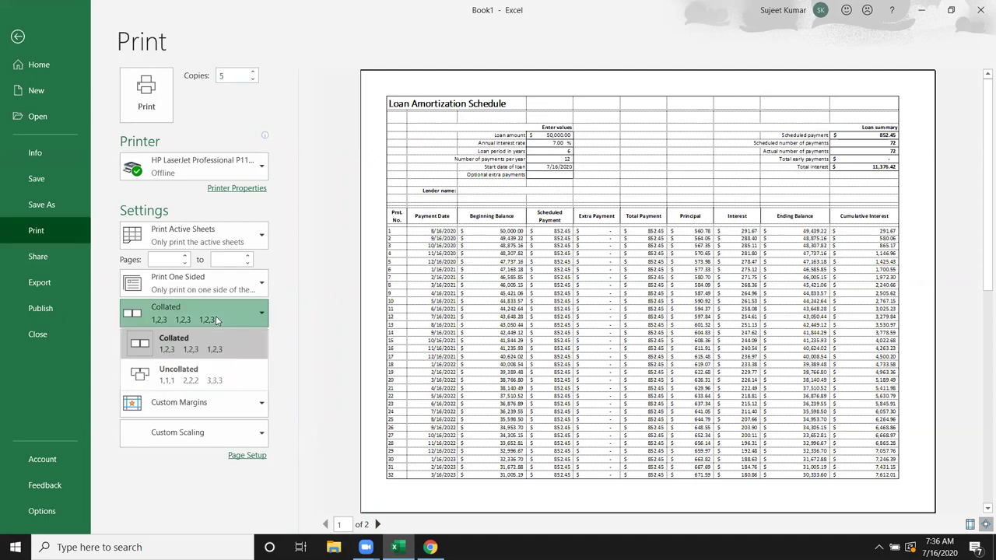
{"action": "left_click", "coordinate": [191, 351]}
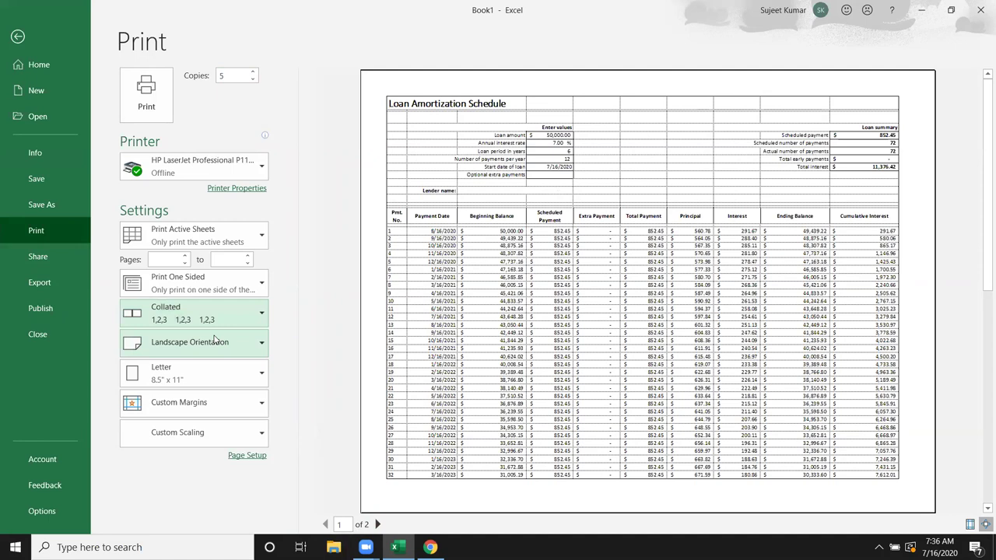
{"action": "left_click", "coordinate": [215, 320]}
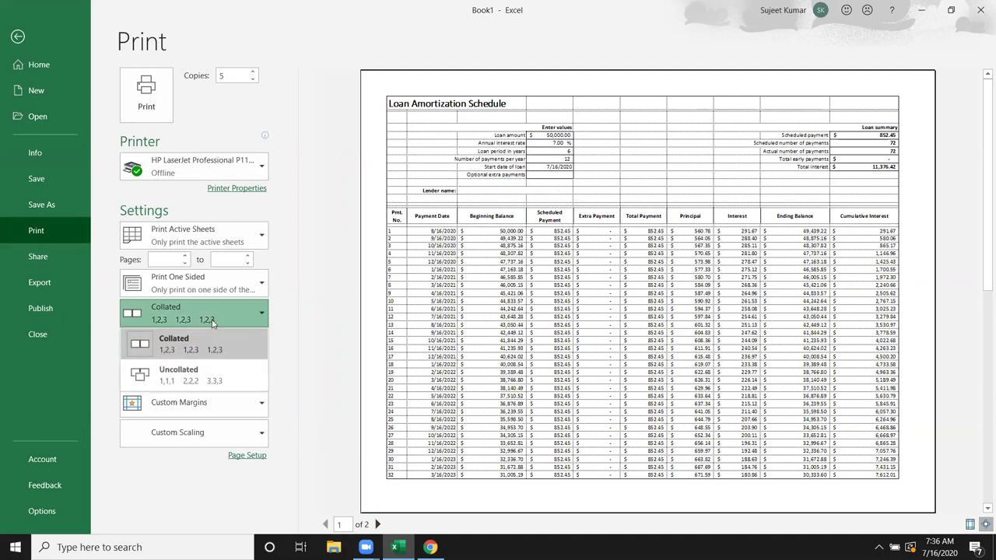
{"action": "left_click", "coordinate": [210, 381]}
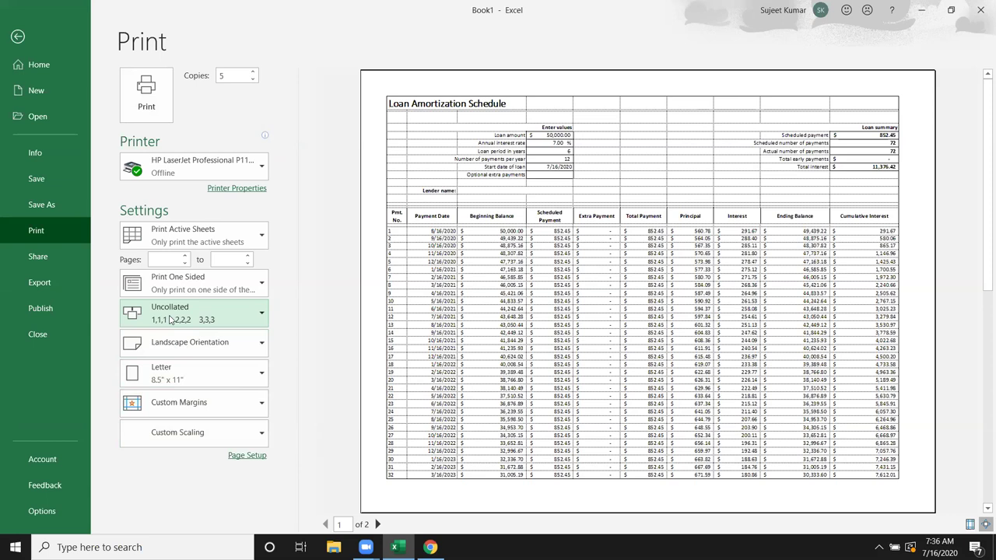
{"action": "left_click", "coordinate": [170, 319]}
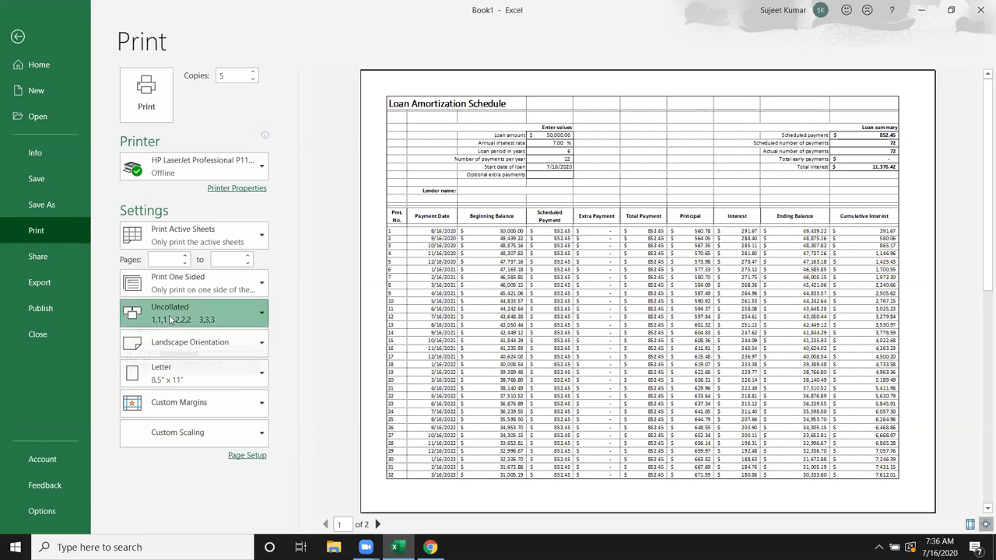
{"action": "left_click", "coordinate": [199, 342]}
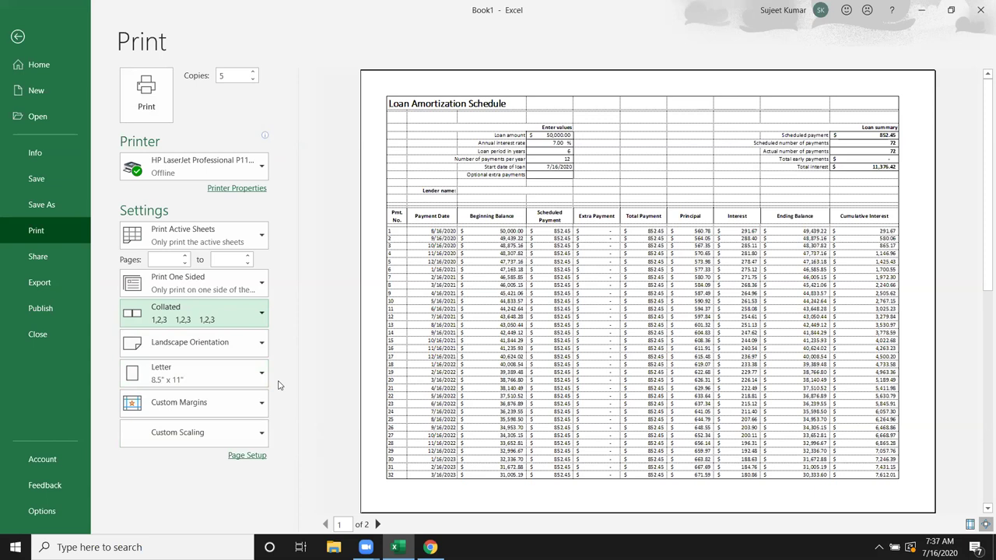
{"action": "left_click", "coordinate": [233, 355]}
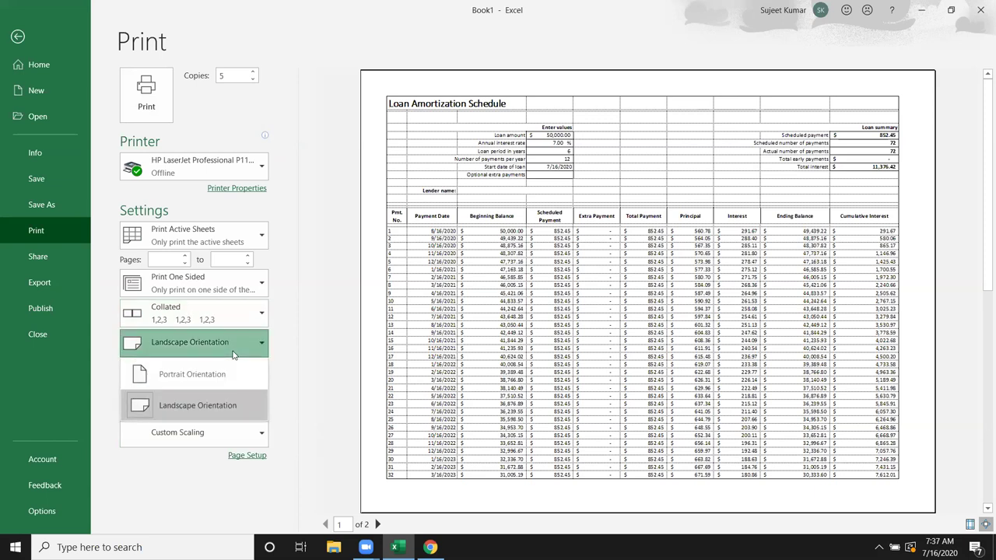
{"action": "left_click", "coordinate": [324, 360]}
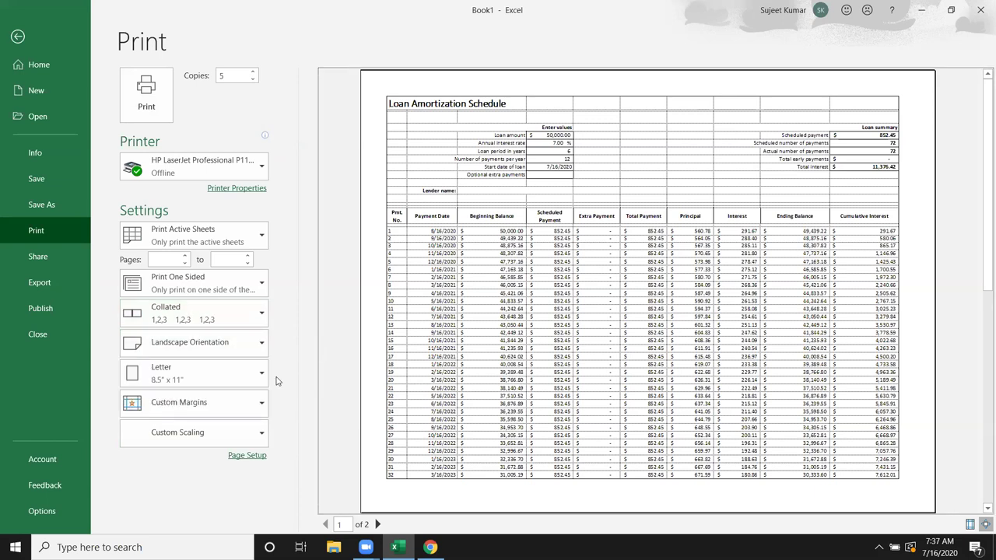
{"action": "left_click", "coordinate": [223, 441]}
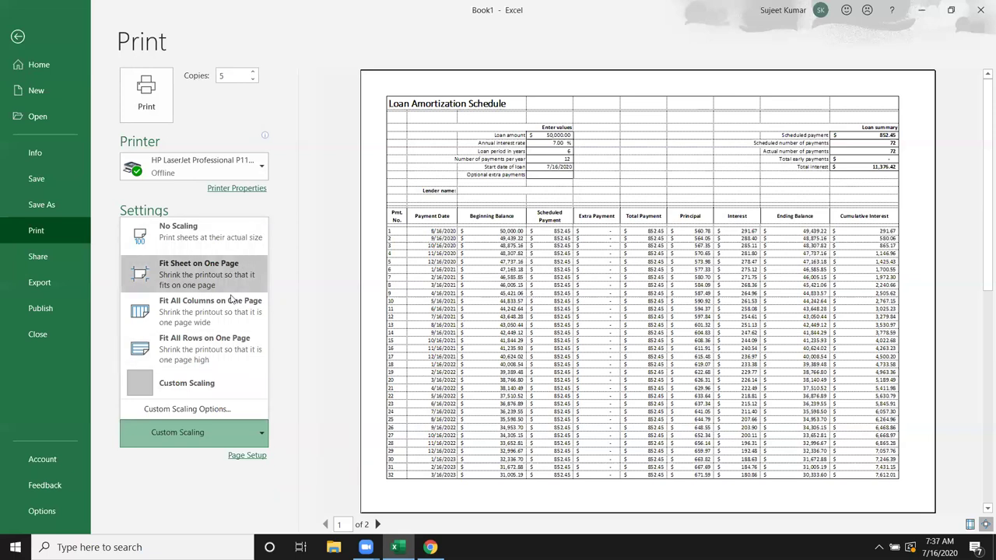
{"action": "left_click", "coordinate": [358, 302]}
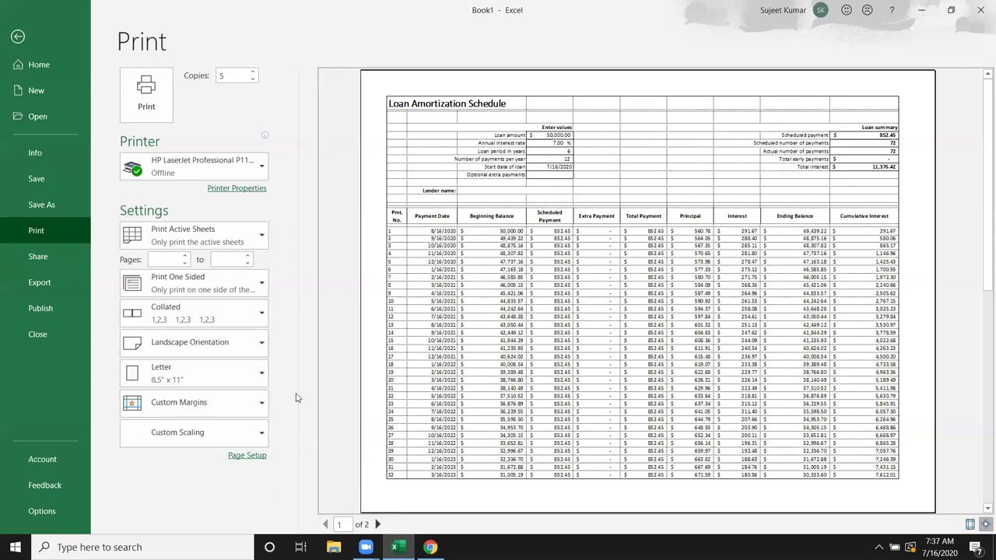
{"action": "left_click", "coordinate": [247, 456]}
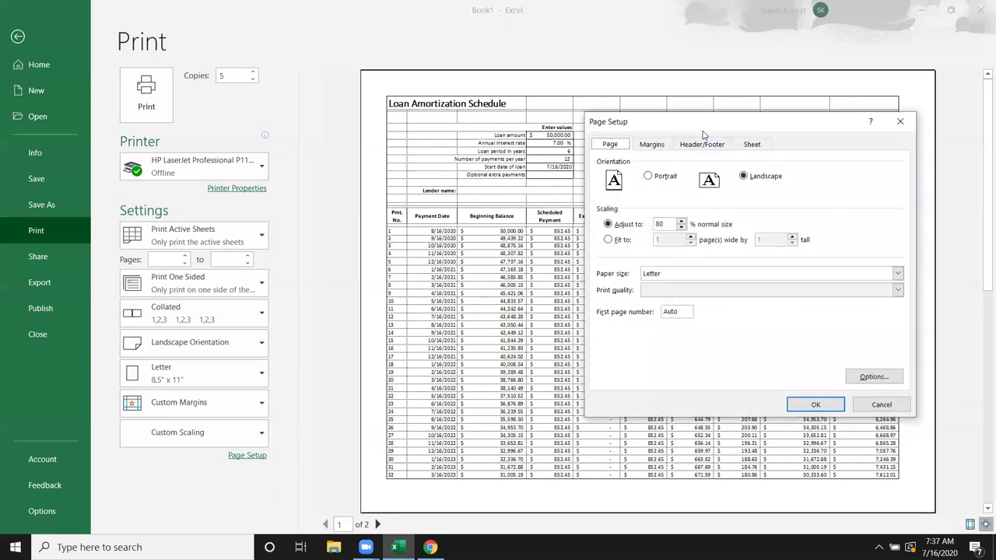
{"action": "left_click_drag", "start_coordinate": [688, 124], "coordinate": [484, 118]}
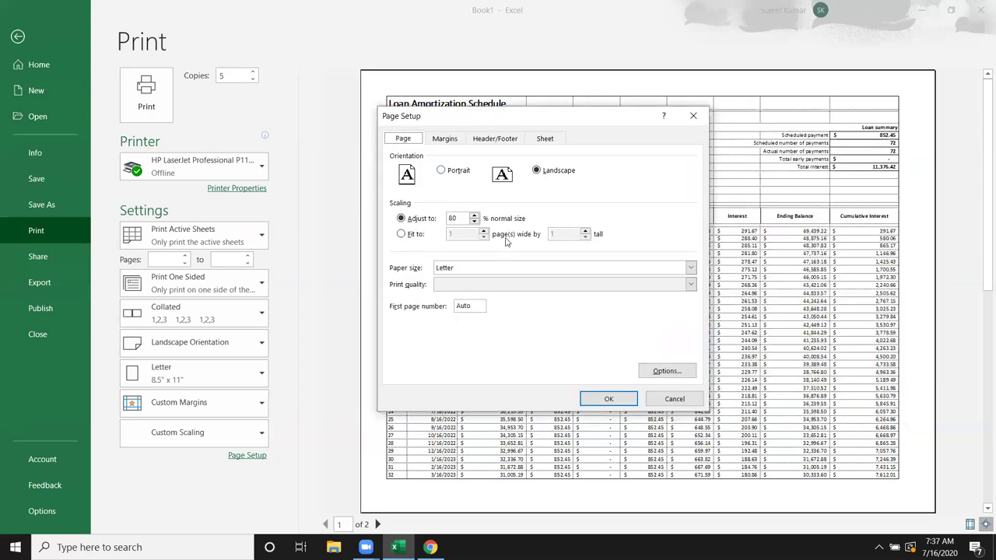
{"action": "left_click", "coordinate": [450, 143]}
{"action": "left_click", "coordinate": [482, 143]}
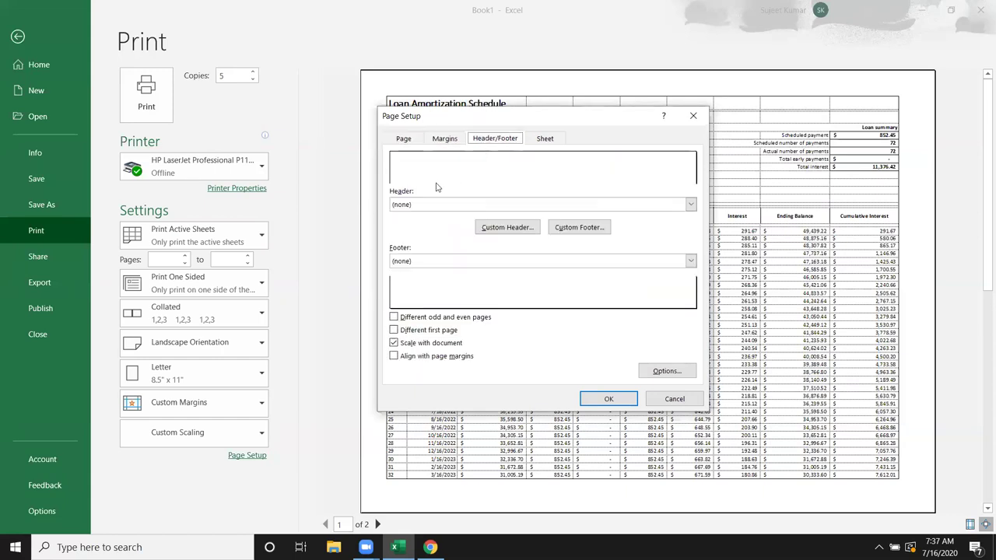
{"action": "left_click", "coordinate": [546, 139]}
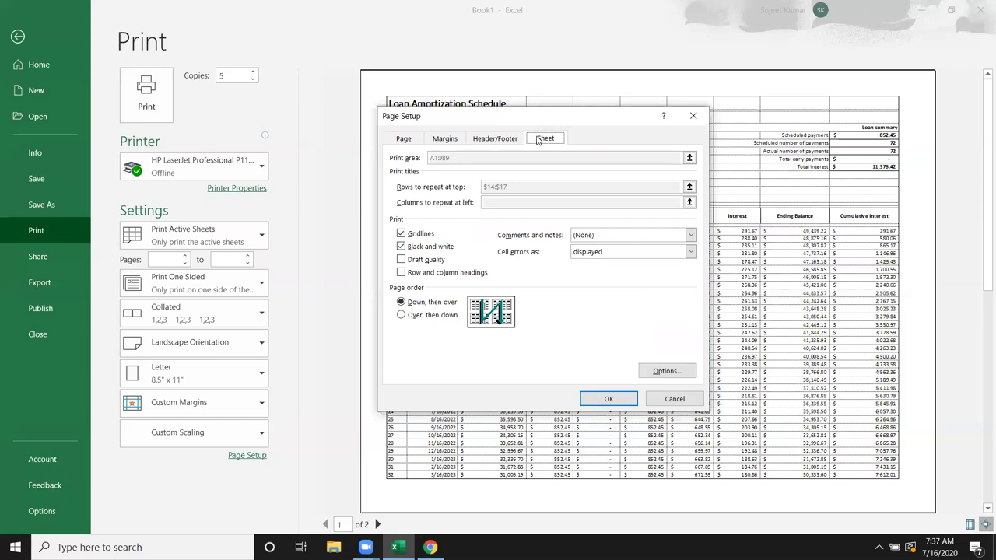
{"action": "left_click", "coordinate": [498, 138]}
{"action": "left_click", "coordinate": [437, 138]}
{"action": "left_click", "coordinate": [424, 138]}
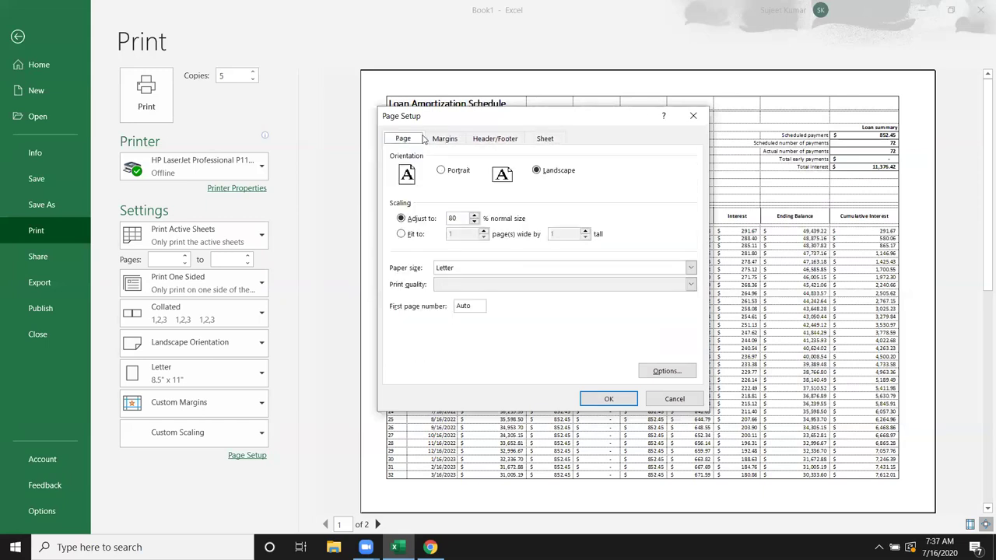
{"action": "left_click", "coordinate": [693, 114]}
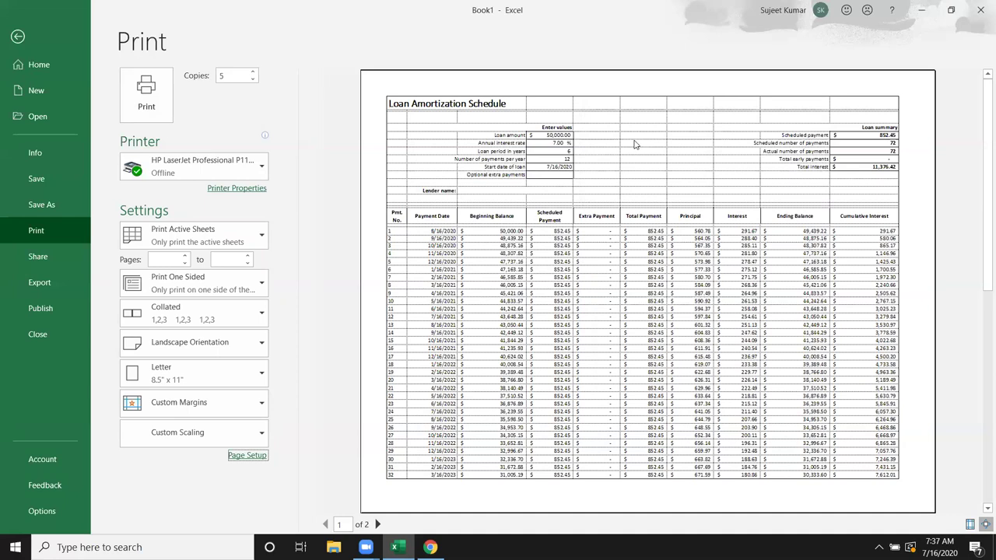
{"action": "key", "text": "Escape"}
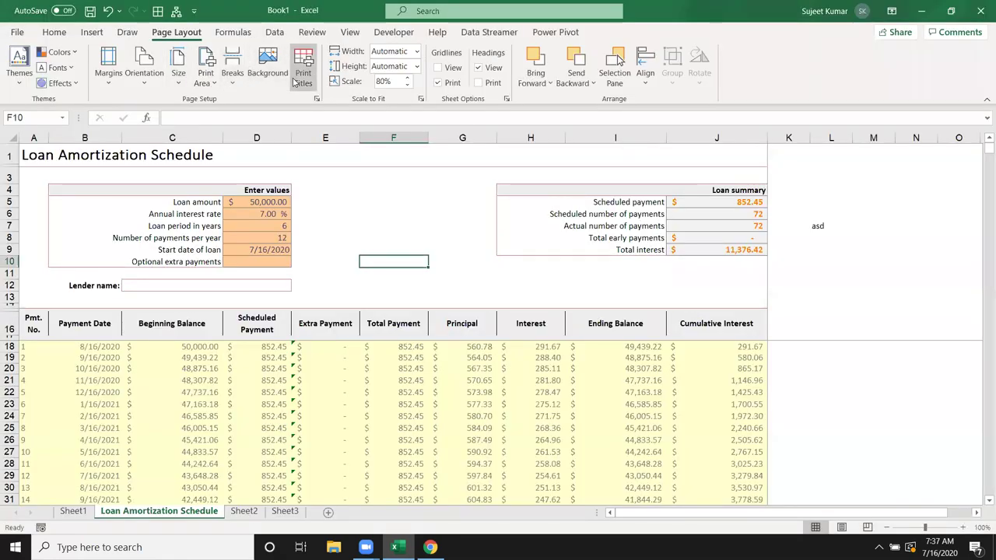
- Select cell H12 on the Data tab, then close the workbook and answer the save prompt
{"action": "left_click", "coordinate": [274, 32]}
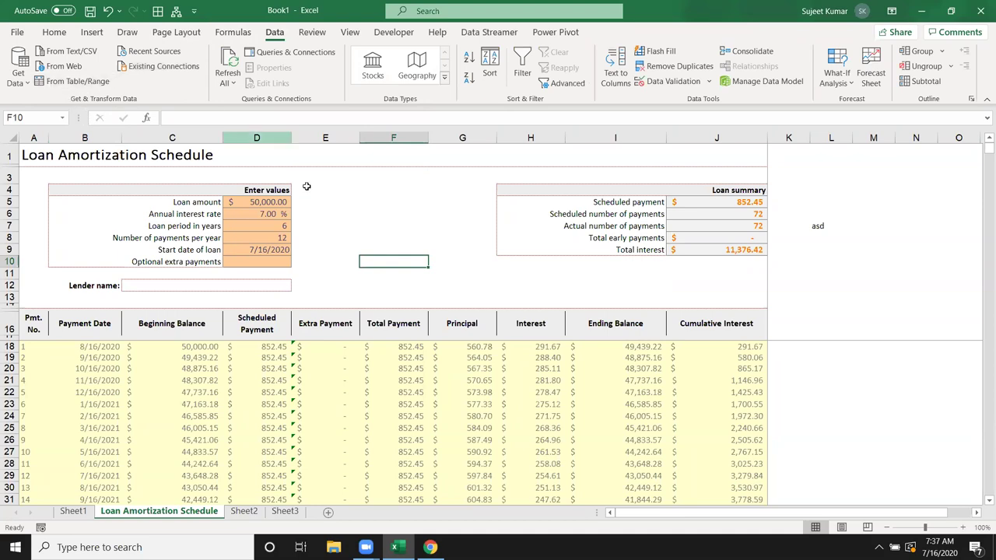
{"action": "left_click", "coordinate": [505, 286]}
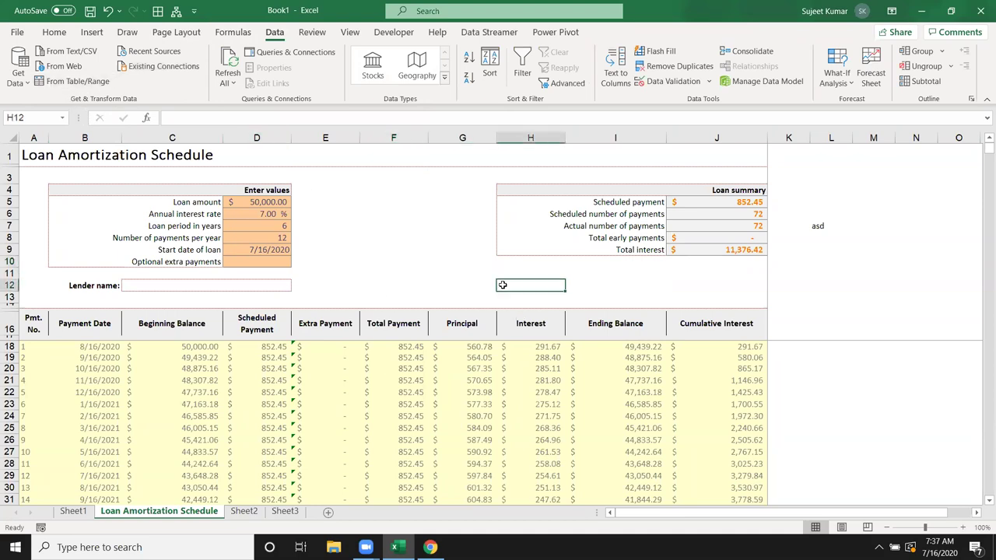
{"action": "left_click", "coordinate": [980, 15]}
{"action": "left_click", "coordinate": [538, 348]}
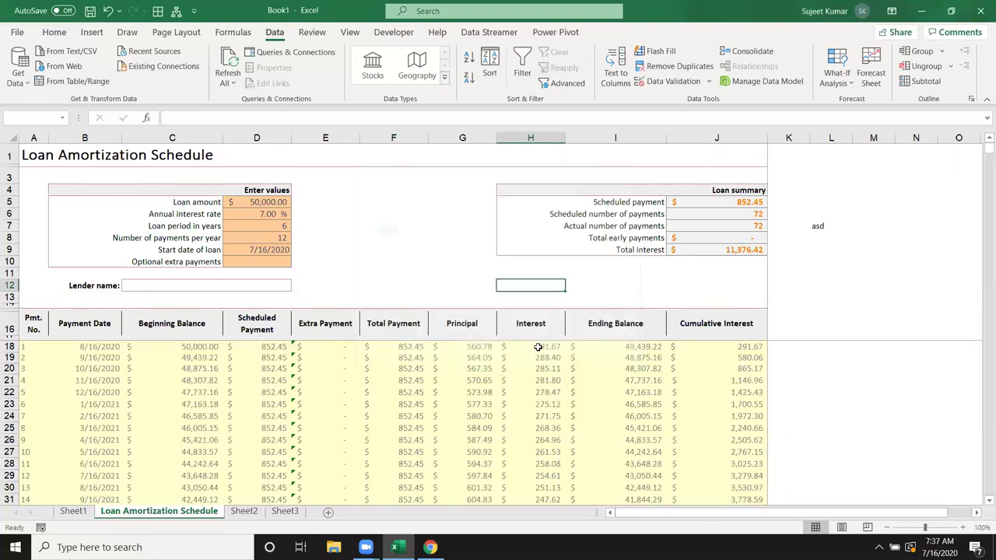